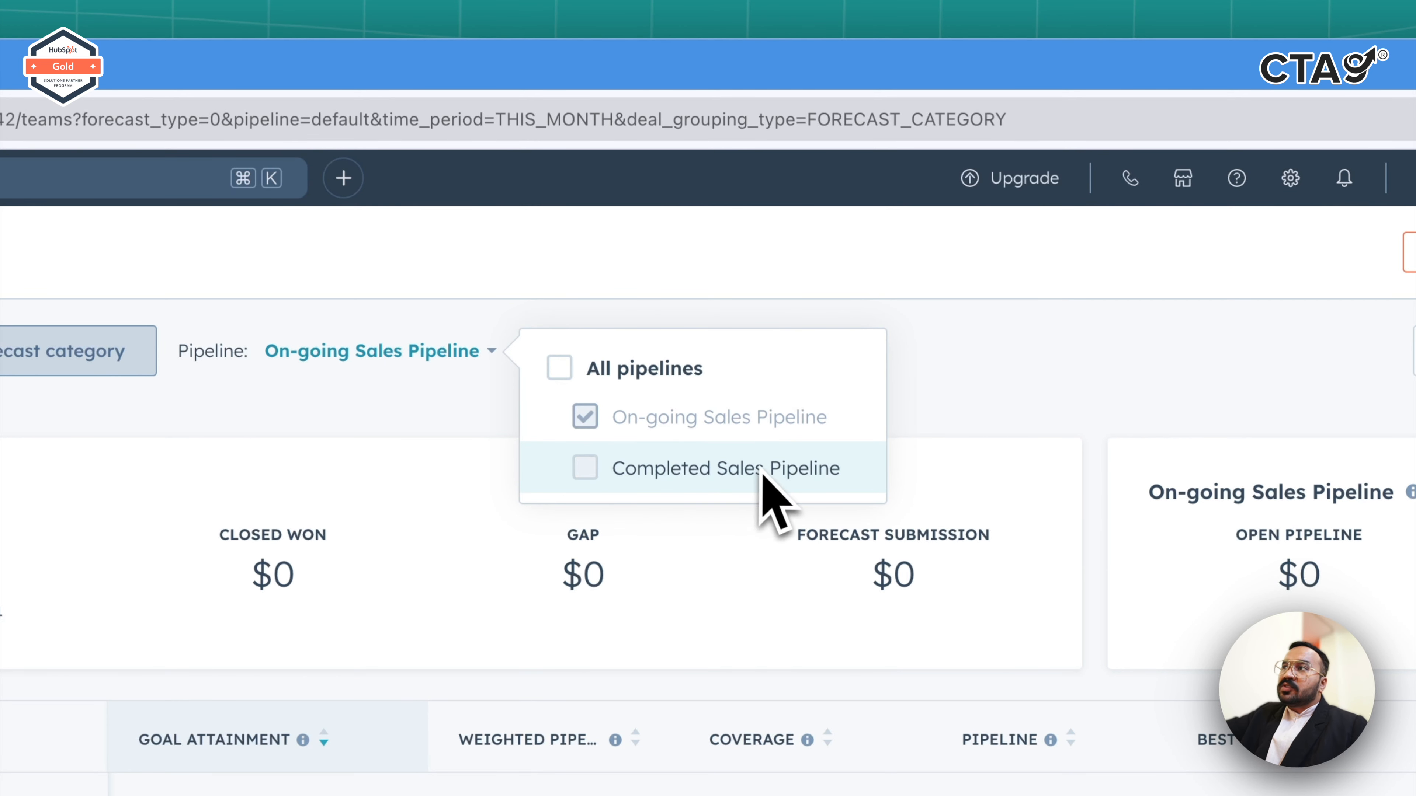
Step: Review the time periods available in the forecast's close date filter, keeping the current pipeline and period
click(999, 411)
click(717, 357)
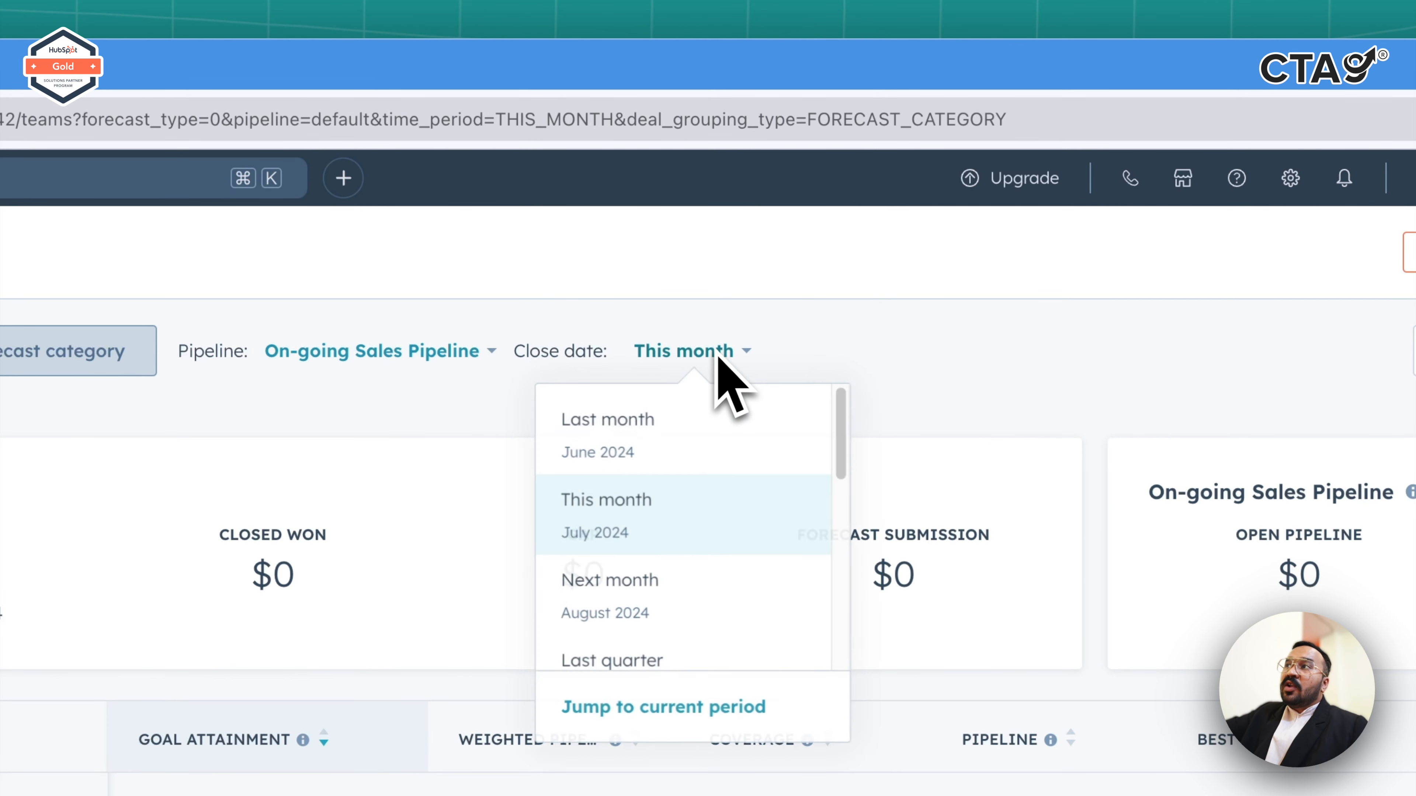
click(934, 353)
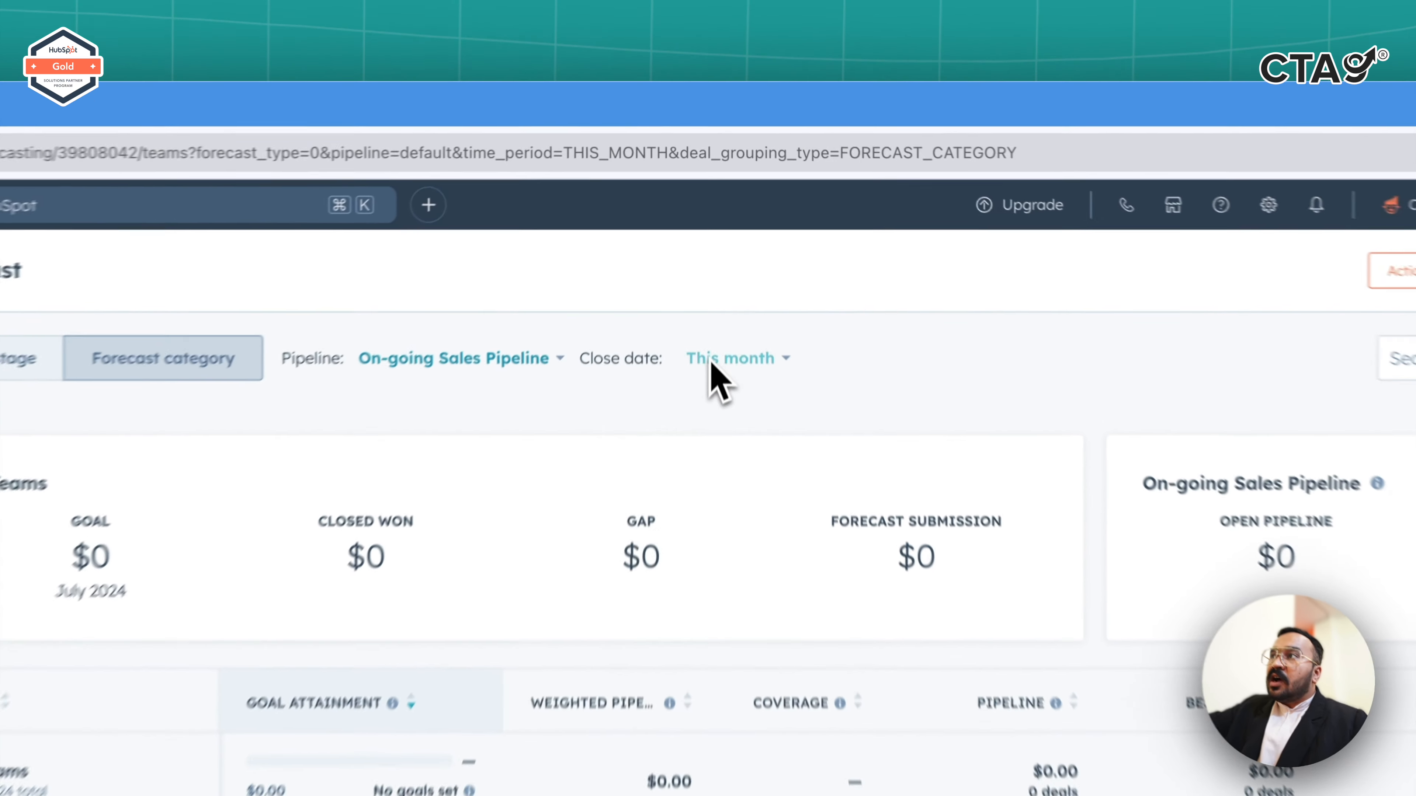
click(724, 238)
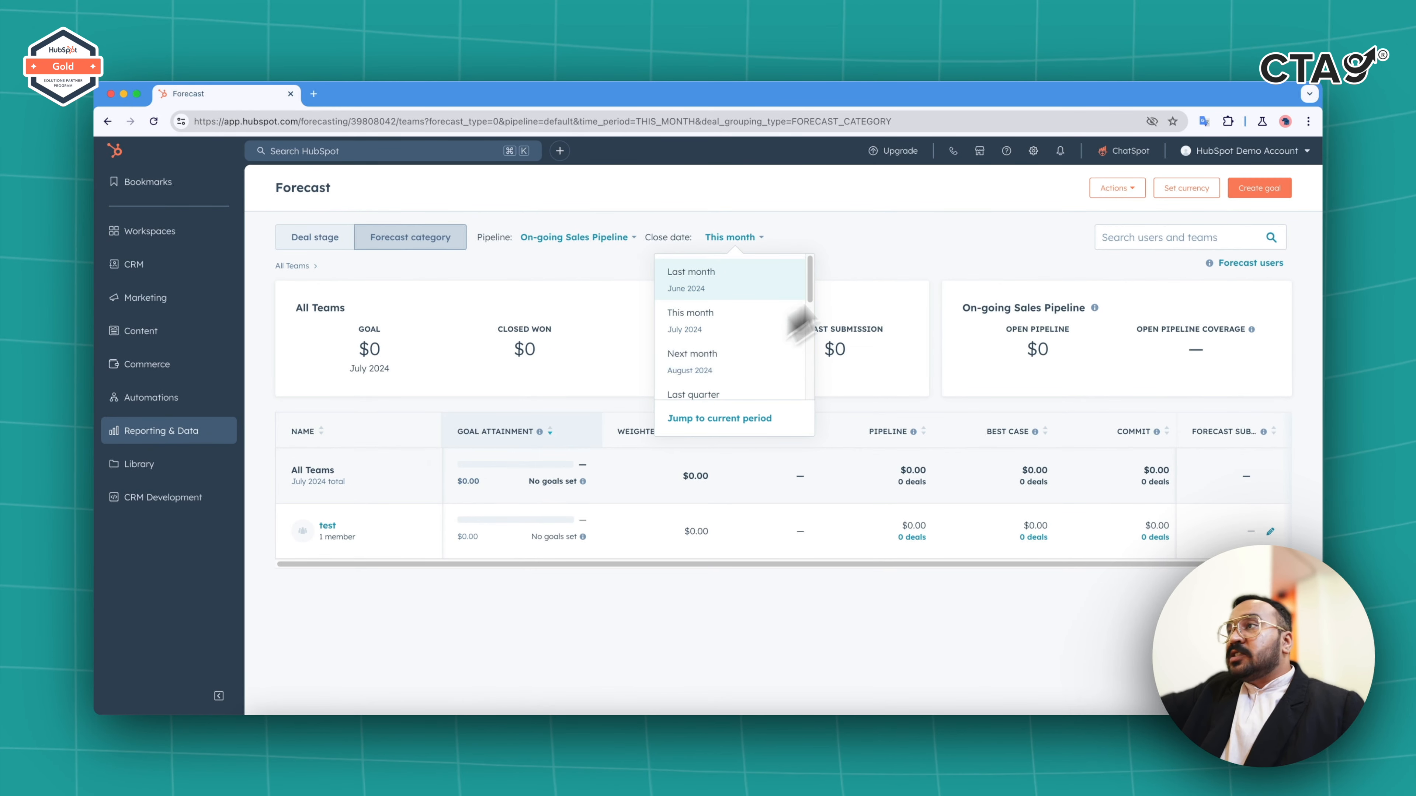
click(896, 234)
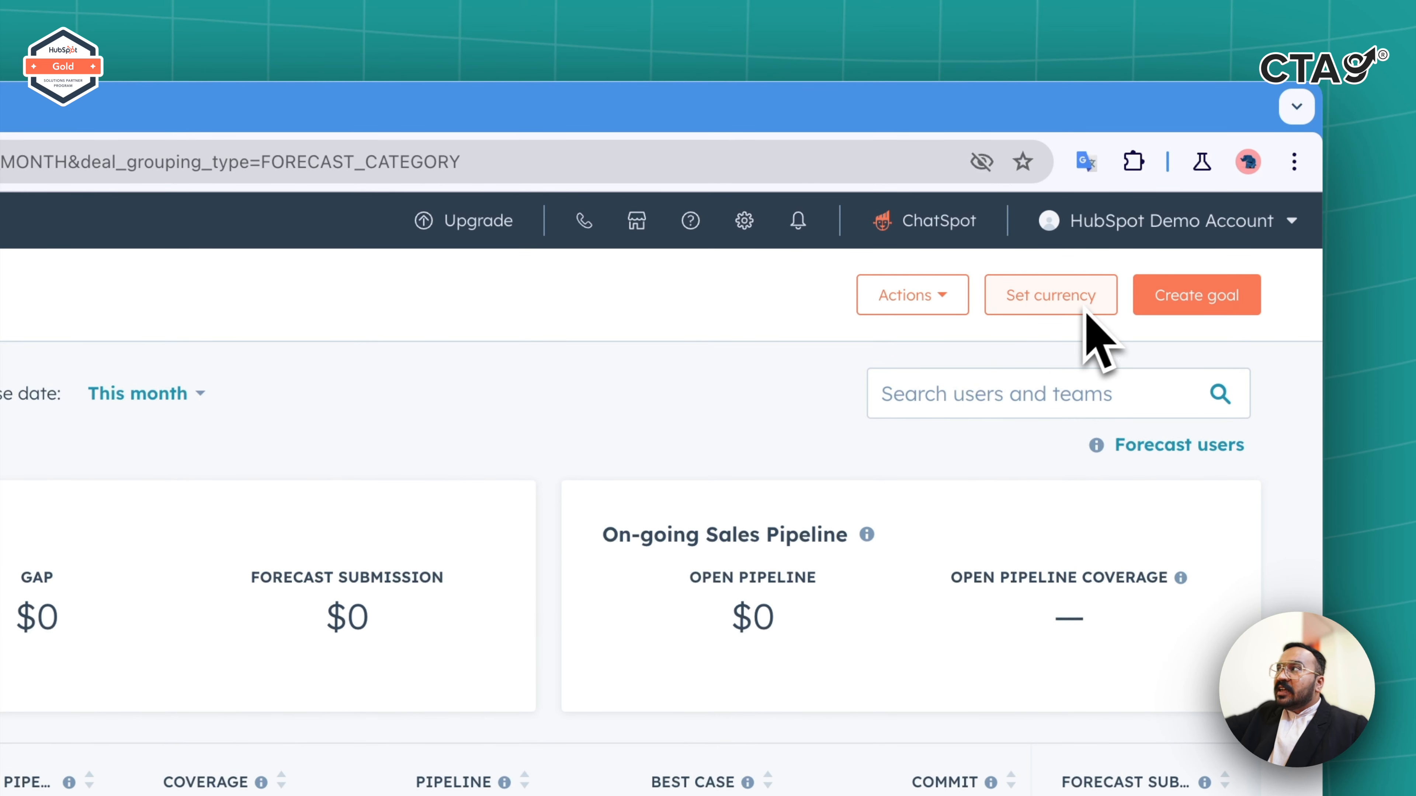
Step: Open the Goals page through the forecast's edit goals action, and return to the Forecast page
click(922, 313)
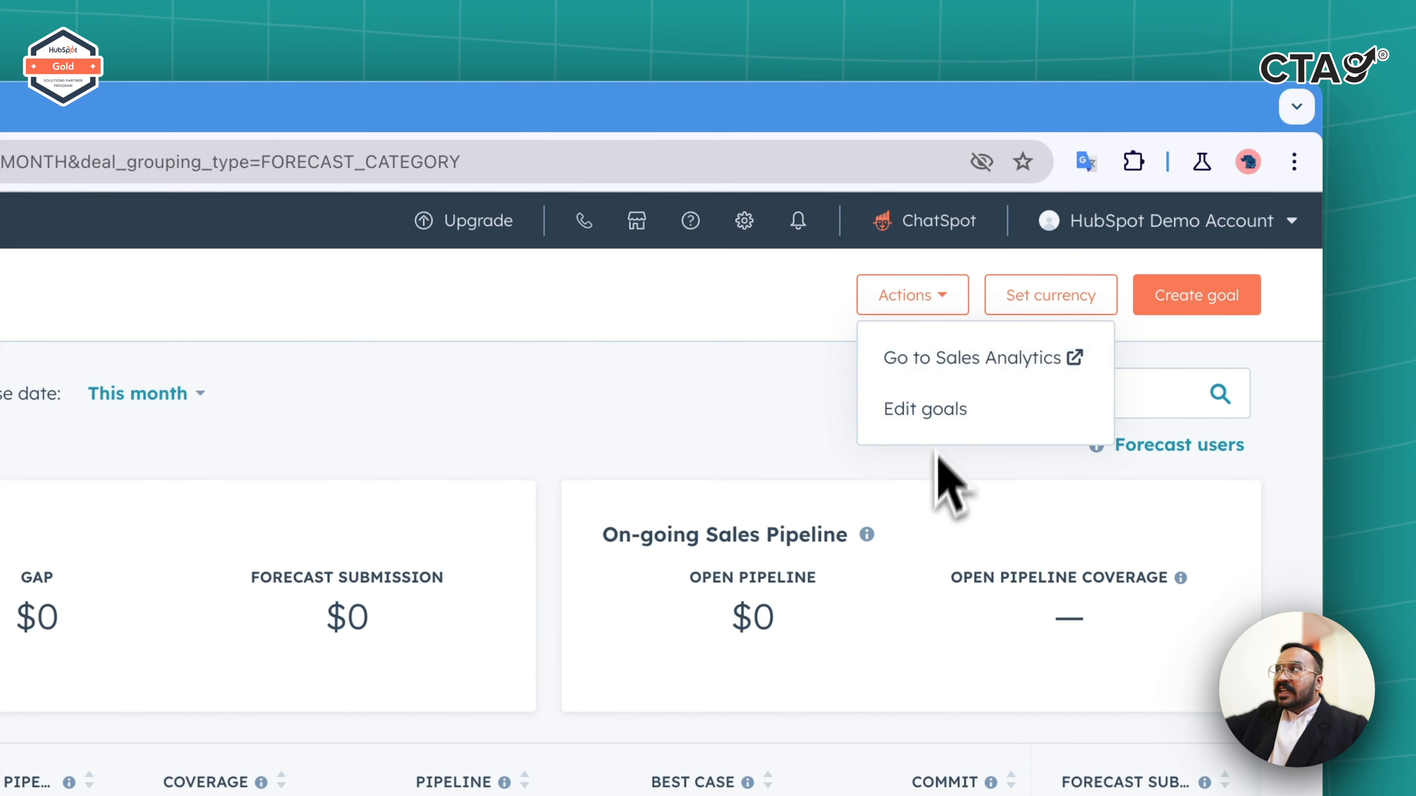
click(926, 418)
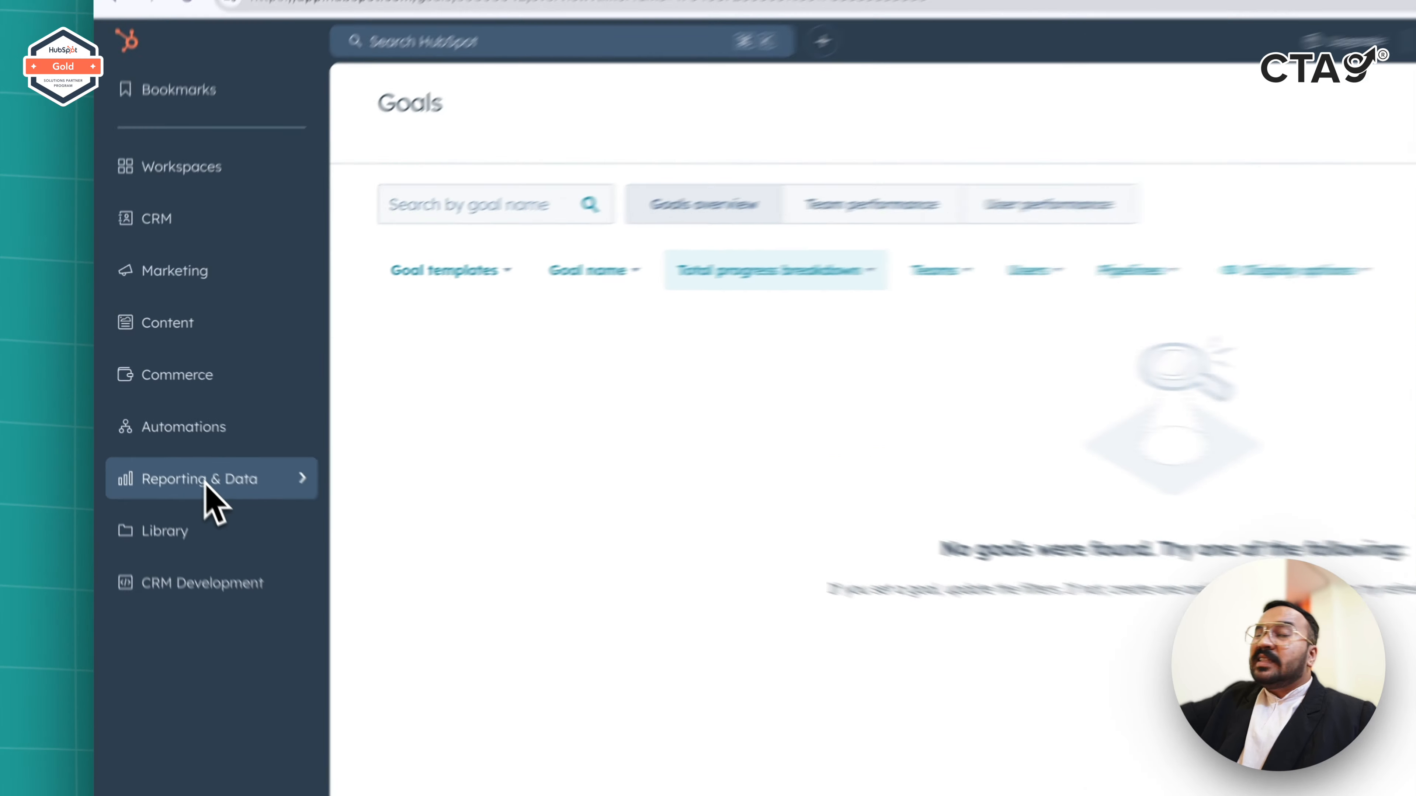
mouse_move(178, 426)
click(460, 273)
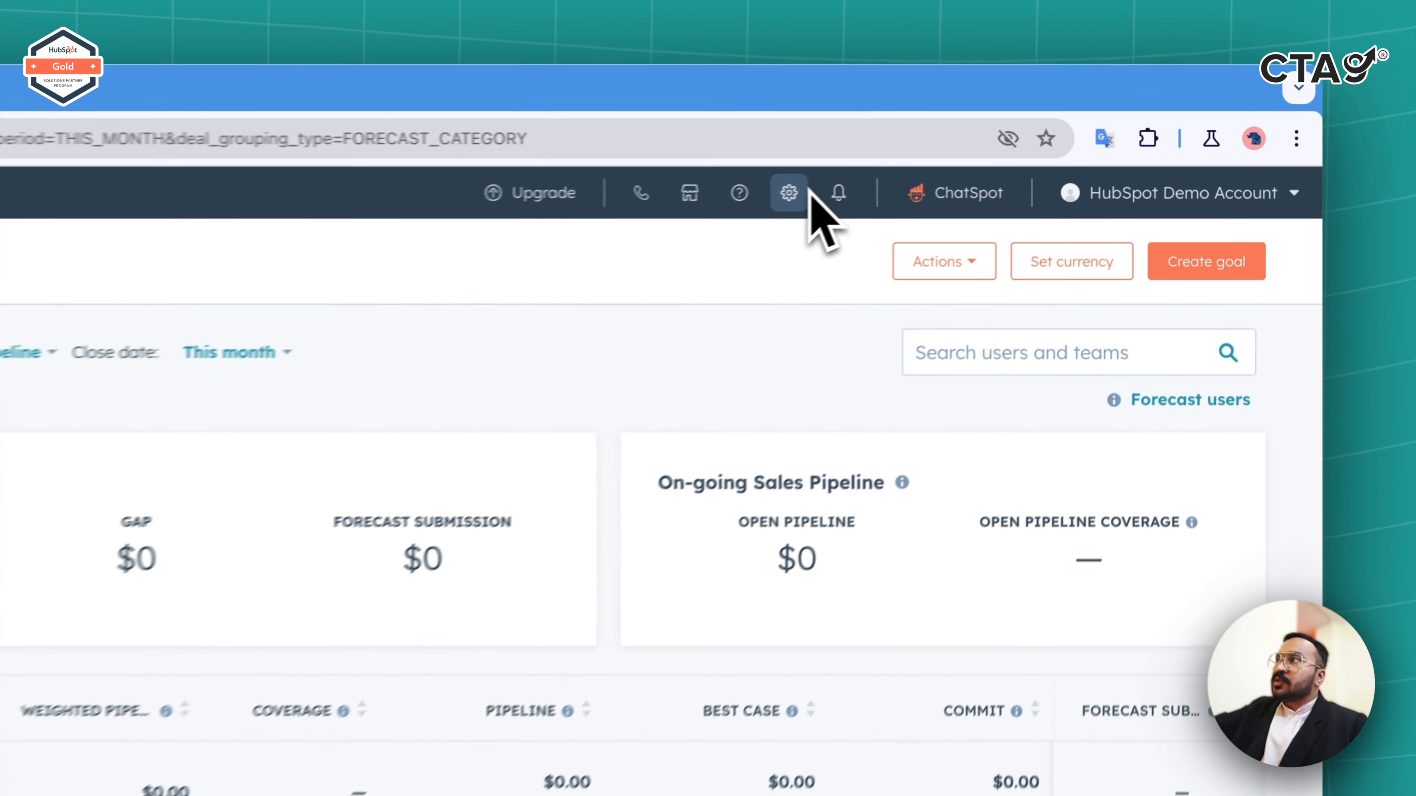
Step: Open the forecast tool's settings and view the choices for the forecast period without changing it
click(1043, 151)
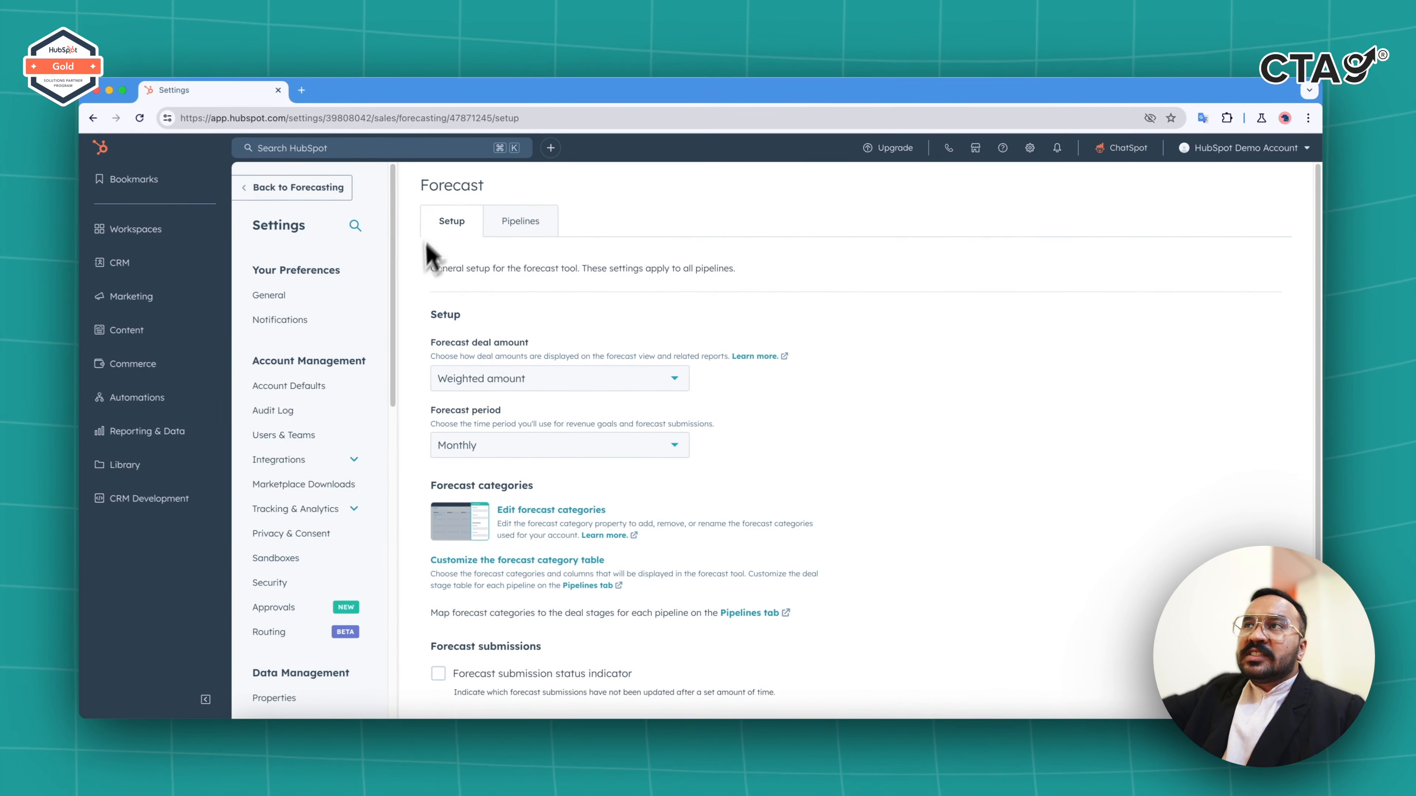
scroll(769, 334, down, 1)
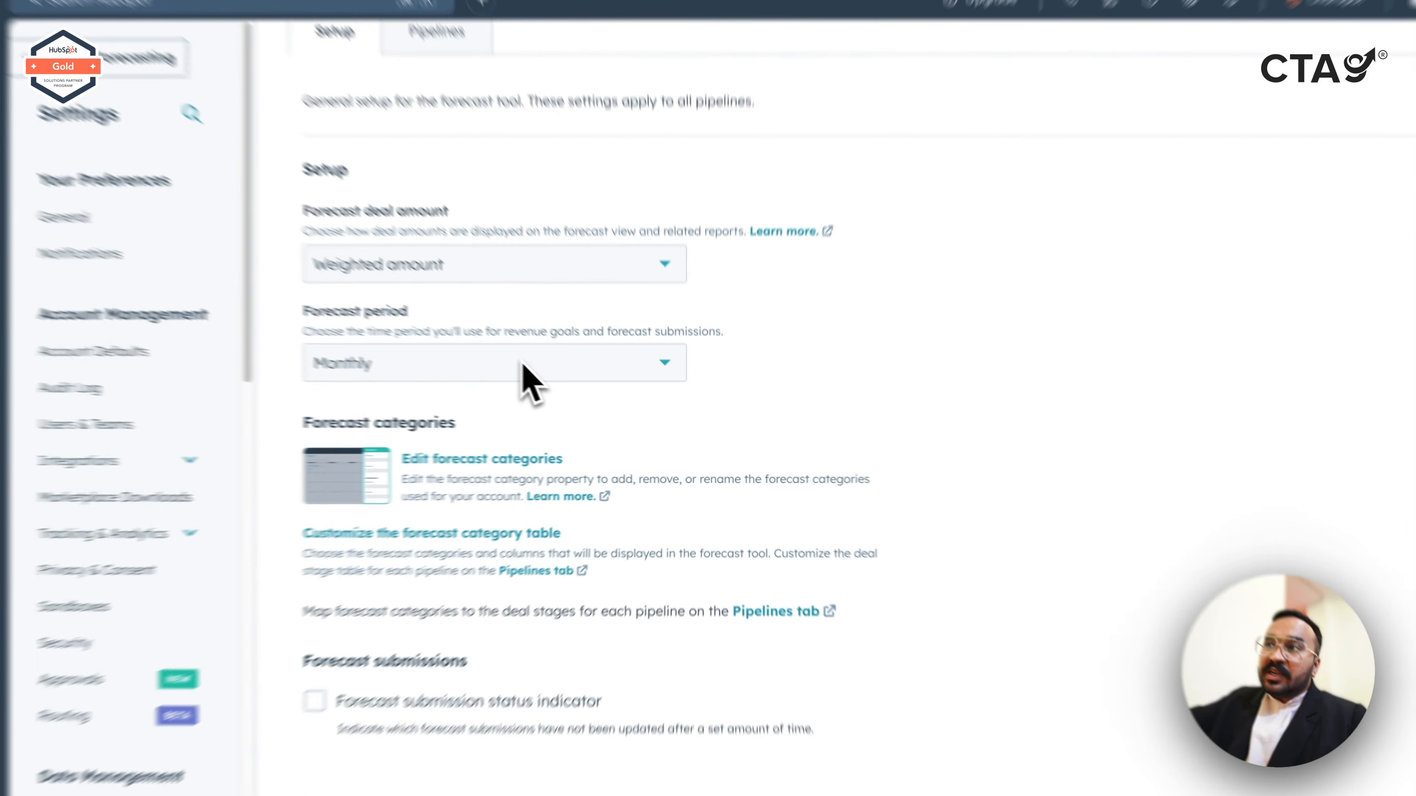
click(587, 394)
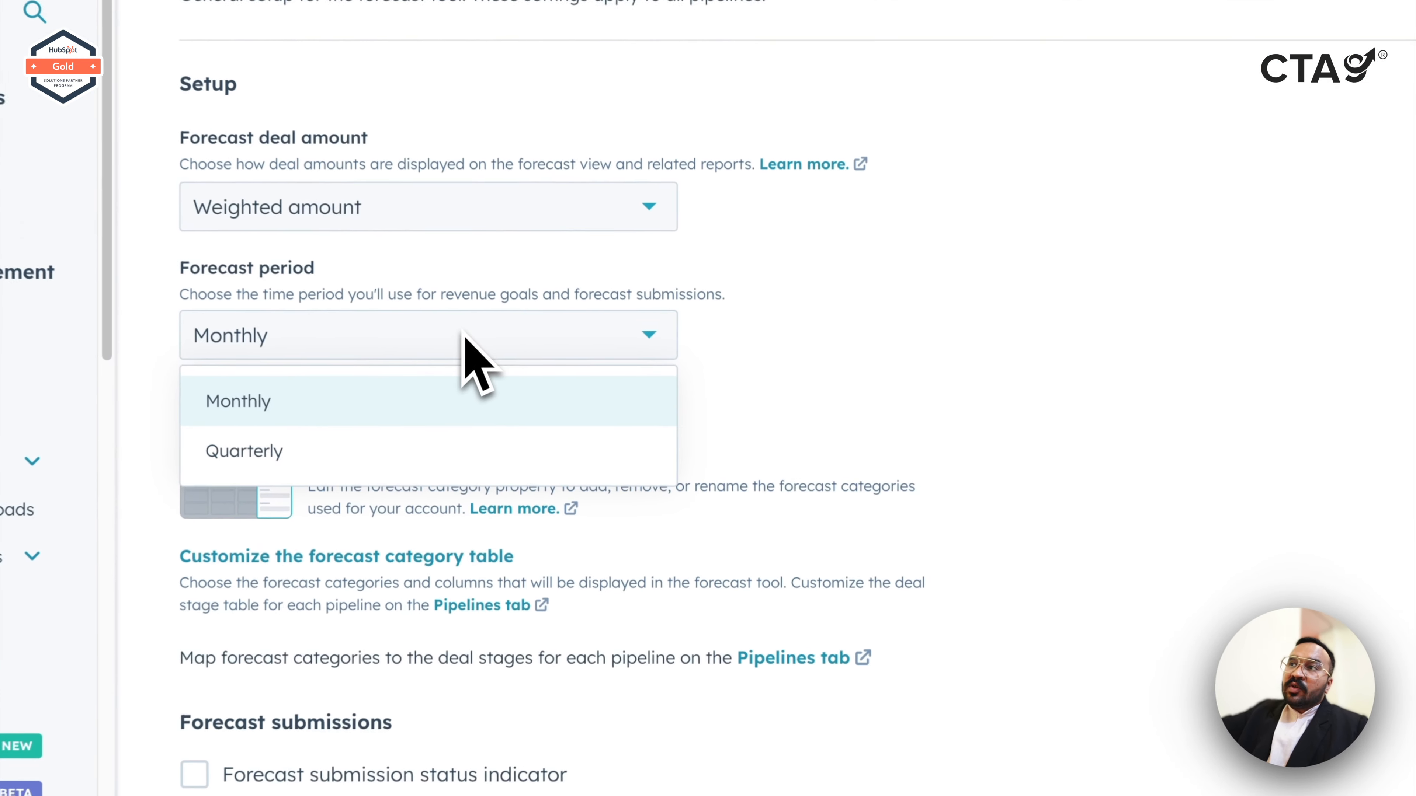
click(1020, 402)
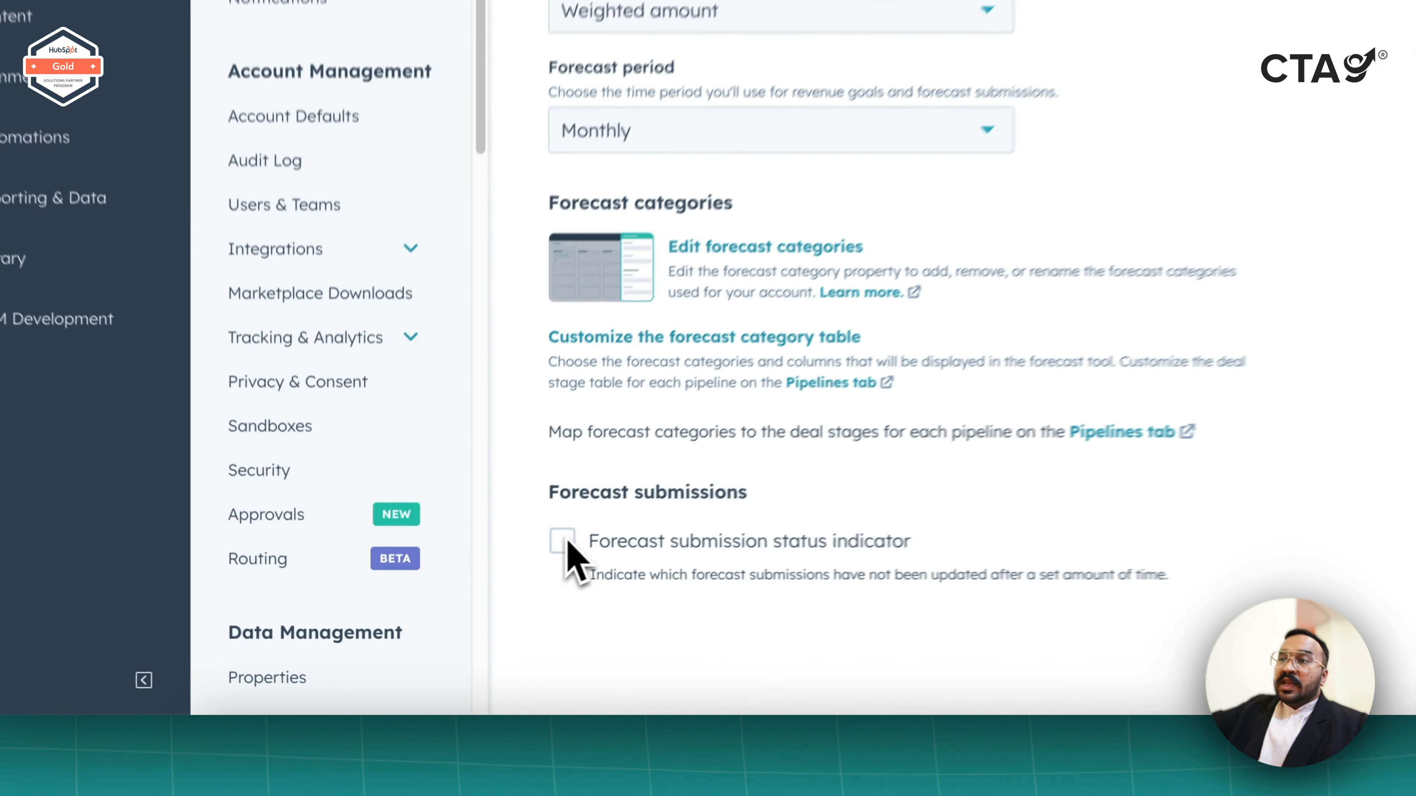
Step: Enable the forecast submission status indicator and set it to 10 days
click(451, 621)
scroll(641, 514, down, 1)
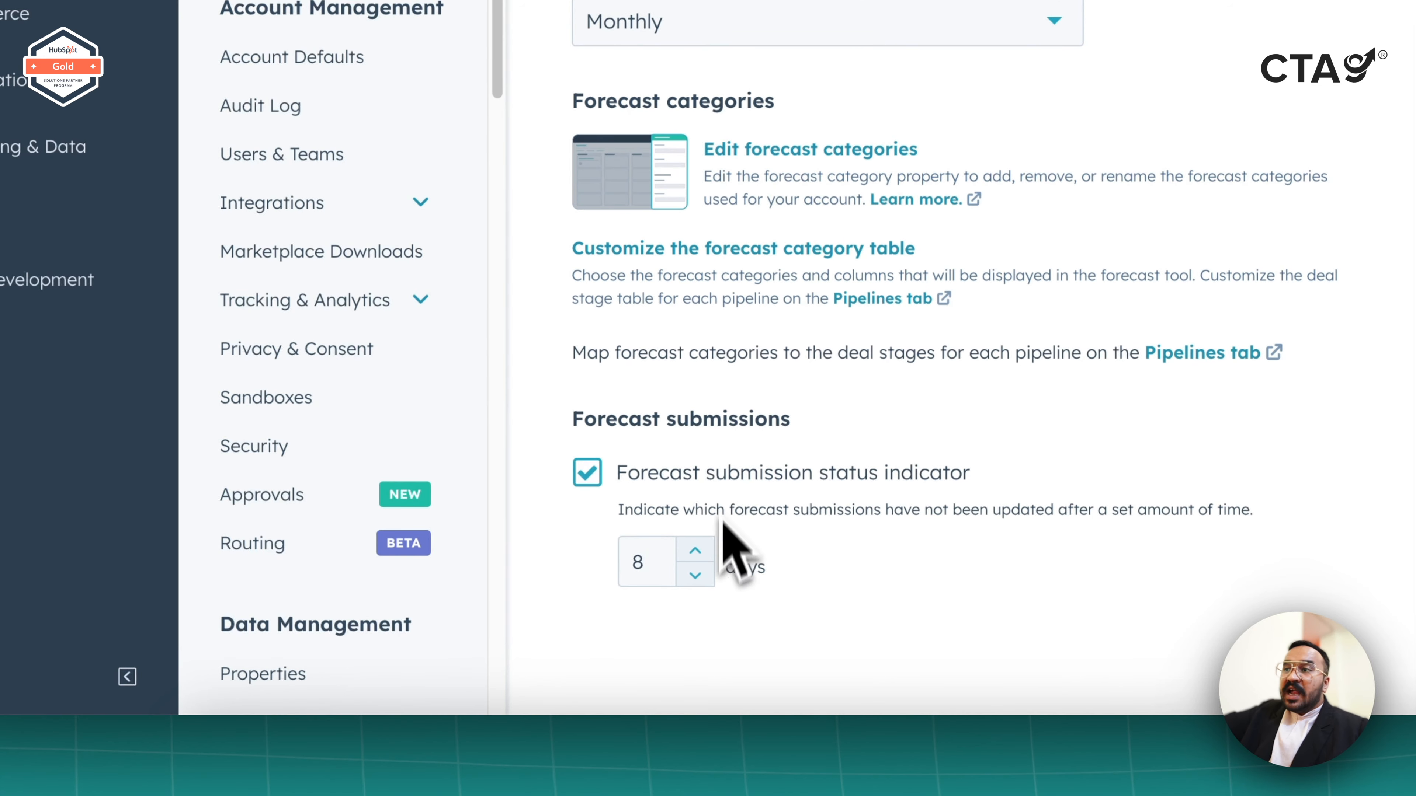
click(708, 551)
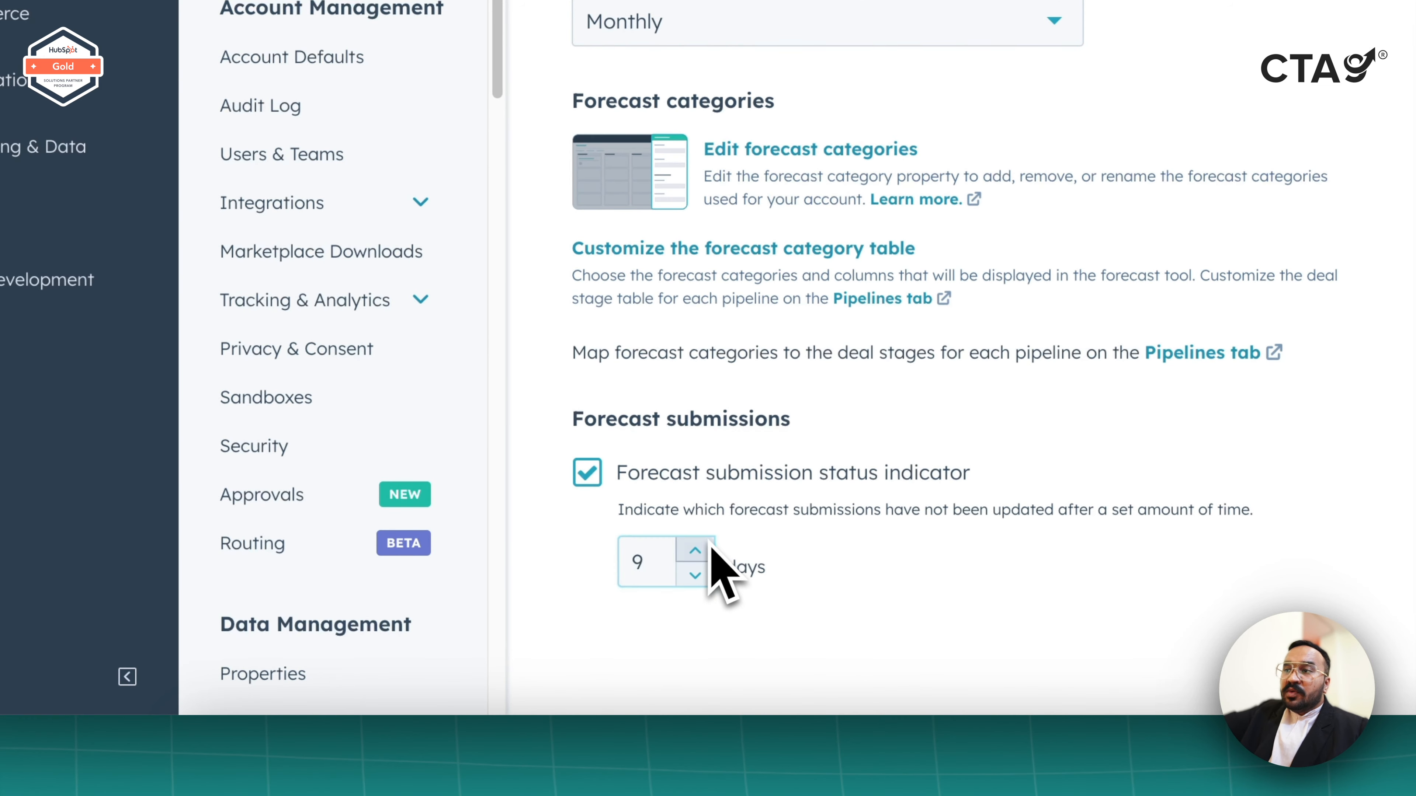
click(709, 552)
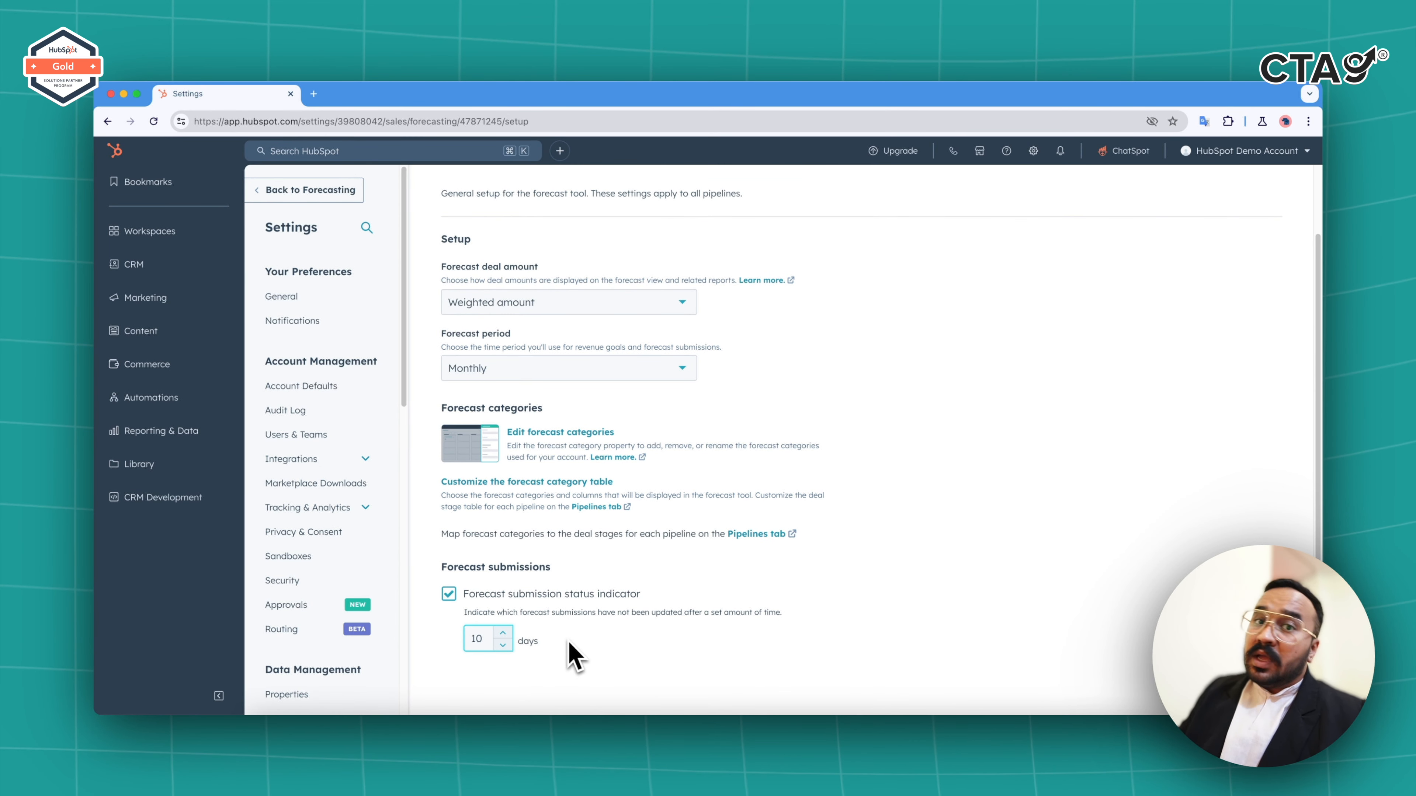
Step: Show the forecast pipeline settings for the On-going Sales Pipeline and review how forecast categories map to deal stages
scroll(574, 657, up, 1)
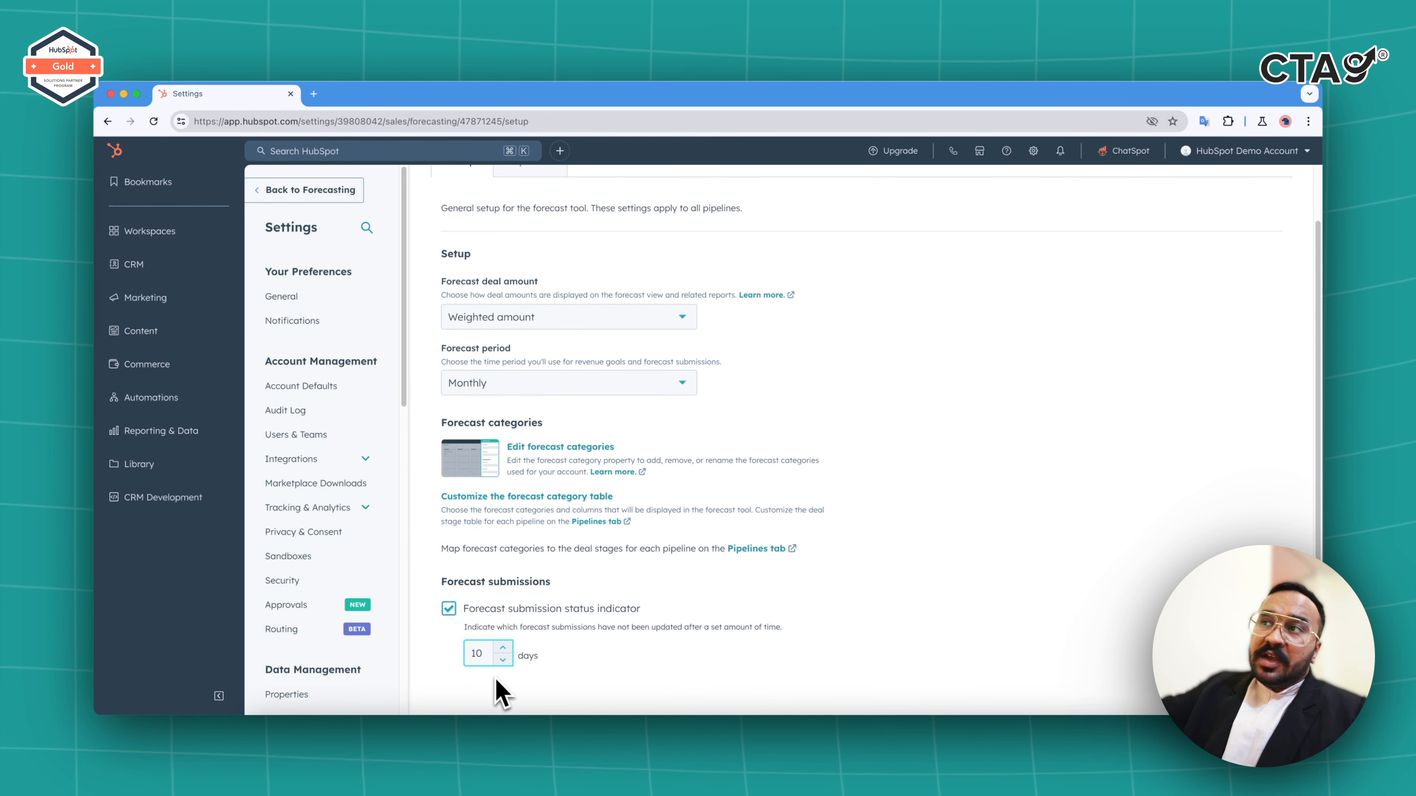
scroll(647, 530, up, 2)
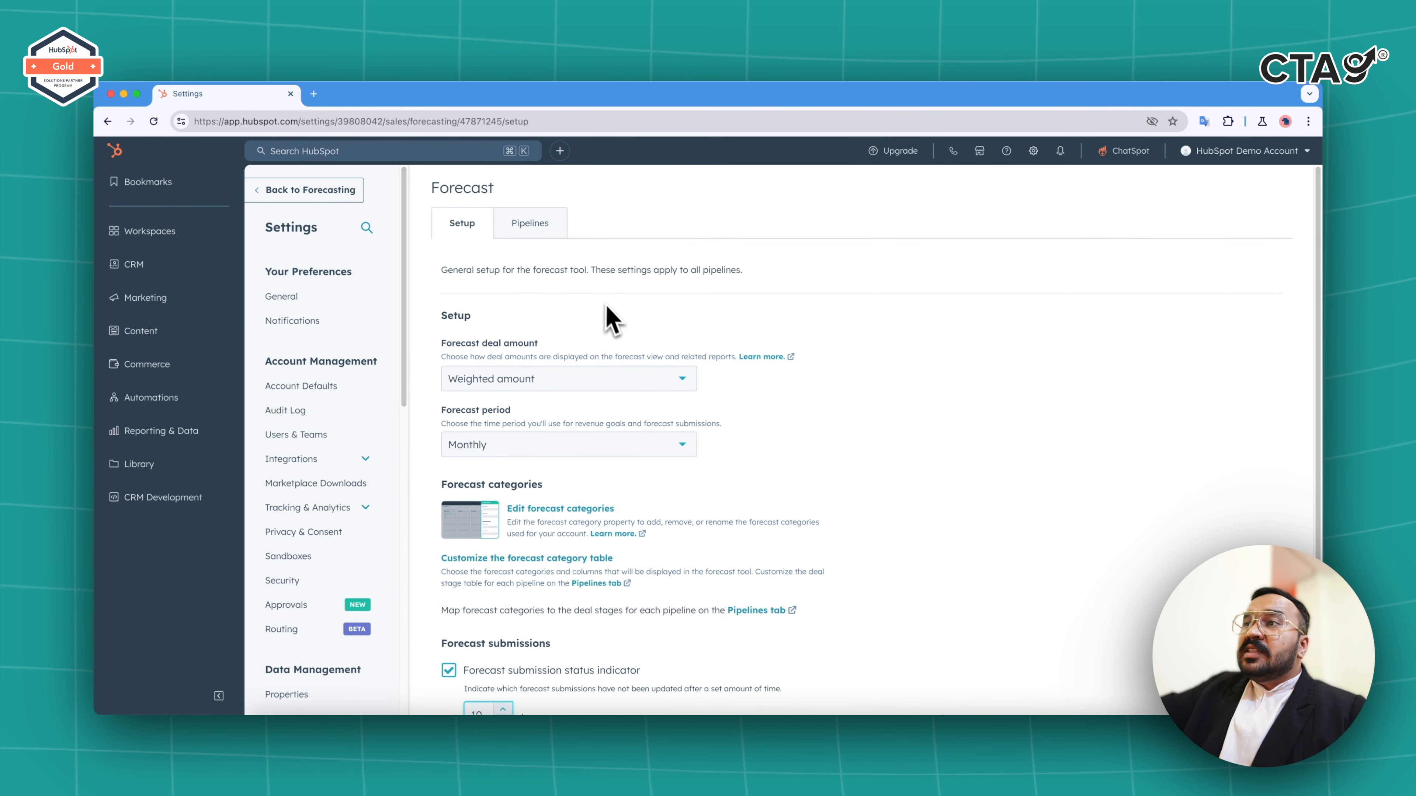
click(529, 223)
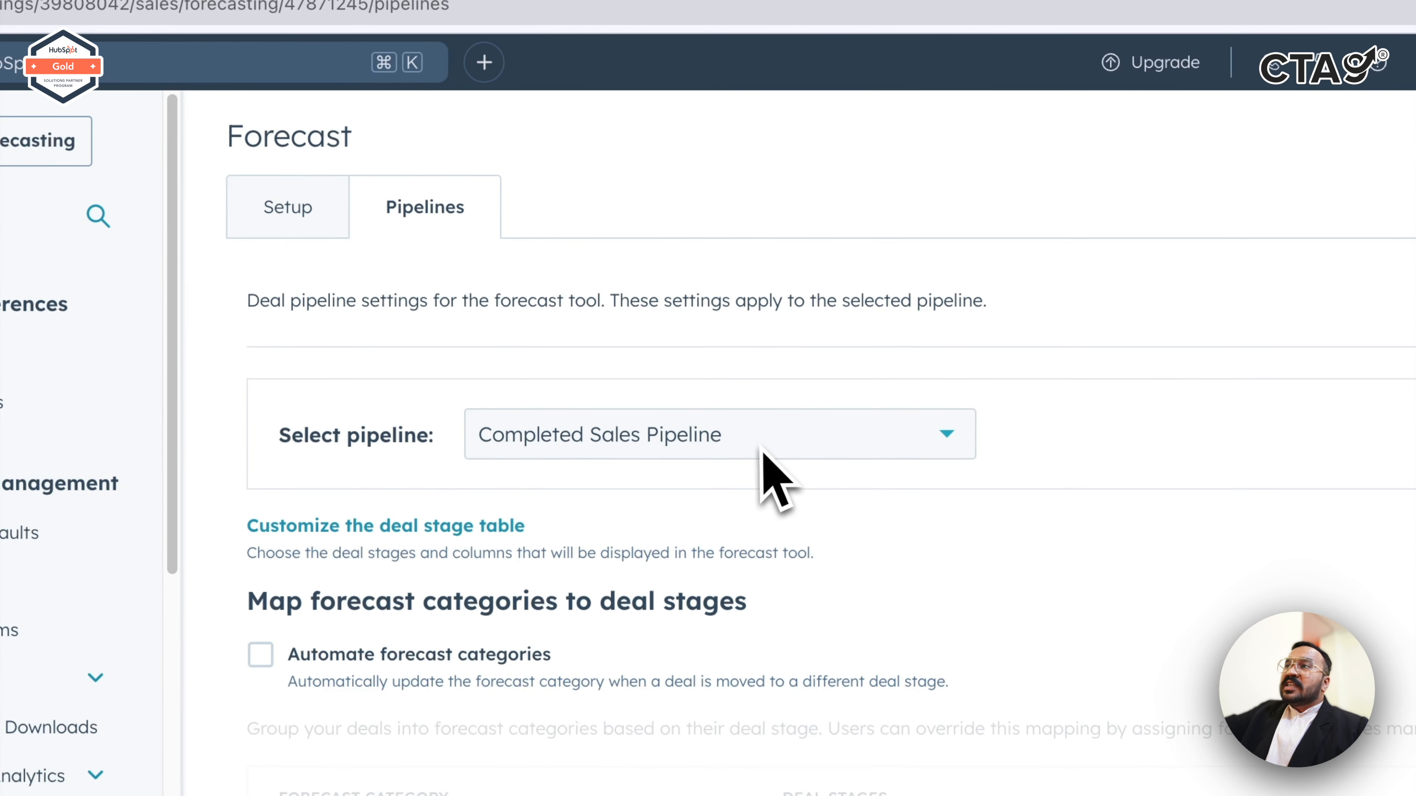
click(761, 452)
click(610, 572)
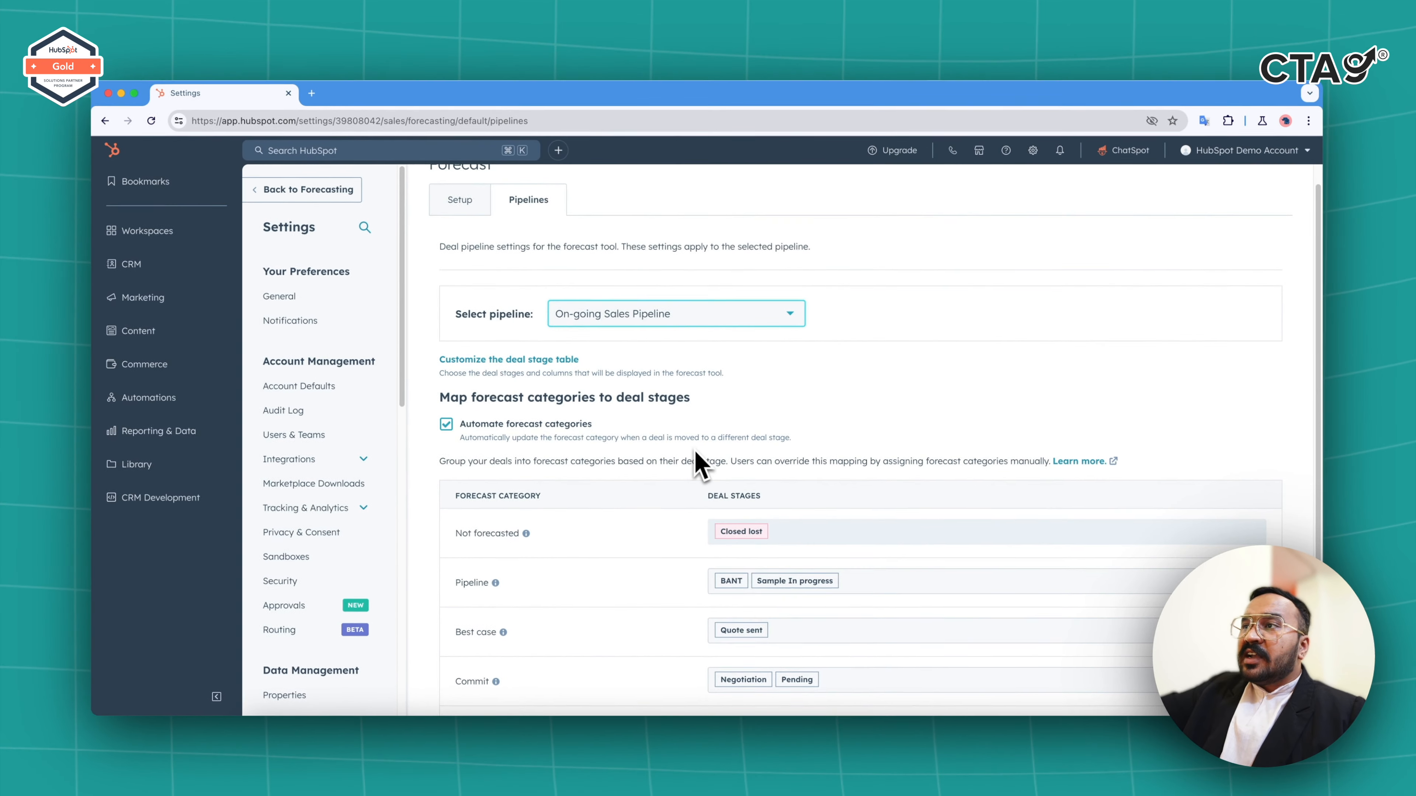
scroll(701, 462, down, 2)
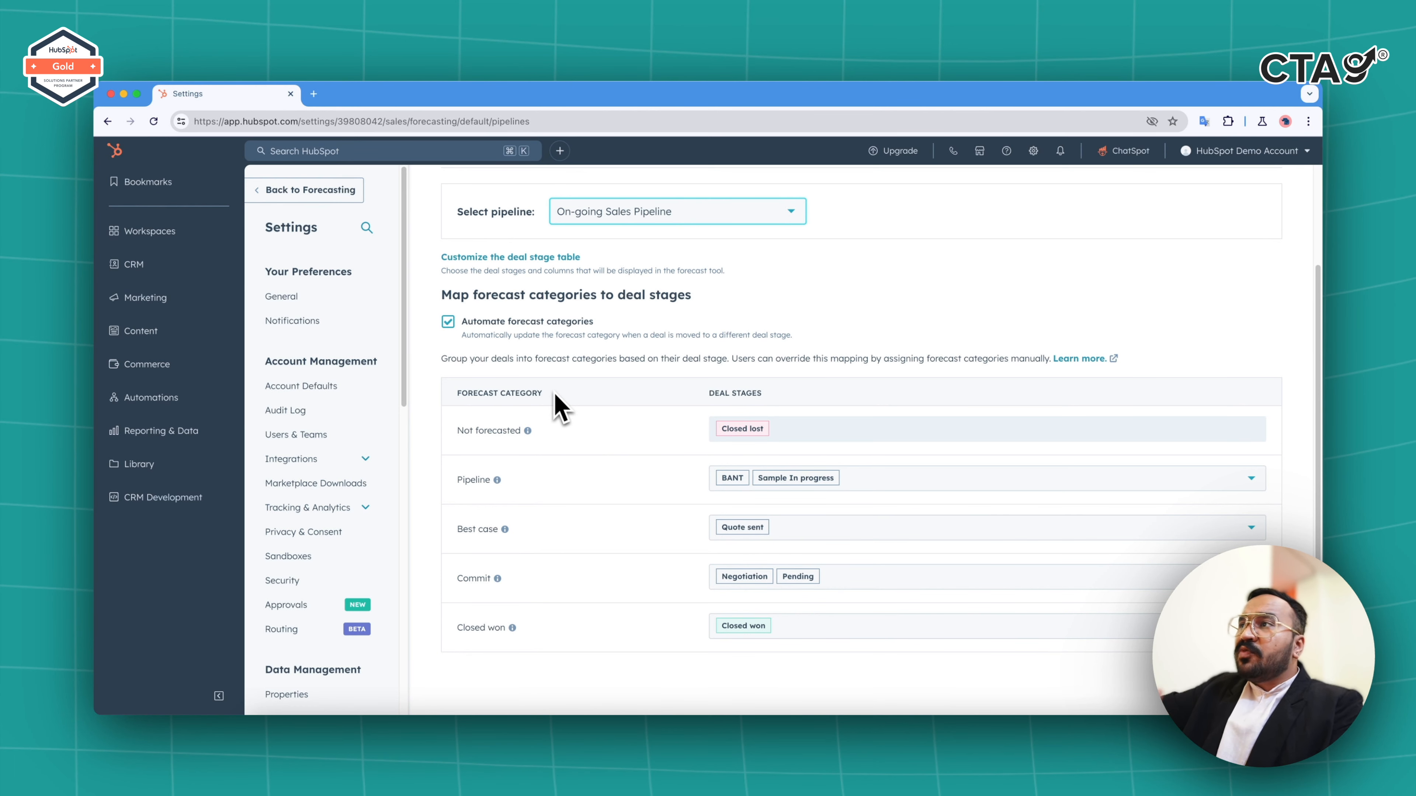
scroll(554, 402, down, 1)
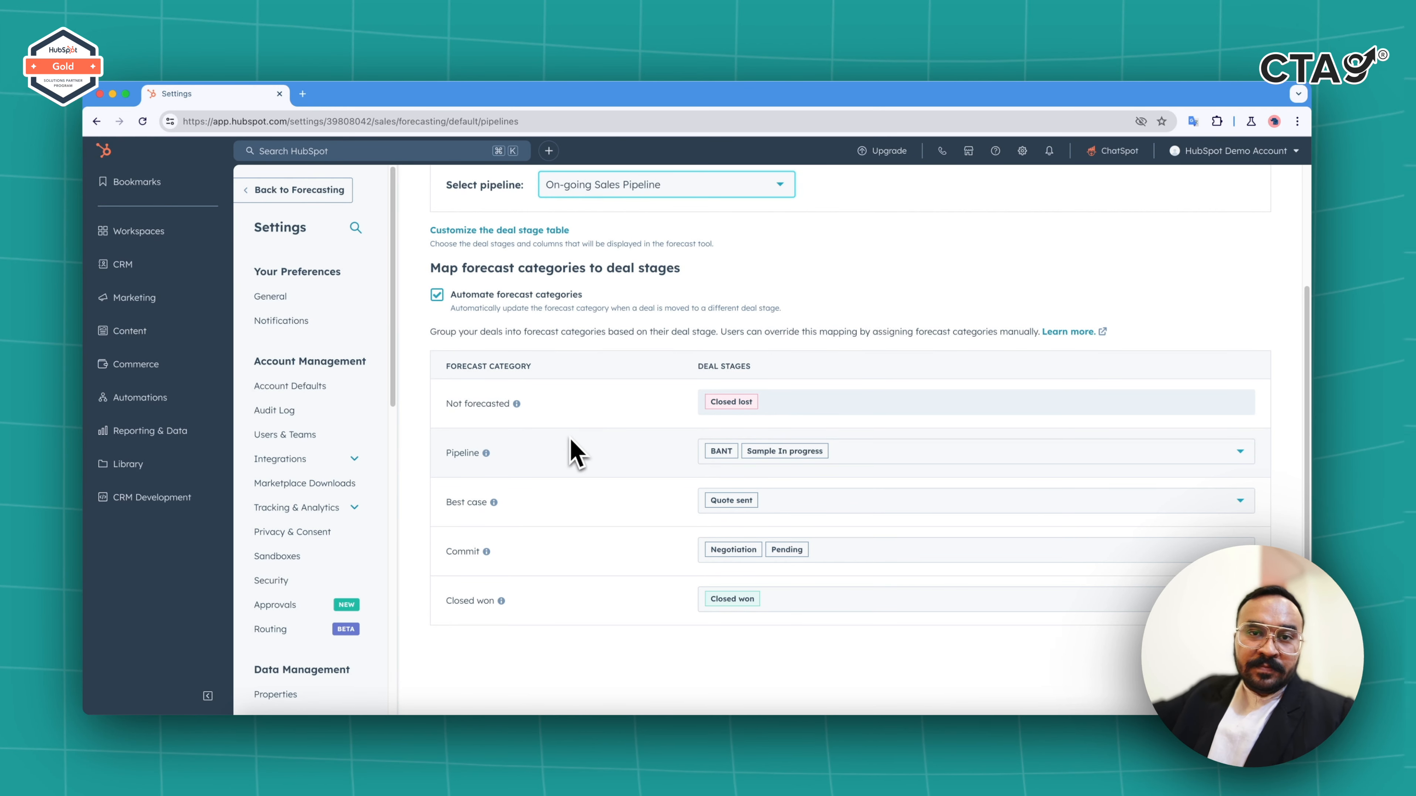
Step: Return to the general forecast setup and open the forecast category property for editing in a new browser tab
scroll(583, 446, up, 3)
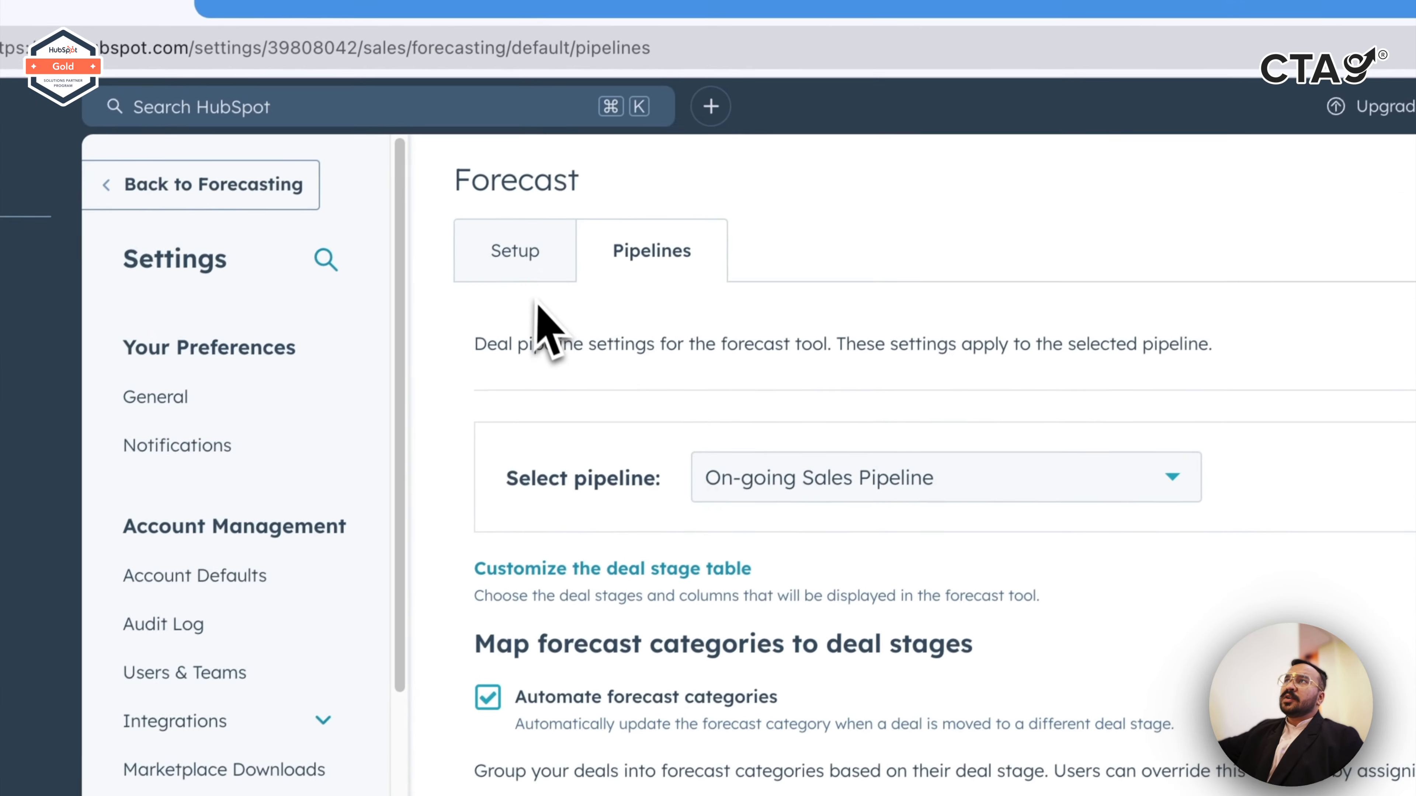
click(528, 245)
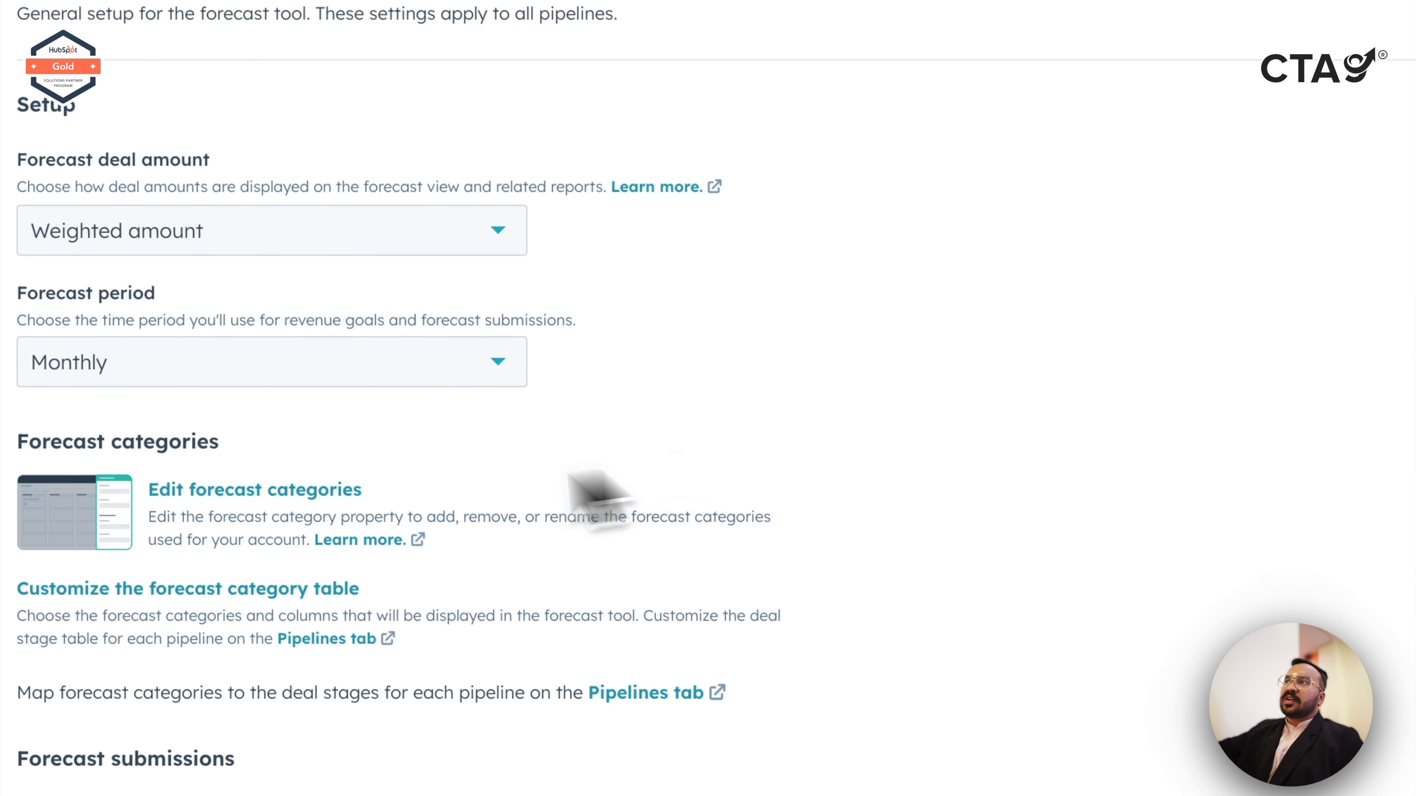
right_click(307, 491)
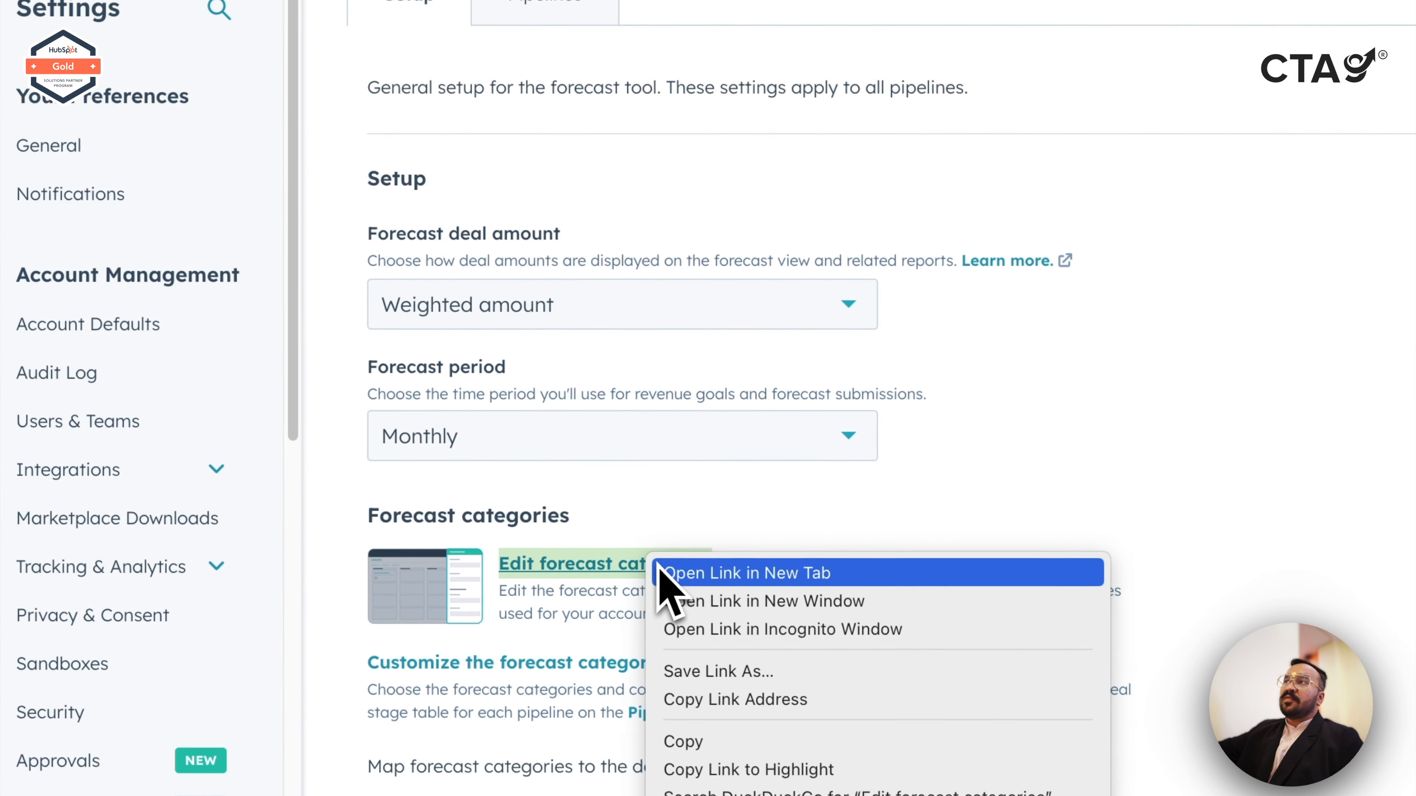
click(669, 573)
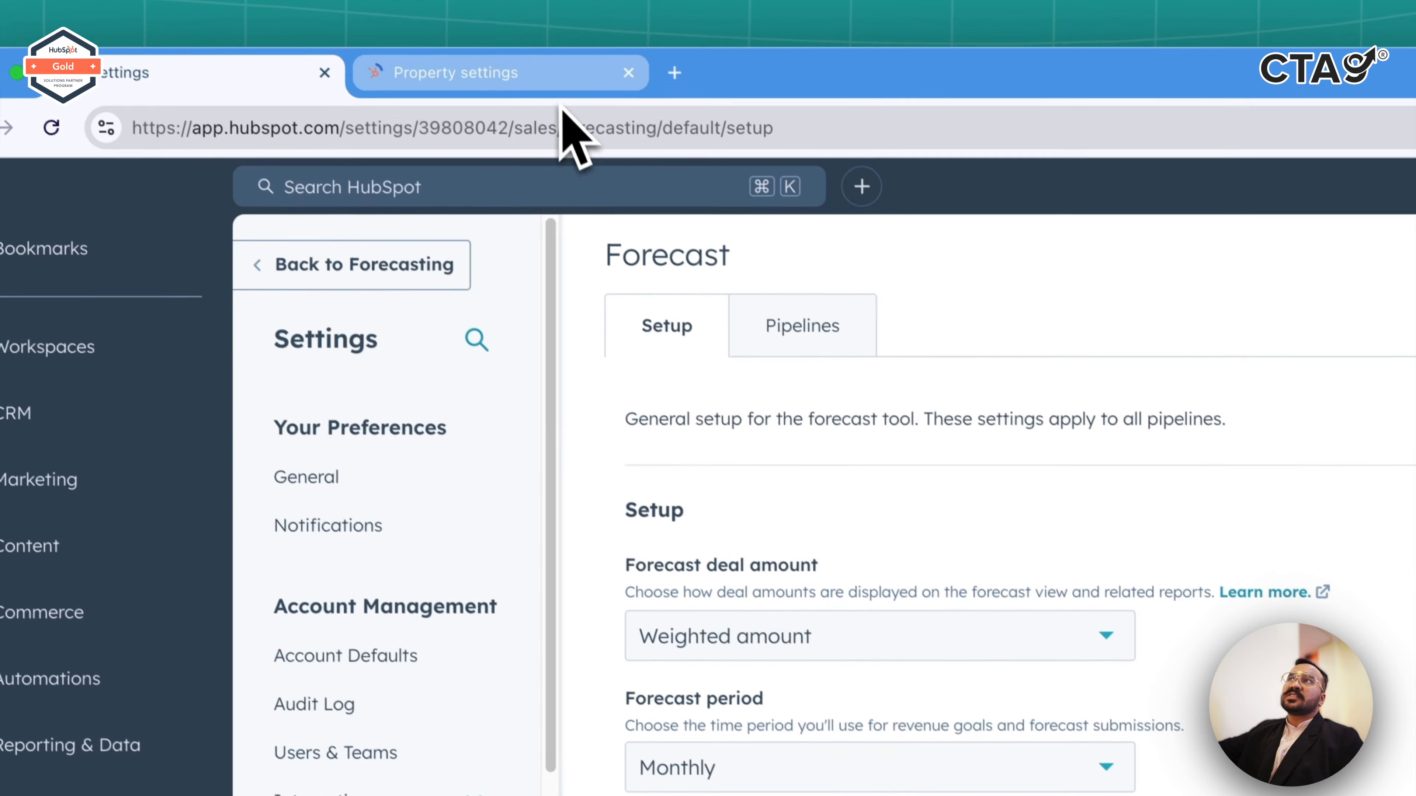
click(474, 69)
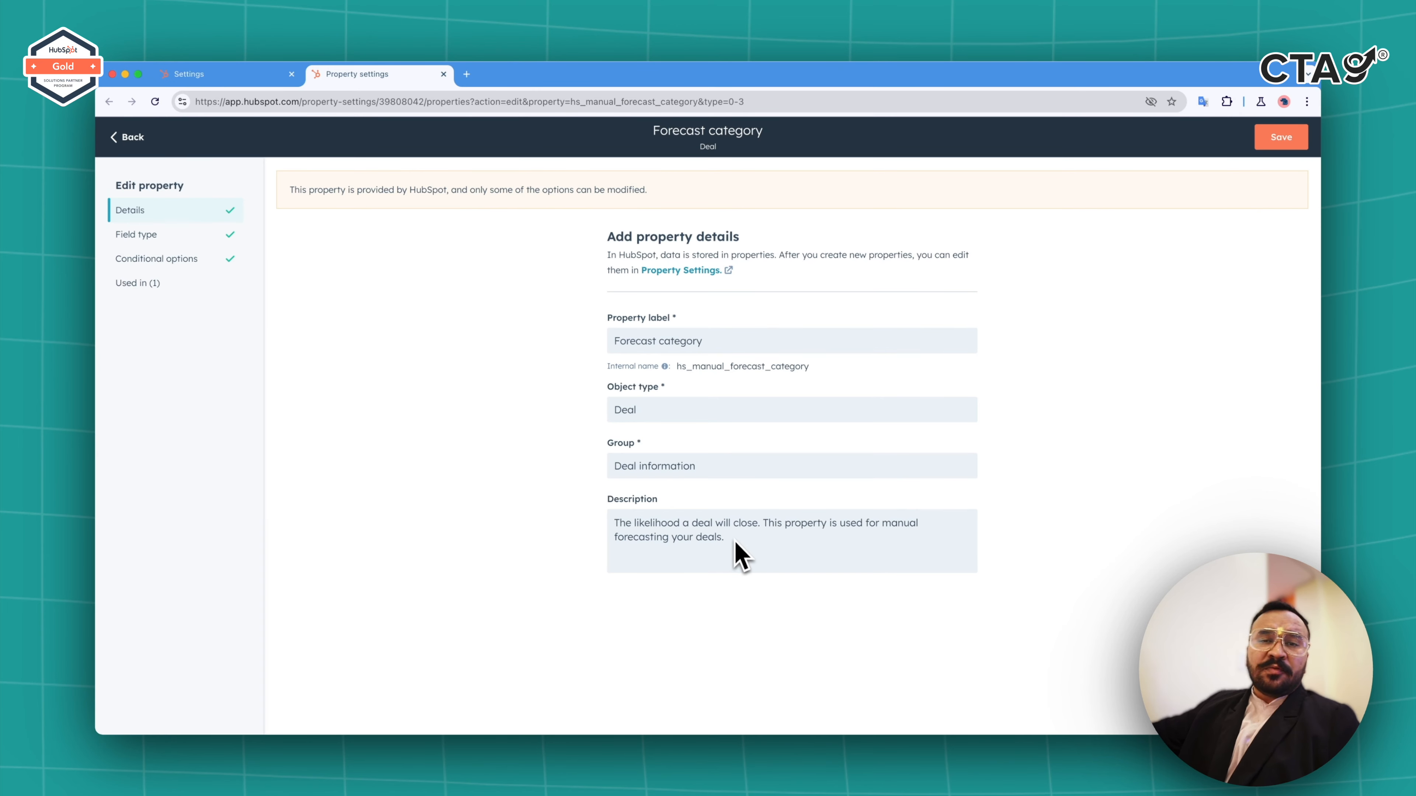
Step: Examine the Forecast category property's field type options, conditional options, usage and details, and close its browser tab
click(218, 235)
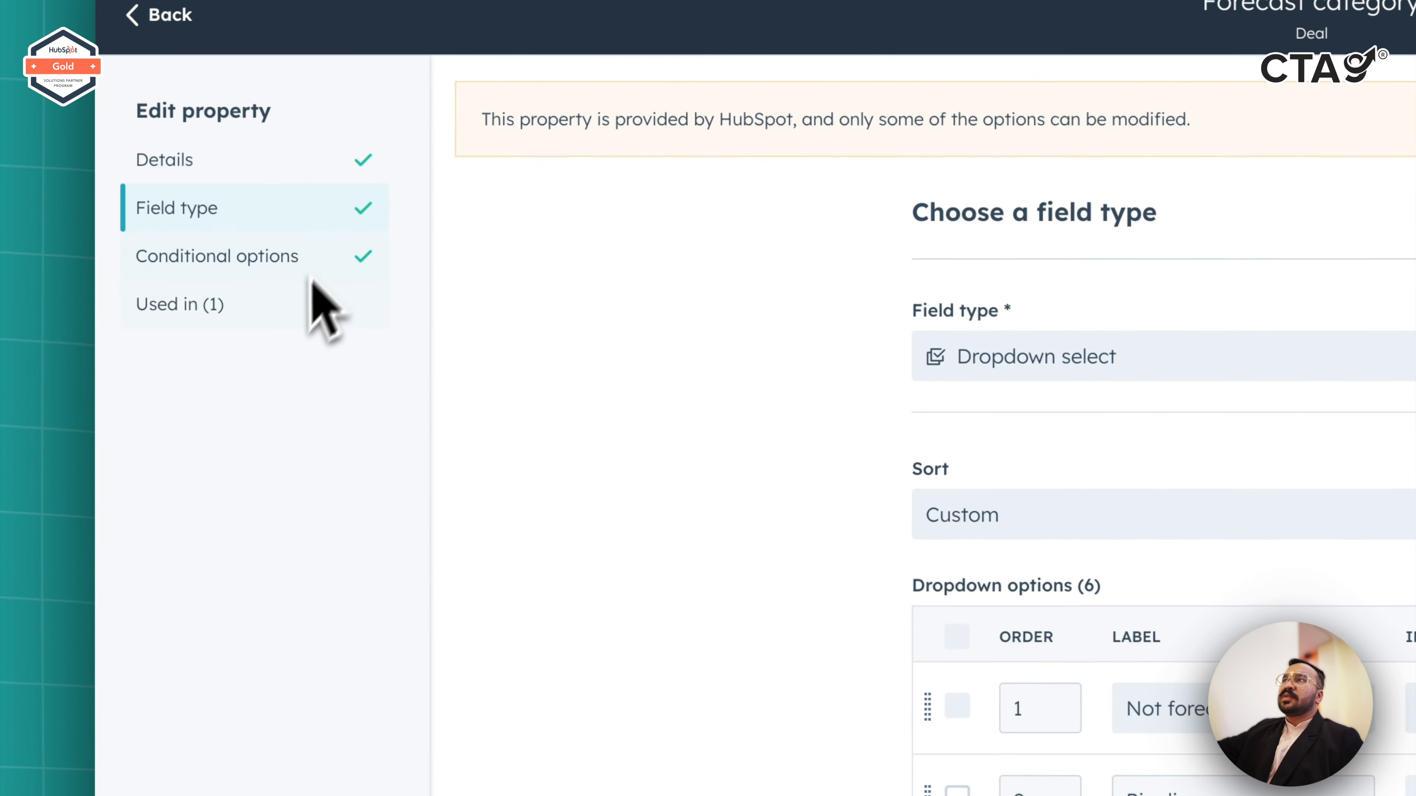
scroll(663, 679, down, 3)
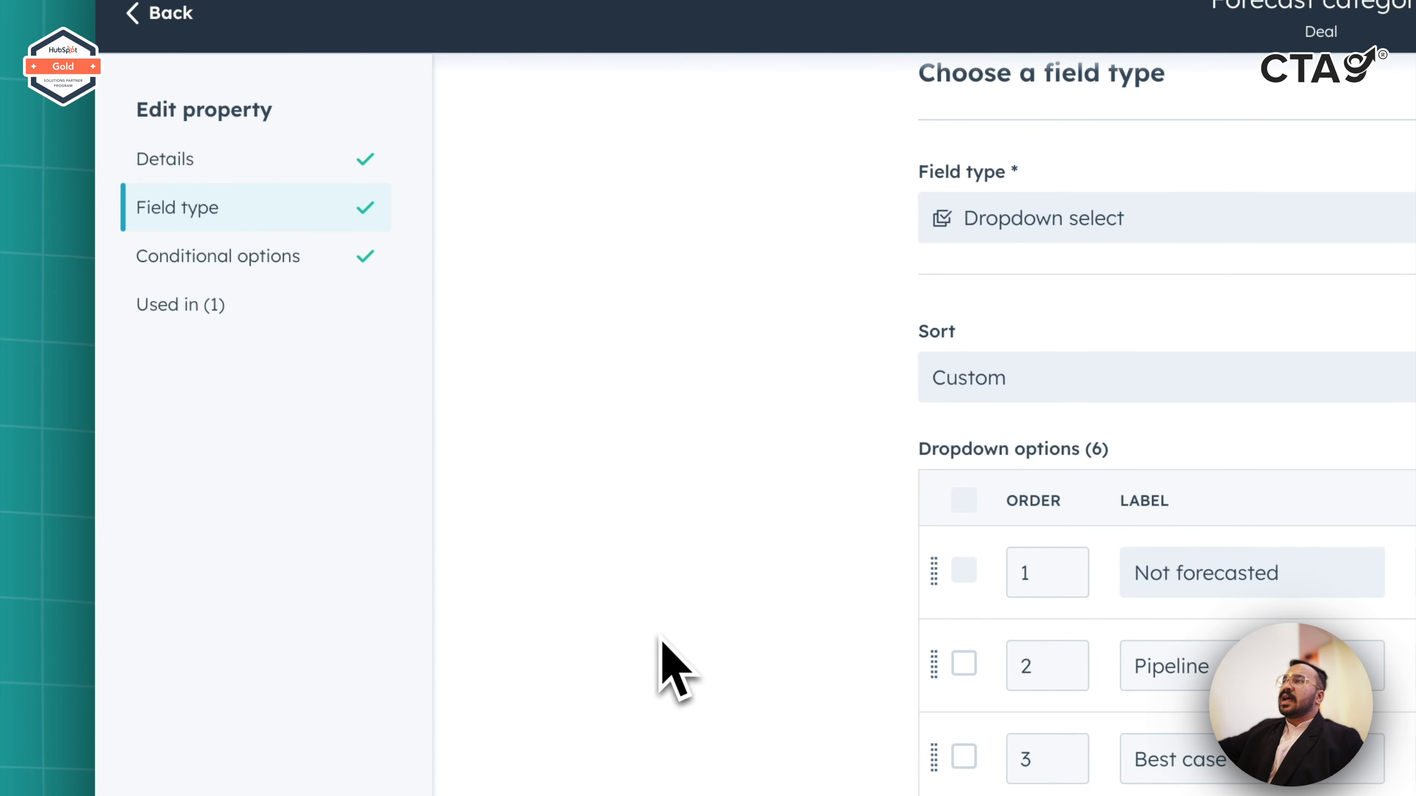
click(203, 275)
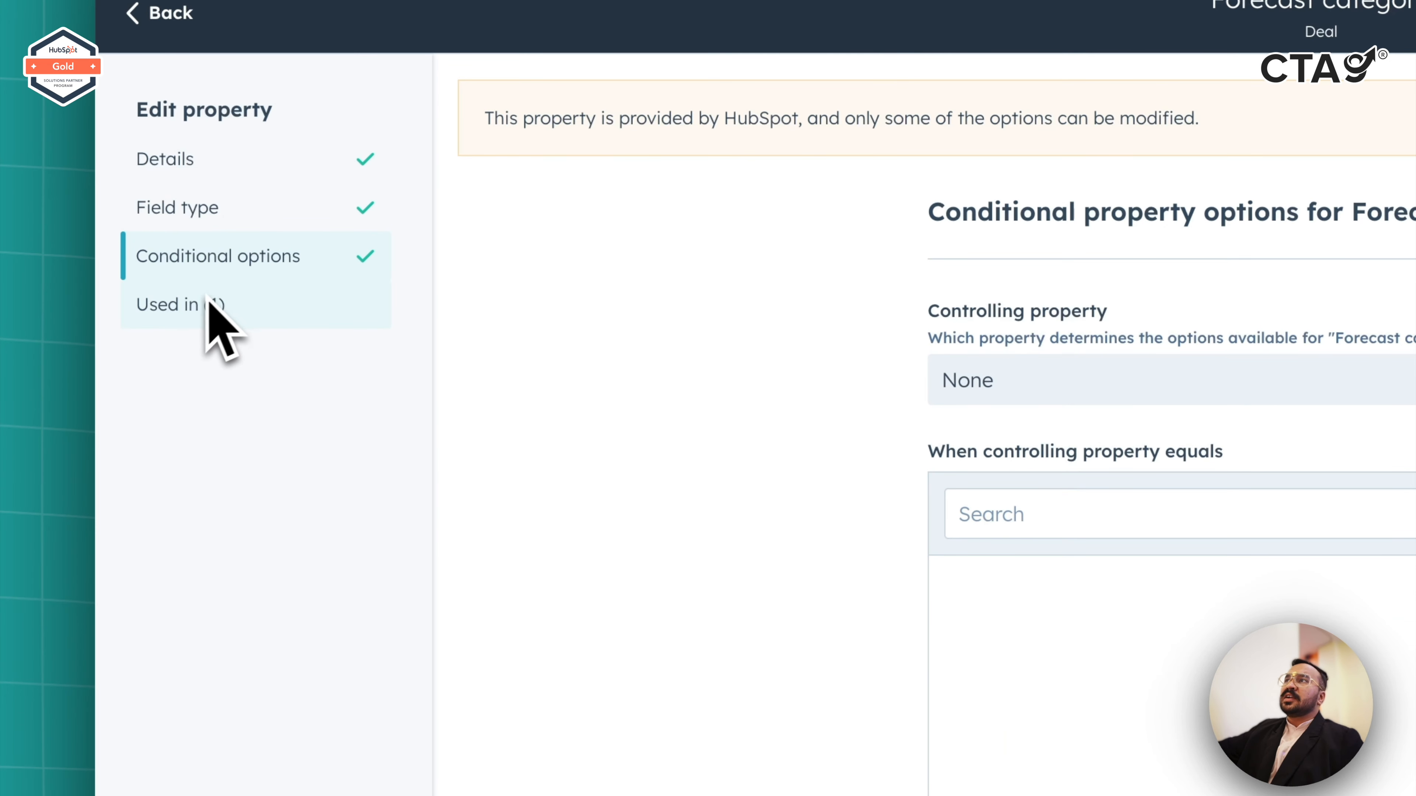
click(190, 315)
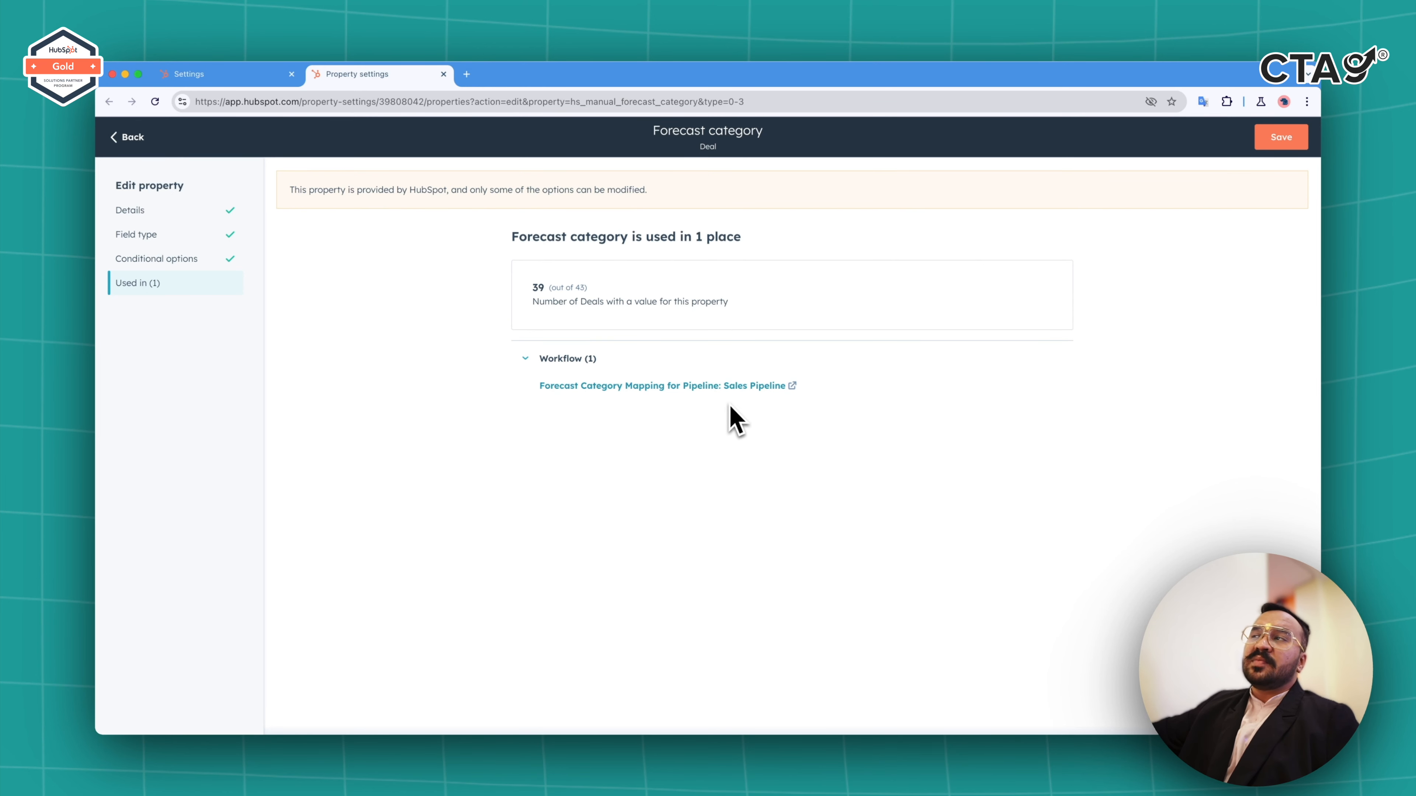
click(152, 213)
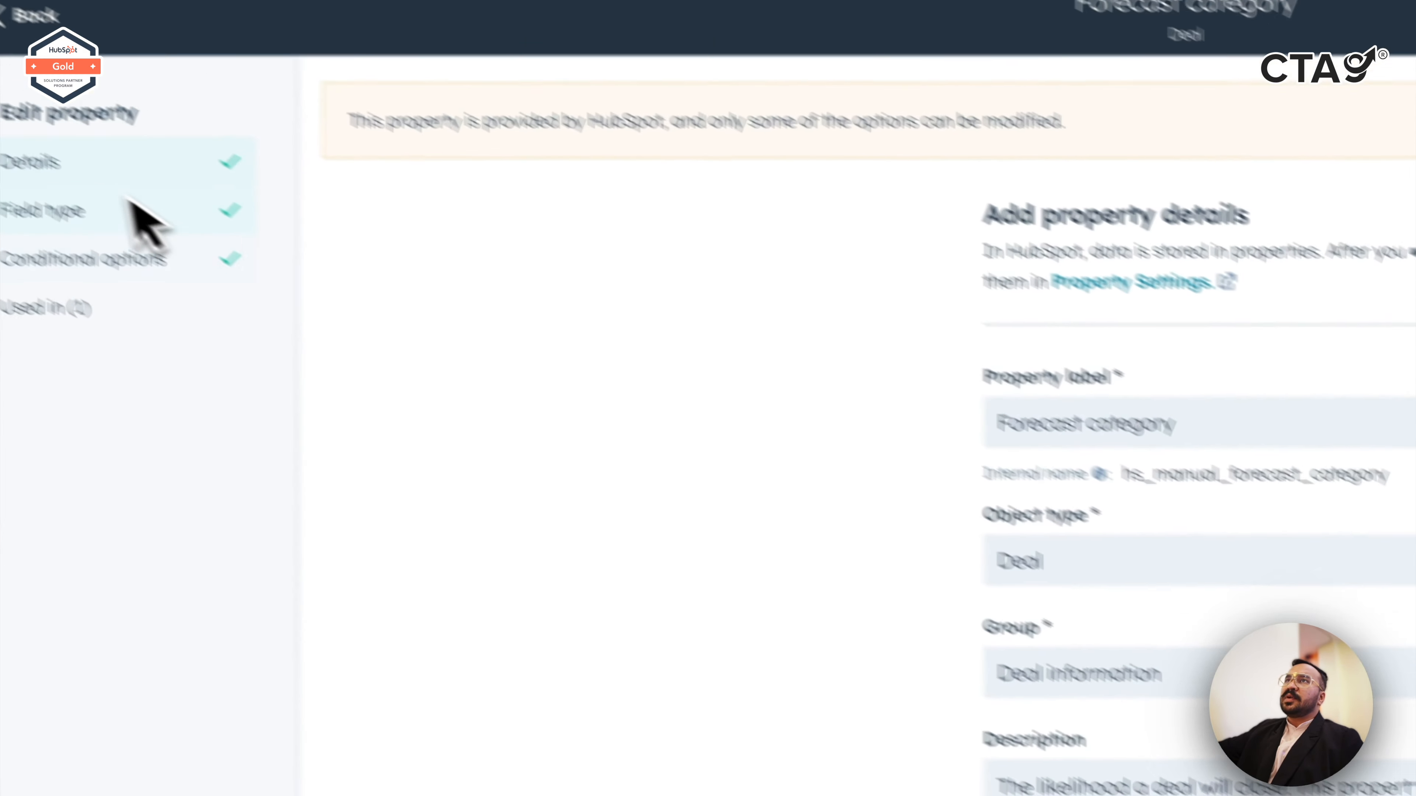
click(134, 209)
scroll(690, 724, down, 3)
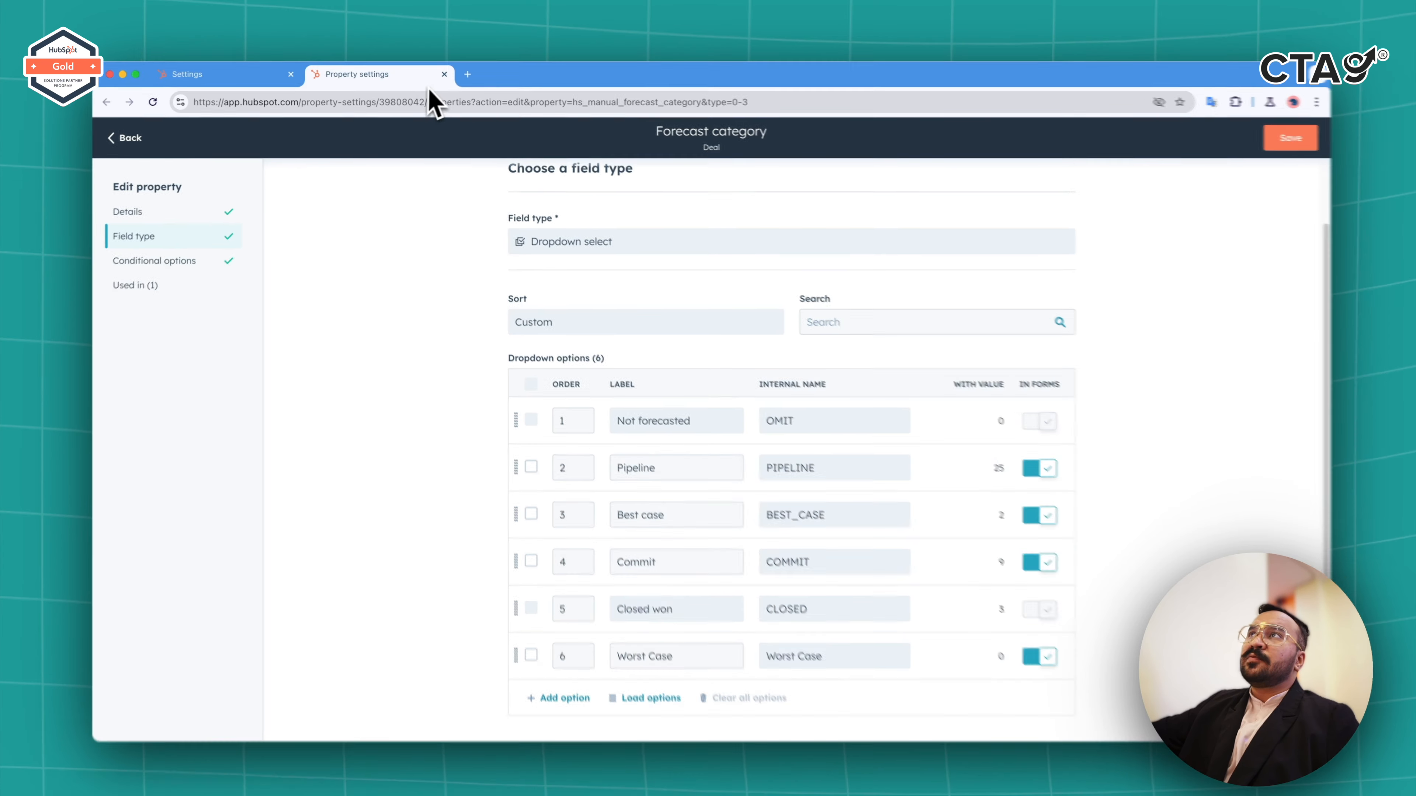
click(443, 74)
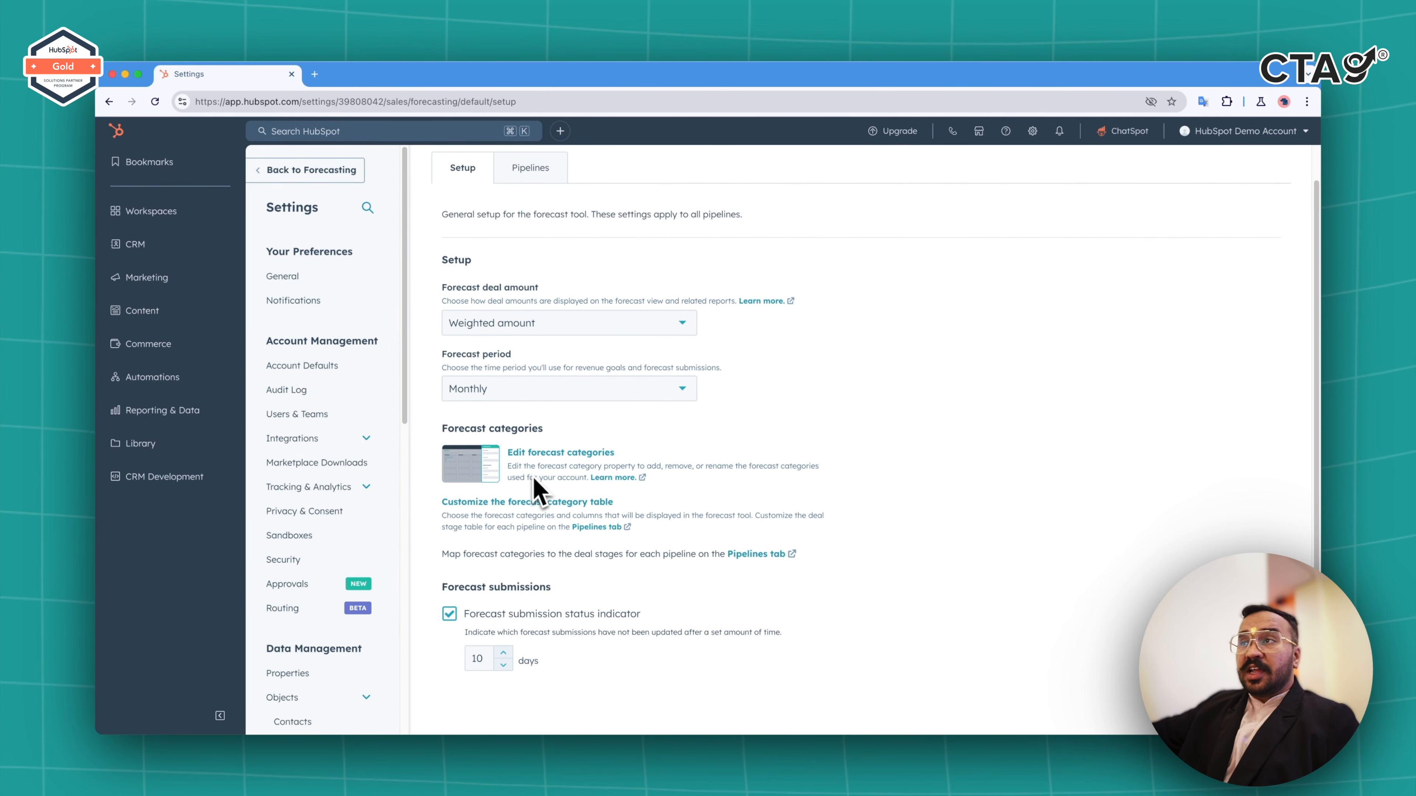
Step: Open the forecast category table for customizing and look through its selectable columns
right_click(497, 502)
key(Escape)
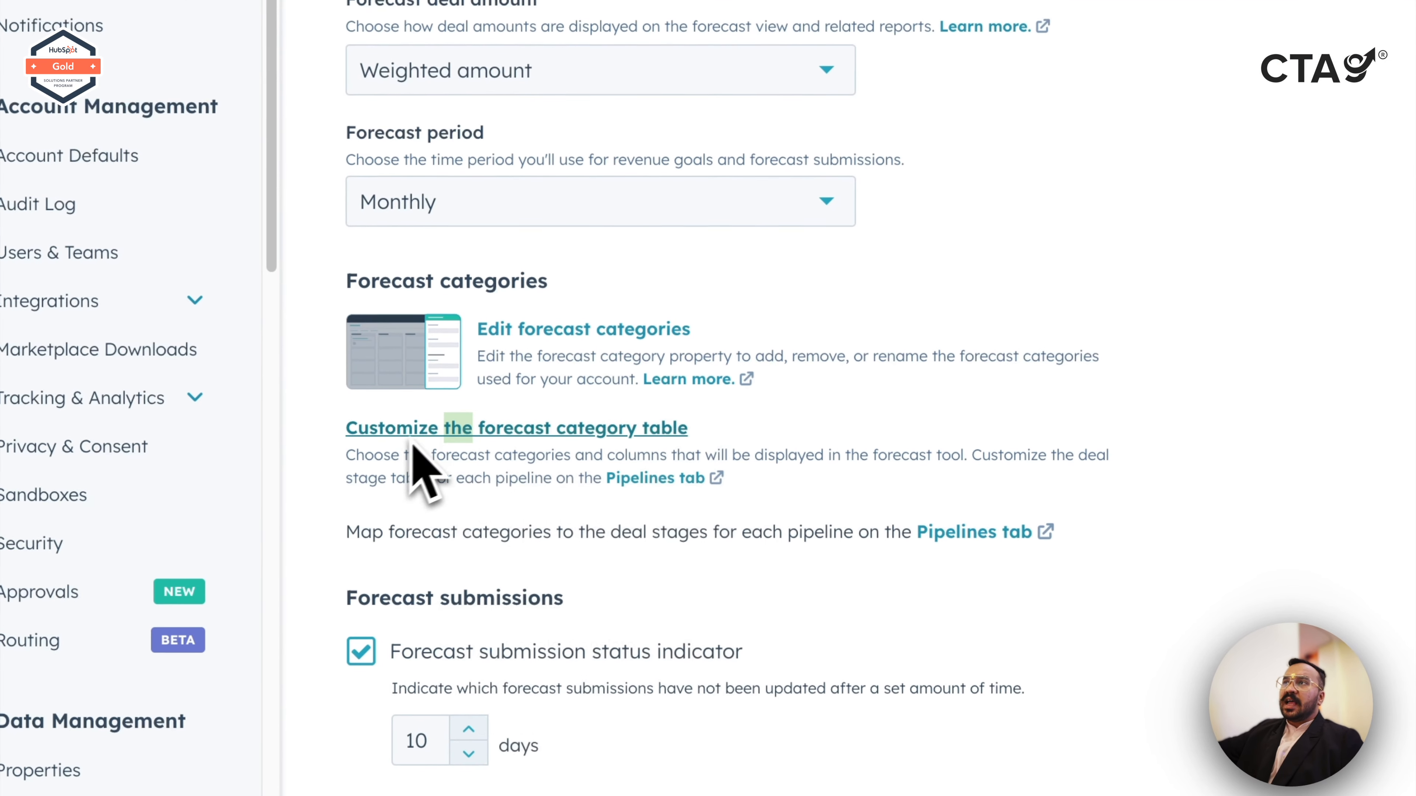
click(429, 431)
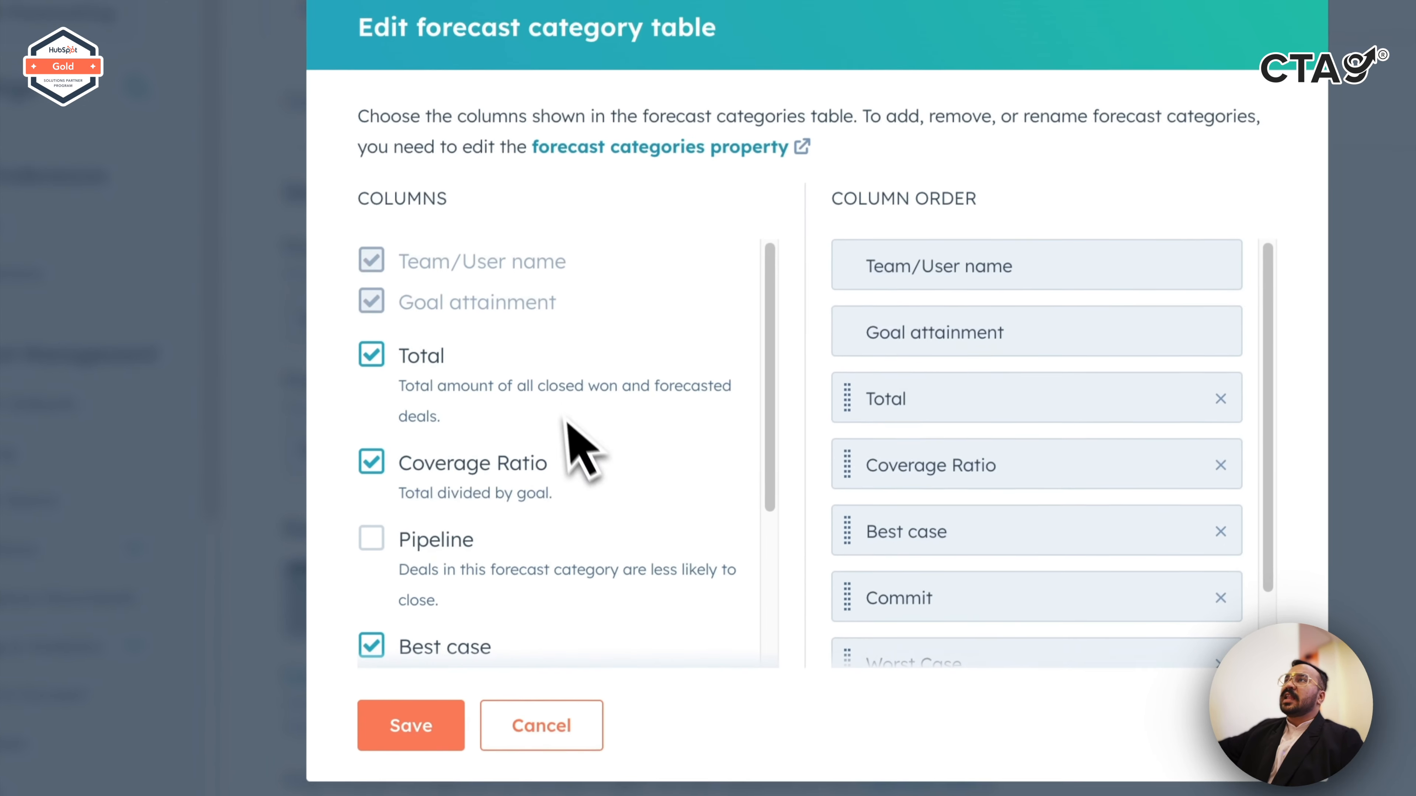
scroll(551, 614, down, 4)
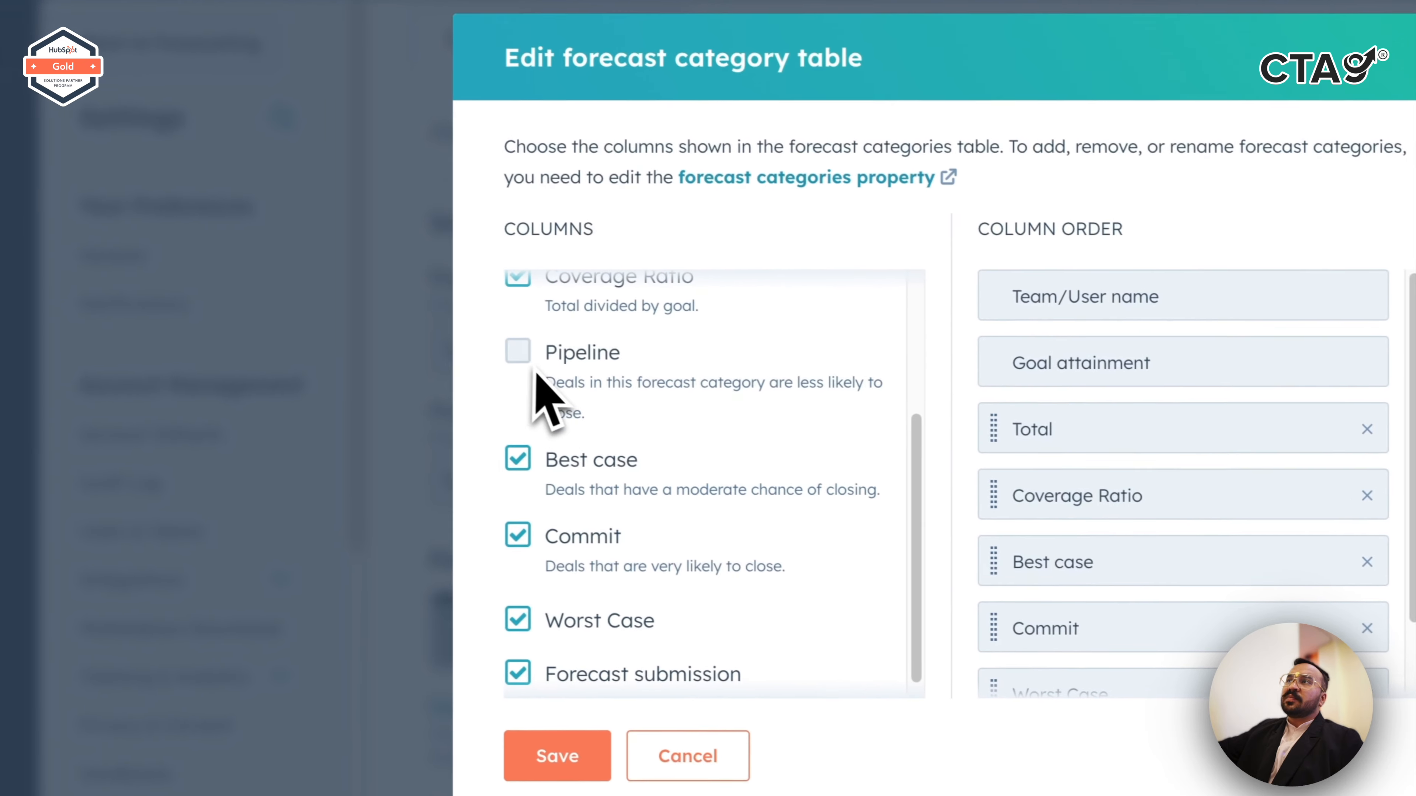
Step: Try switching the Pipeline column on and off in the forecast category table, and review the available columns and their order
click(376, 347)
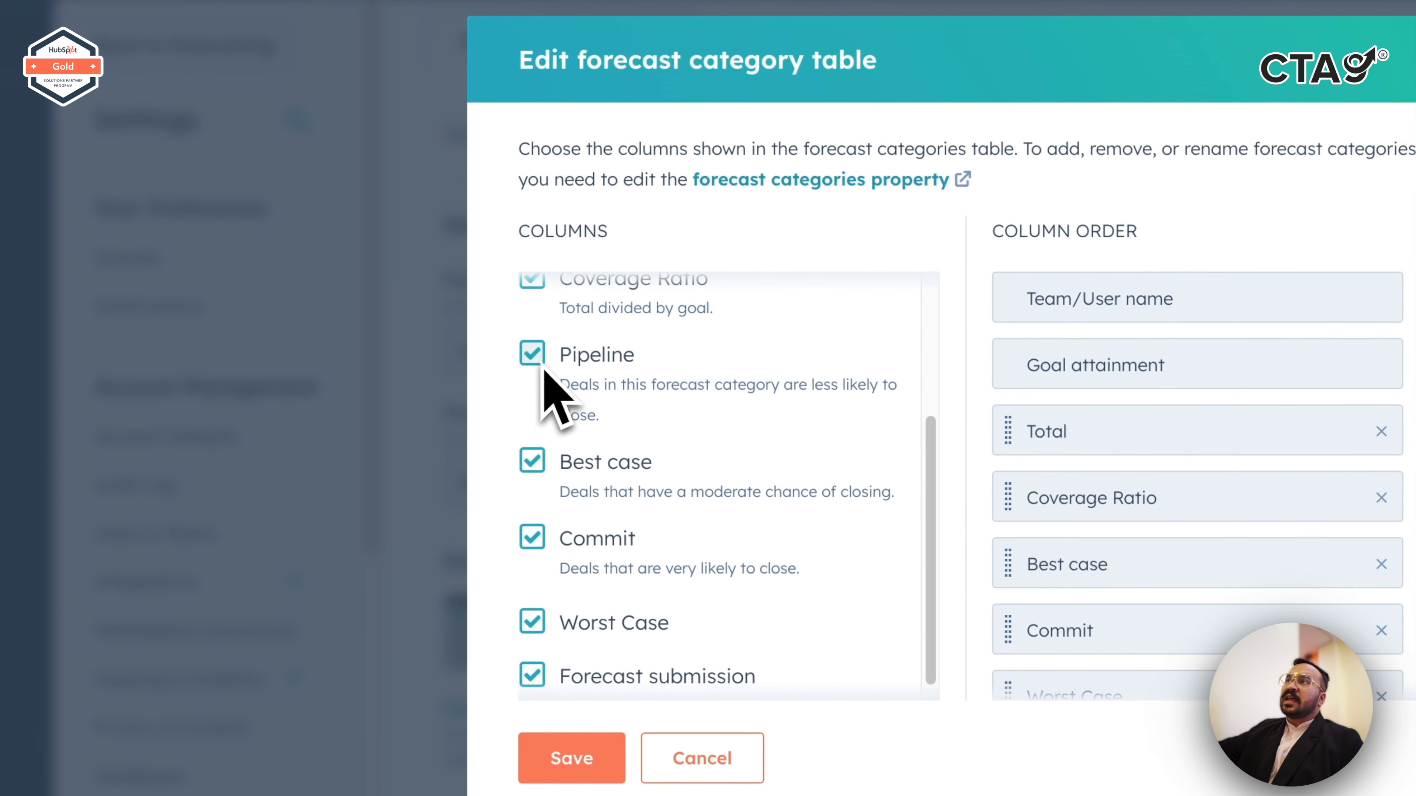
click(542, 368)
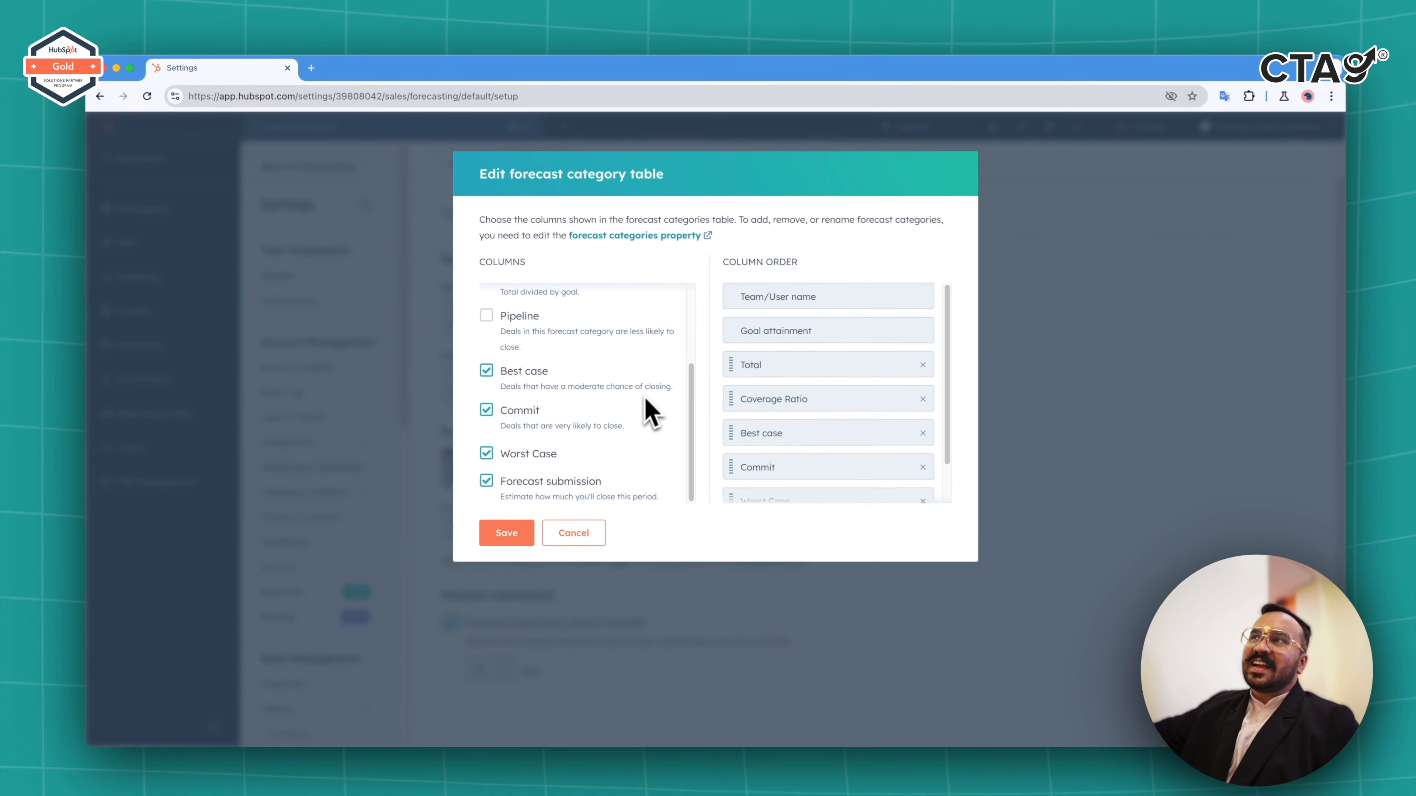
scroll(647, 413, up, 2)
scroll(647, 413, down, 2)
scroll(646, 413, up, 4)
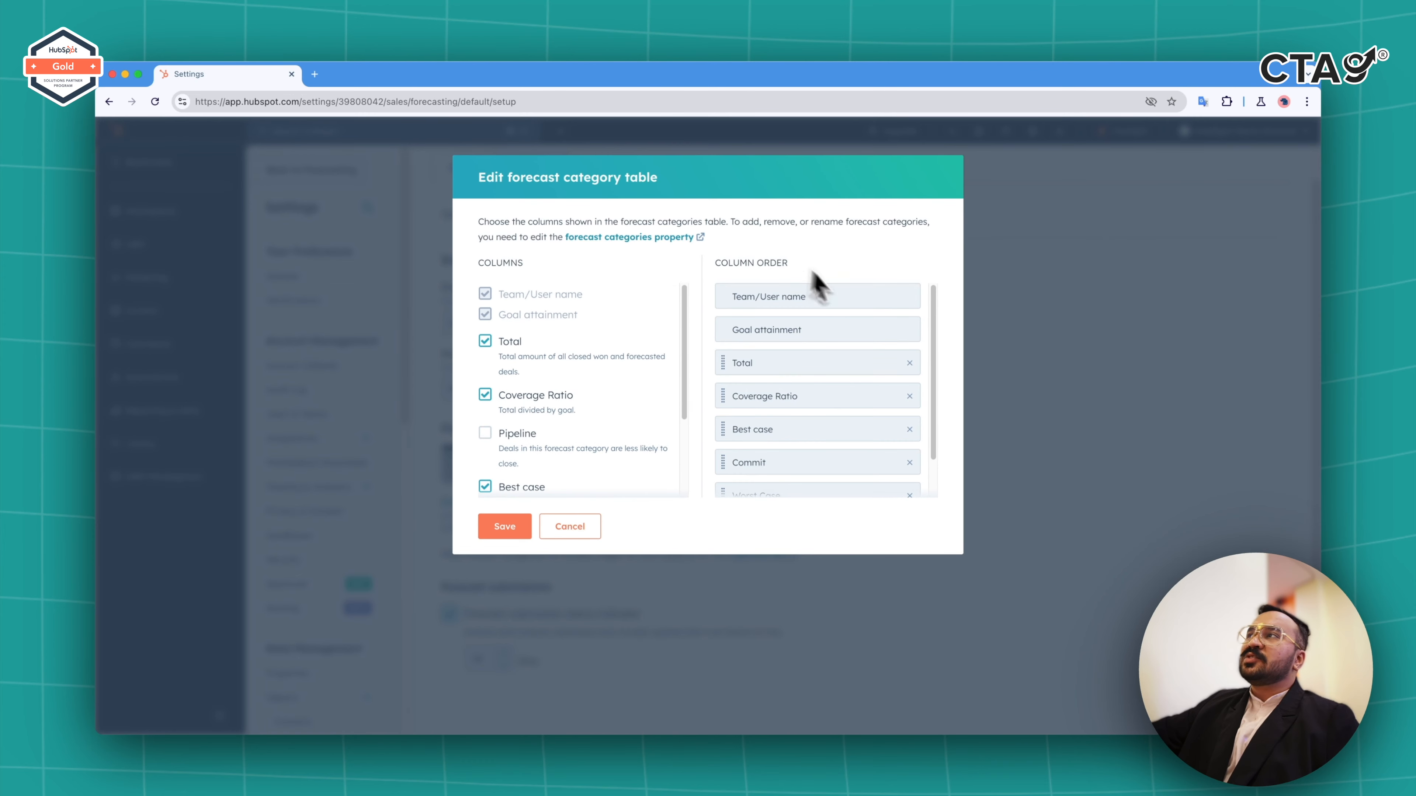
scroll(853, 443, down, 3)
scroll(850, 435, up, 3)
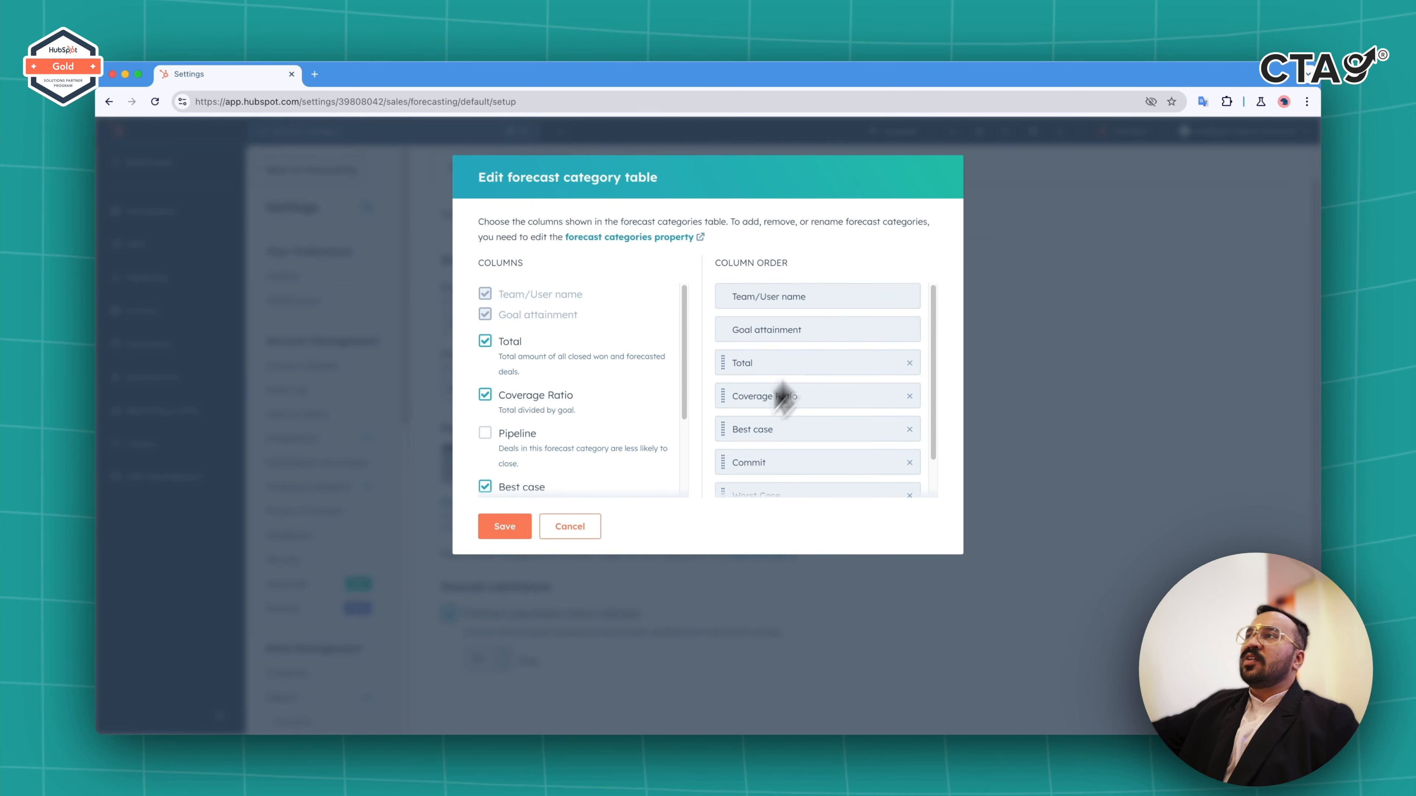
Step: Add the Pipeline column between Coverage Ratio and Best case in the forecast category table and save the table
click(516, 437)
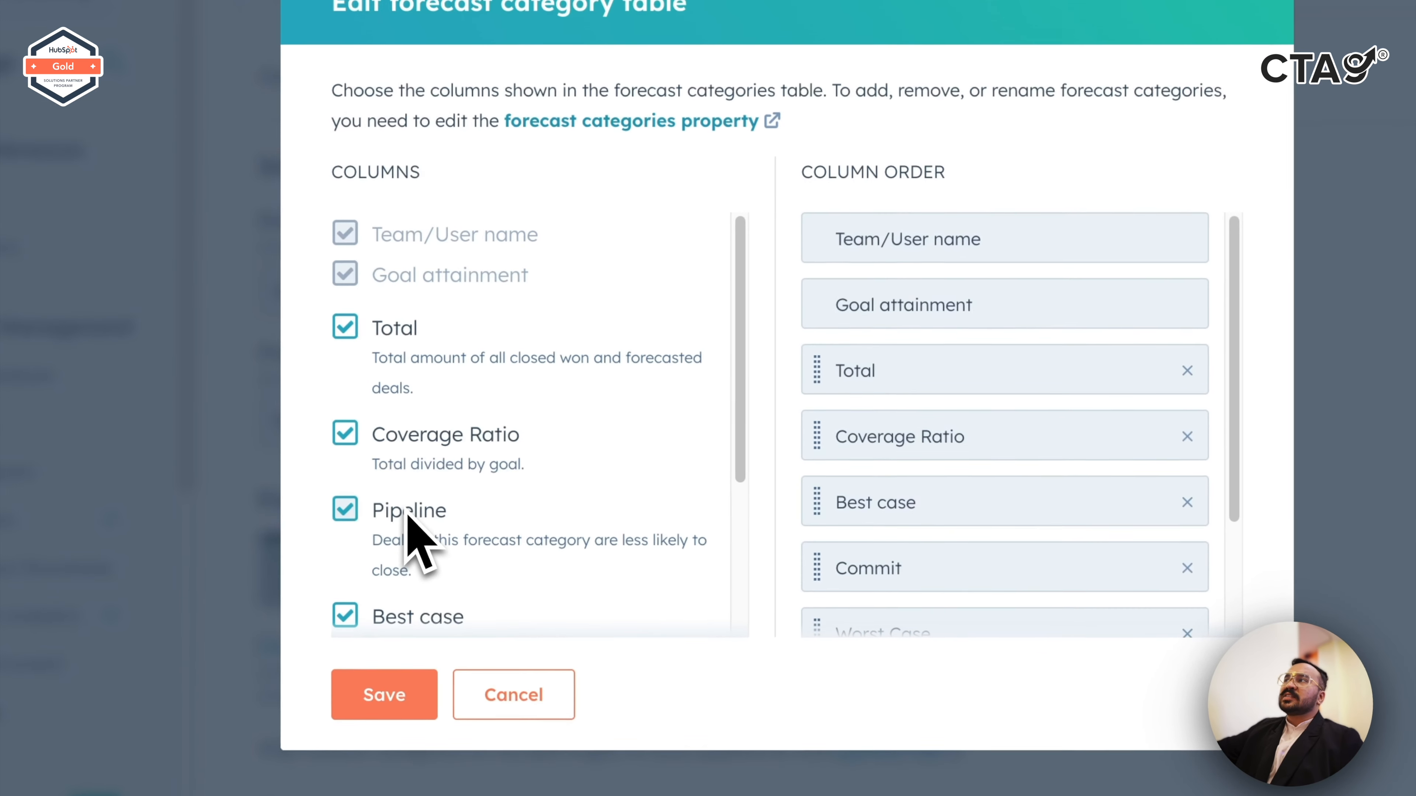
scroll(768, 385, down, 3)
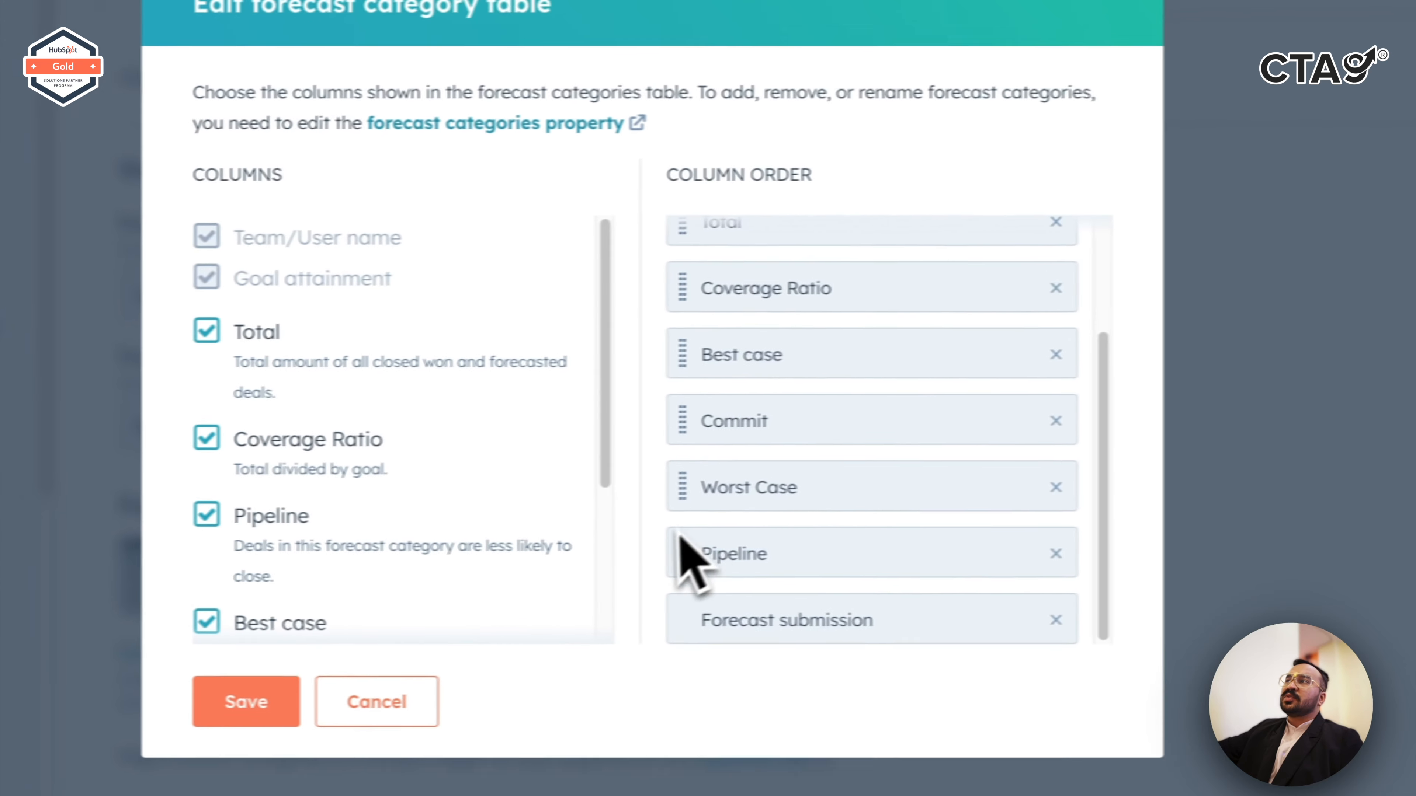
drag(818, 555, 792, 455)
mouse_move(604, 460)
mouse_down()
mouse_move(595, 323)
mouse_move(626, 279)
mouse_move(663, 498)
mouse_move(625, 463)
mouse_up()
drag(622, 458, 668, 442)
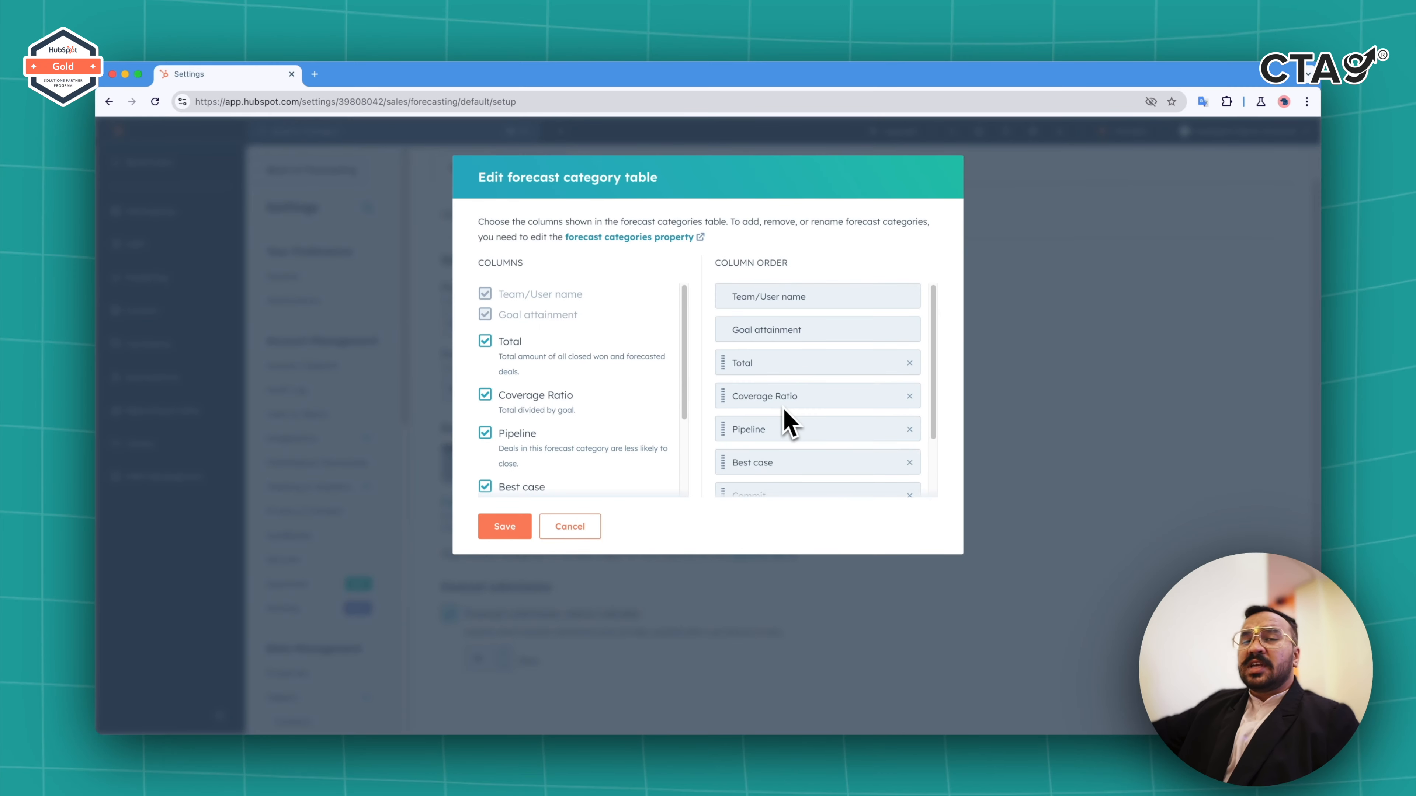
scroll(783, 408, down, 3)
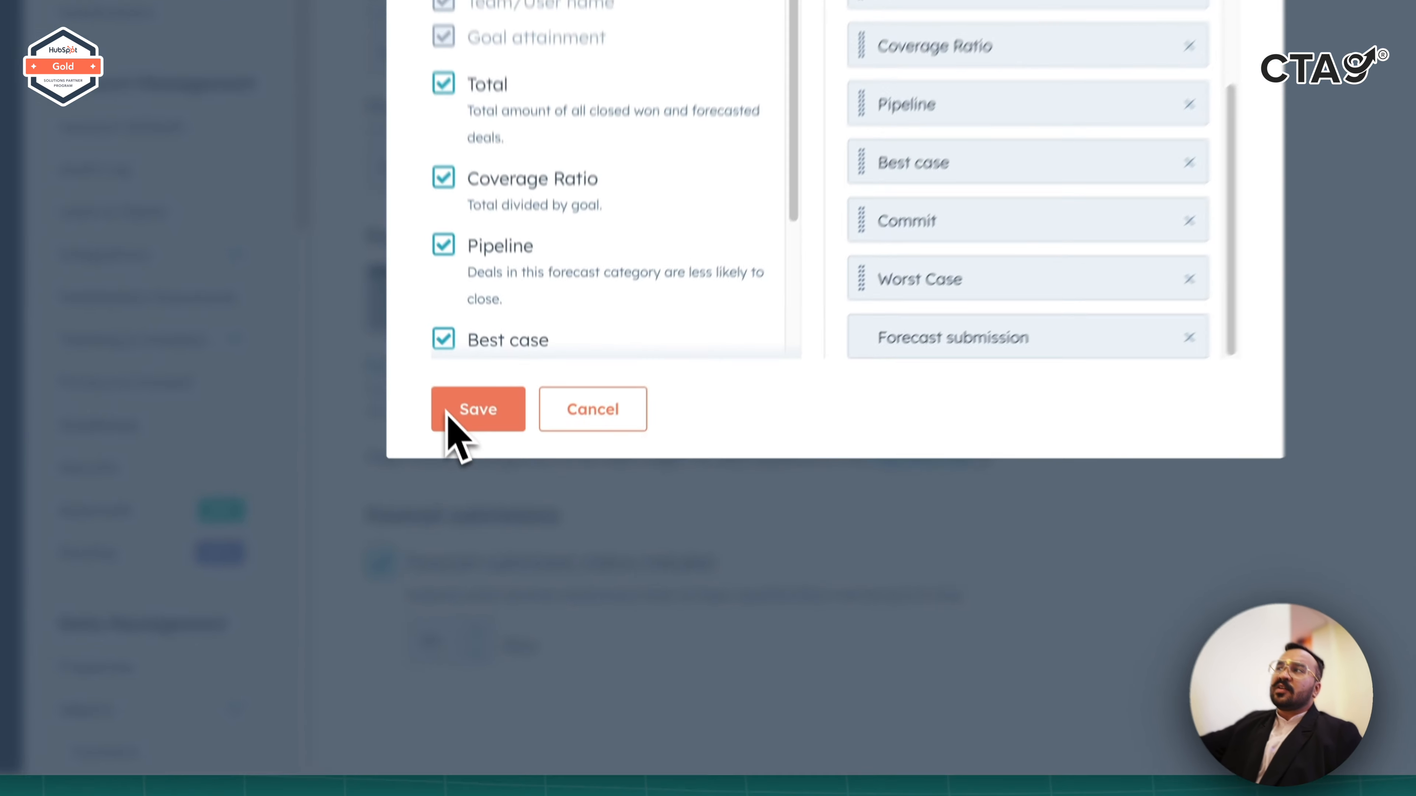
click(496, 529)
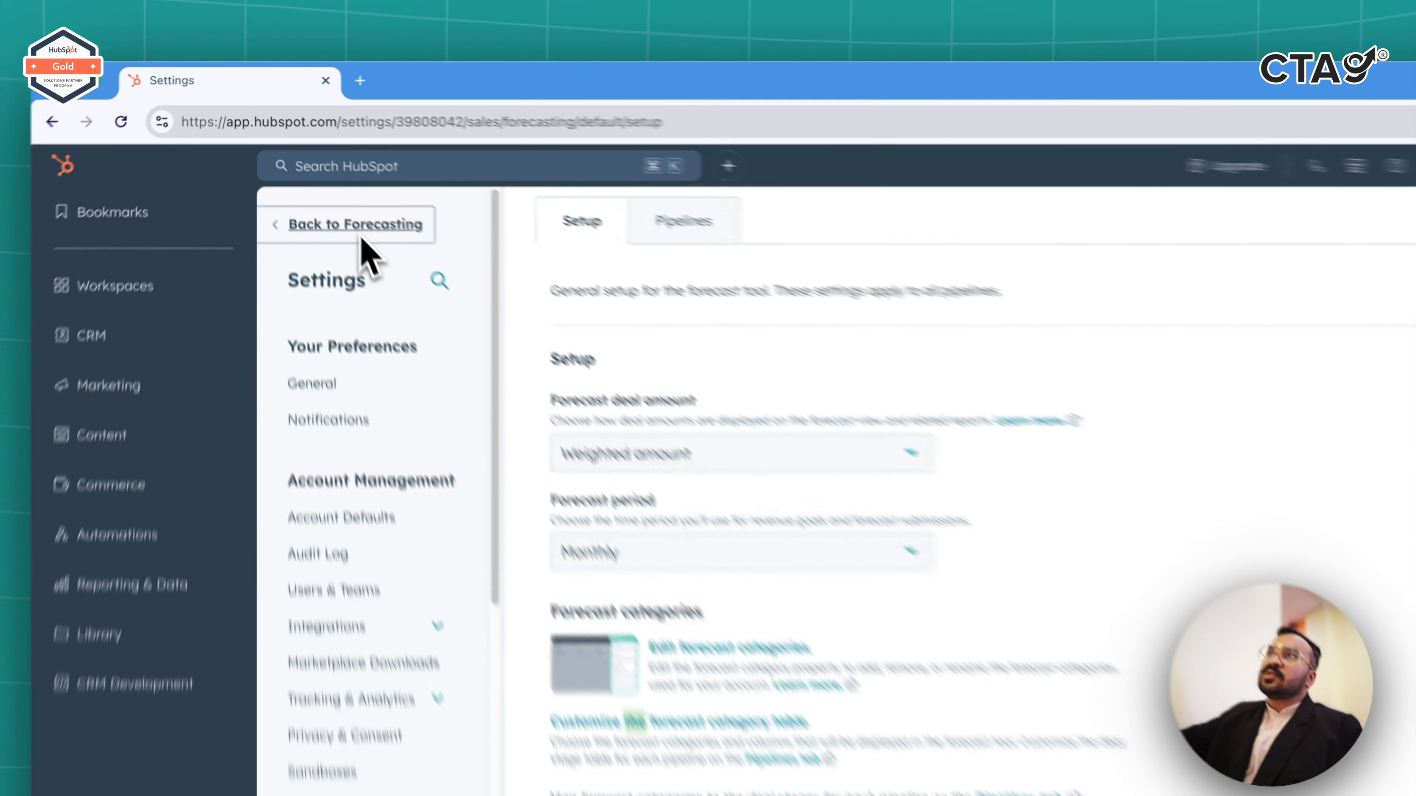
Step: Leave the forecast settings, go to the contacts list and show where a data import is started
click(311, 170)
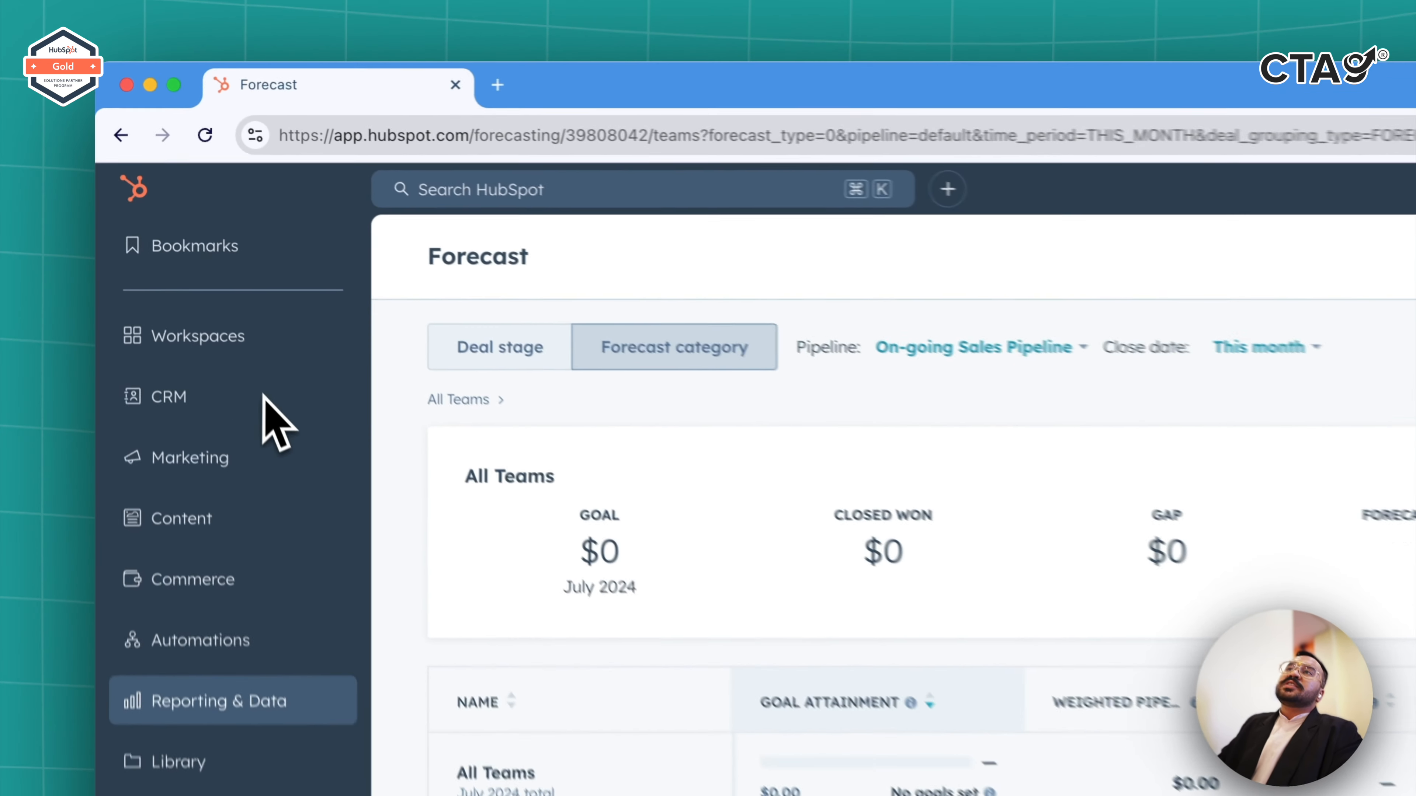
mouse_move(200, 252)
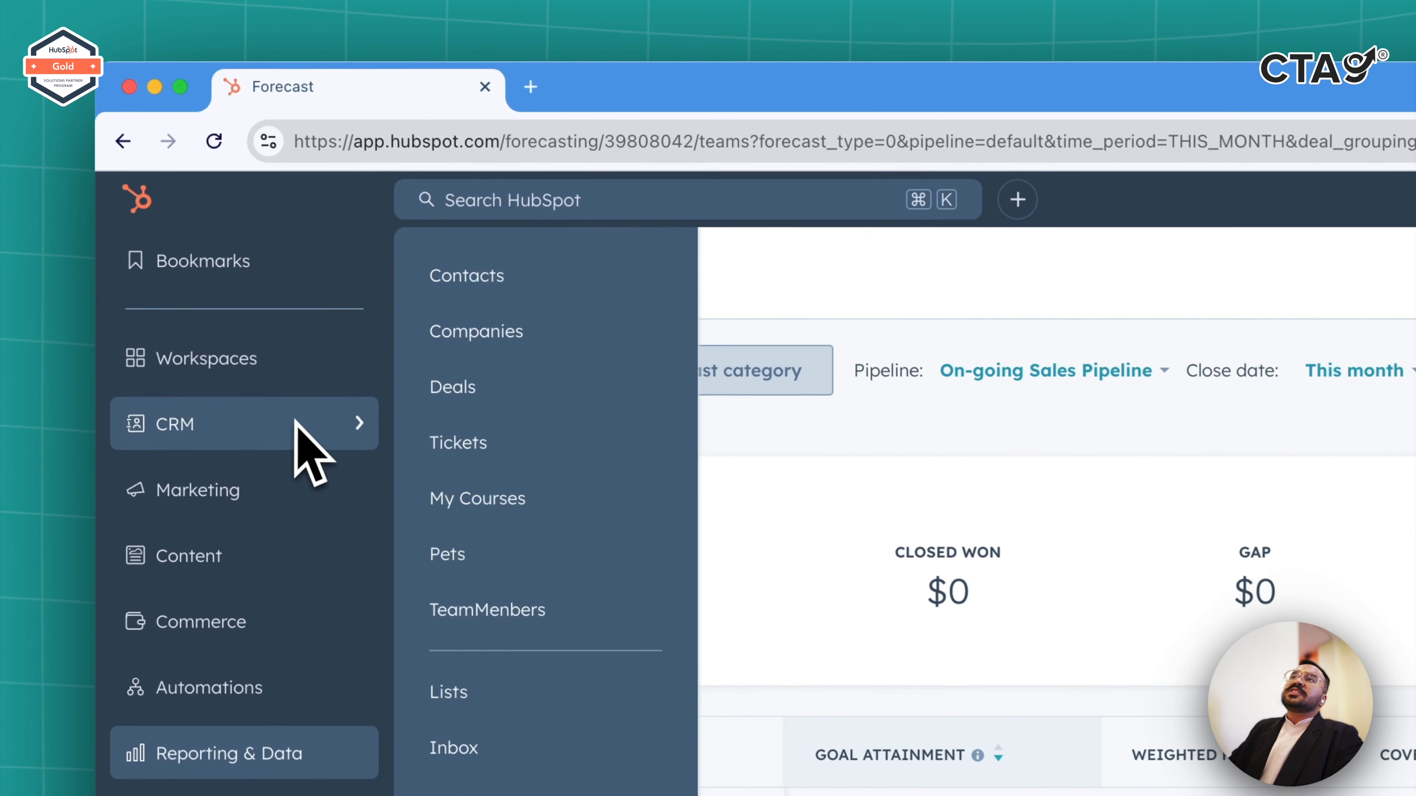
click(473, 285)
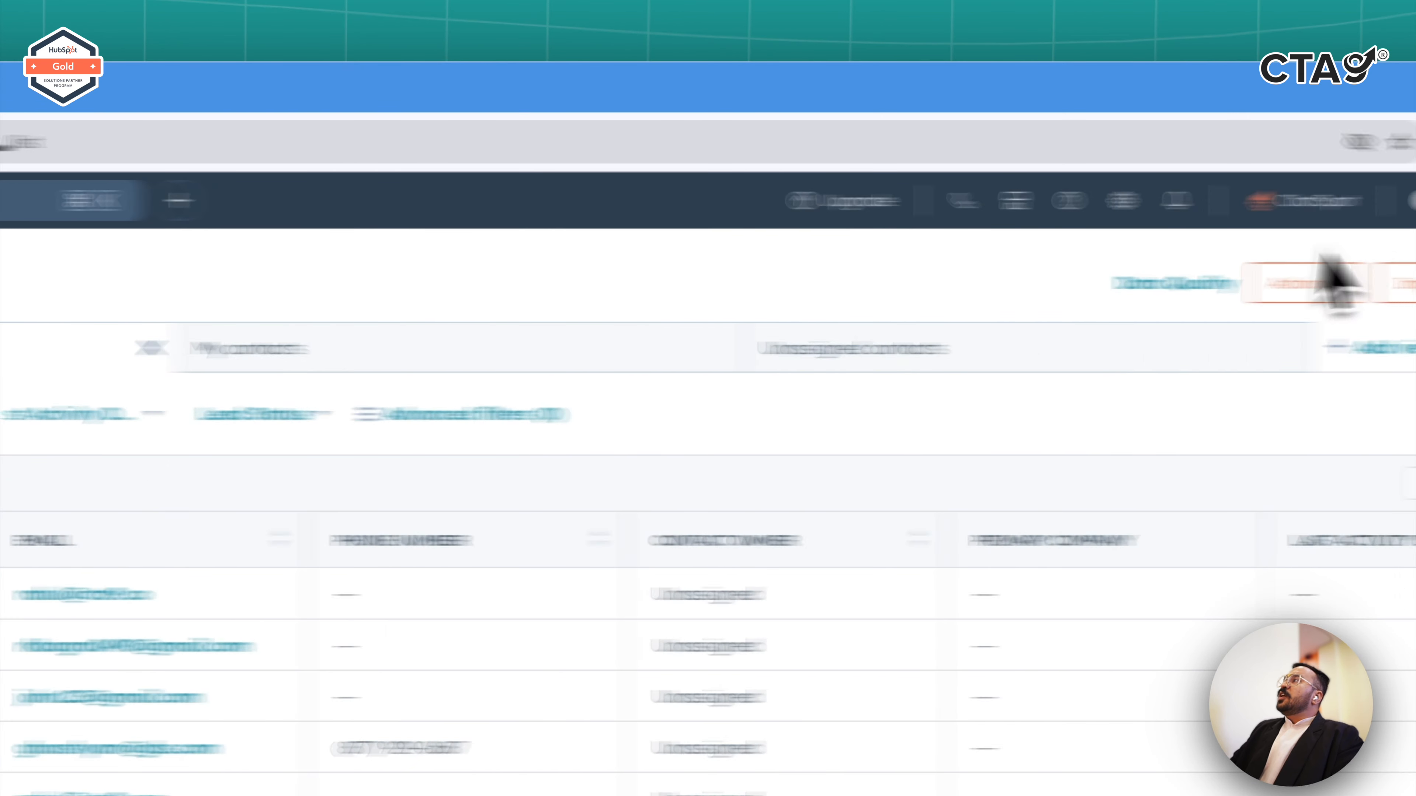
click(1038, 293)
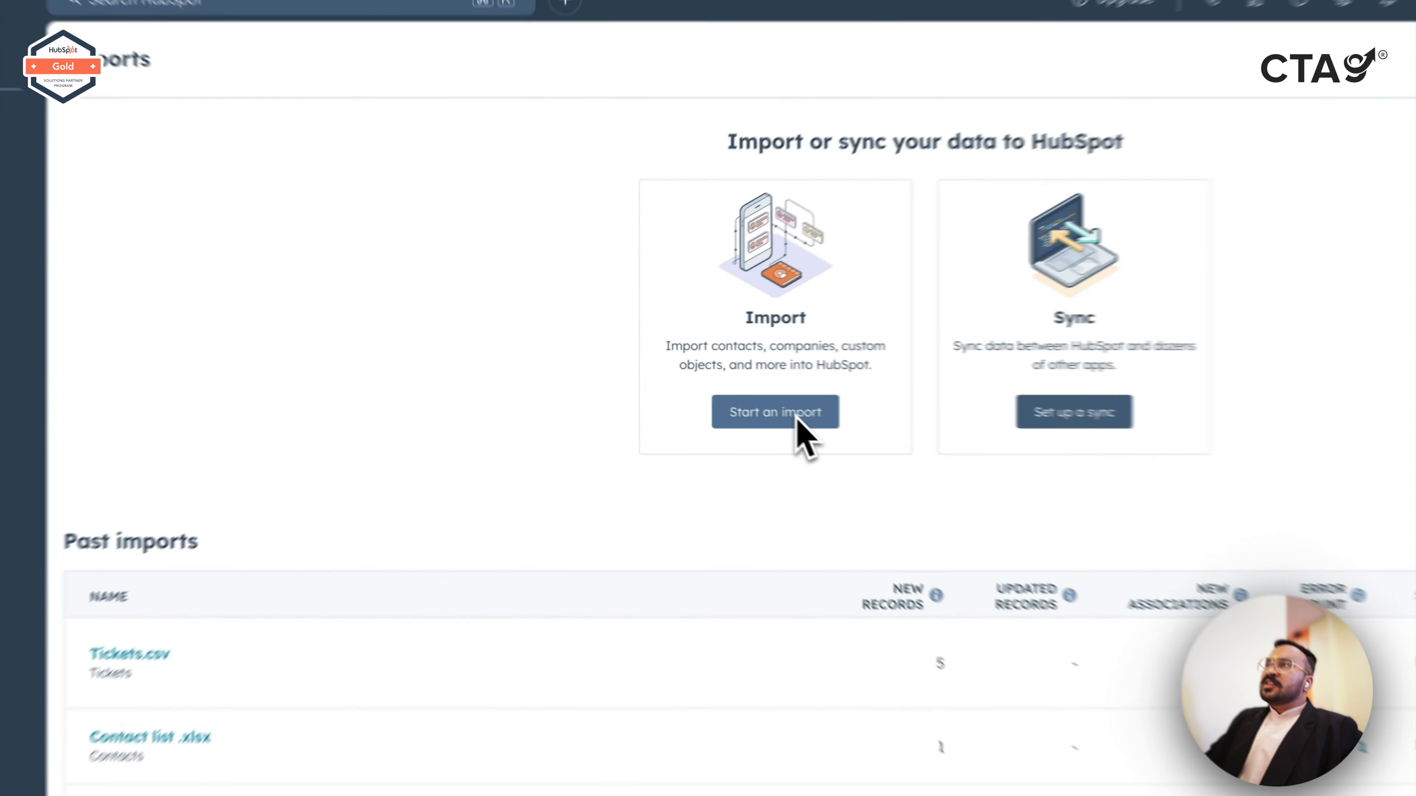
click(701, 385)
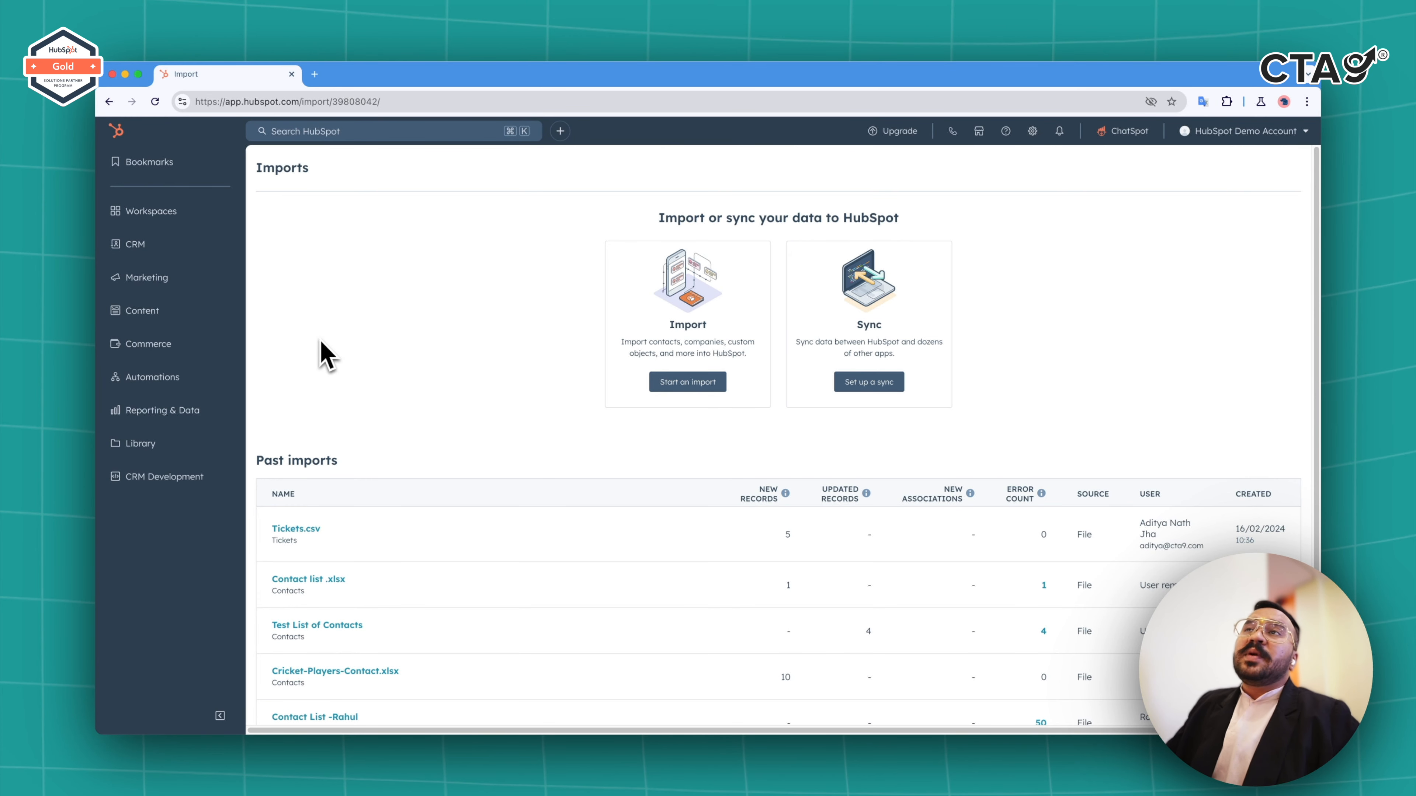
Step: Open the My Amazing Deal record from the list of deals
mouse_move(232, 245)
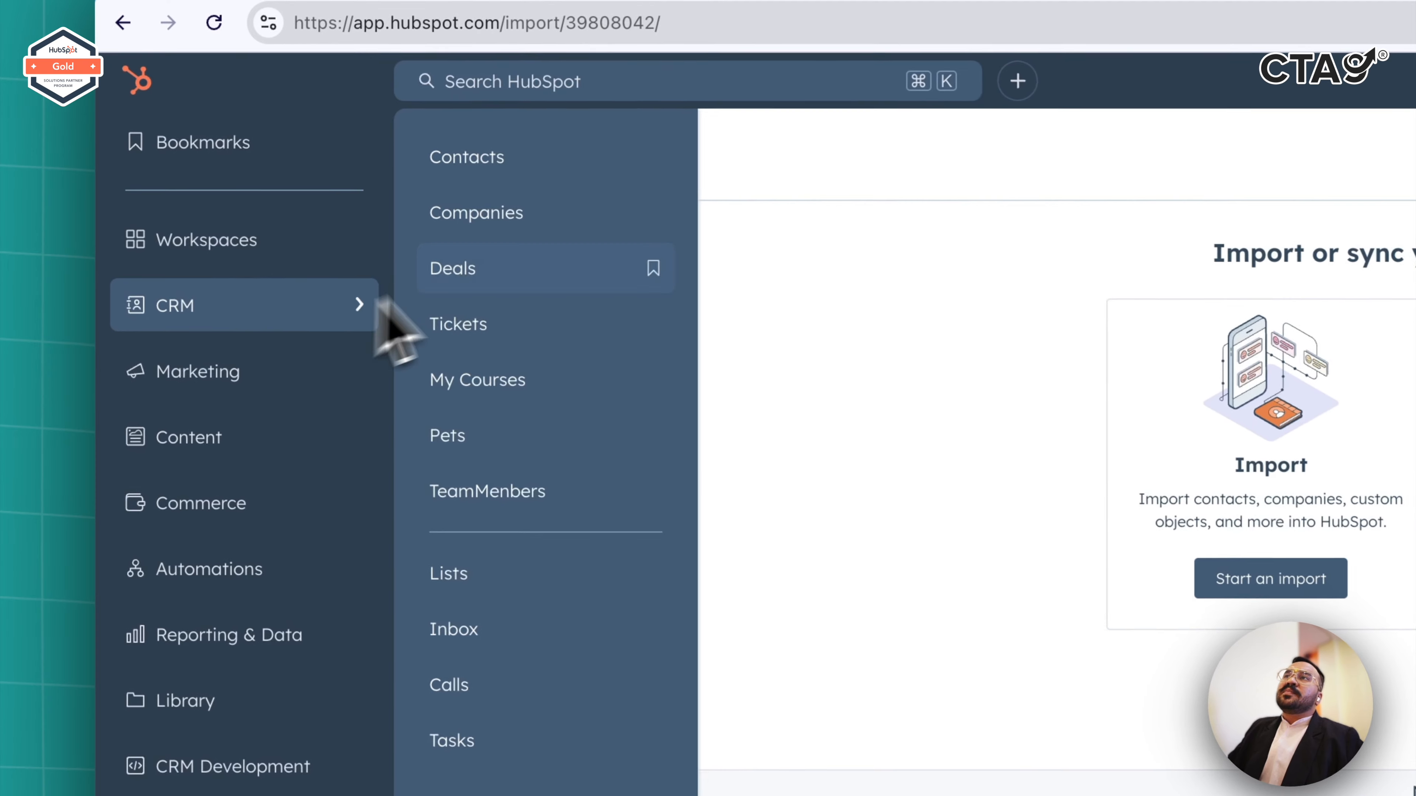
click(467, 271)
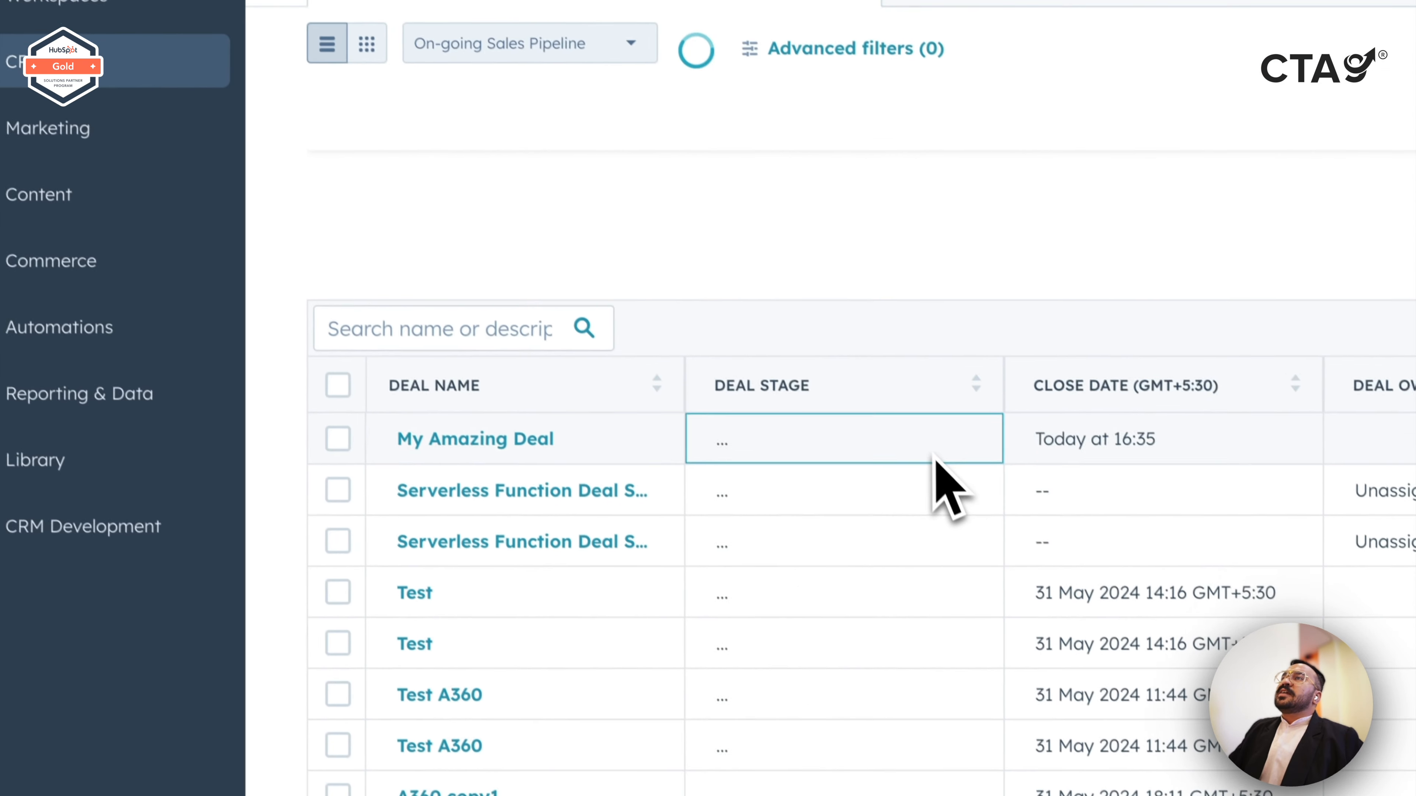
click(502, 441)
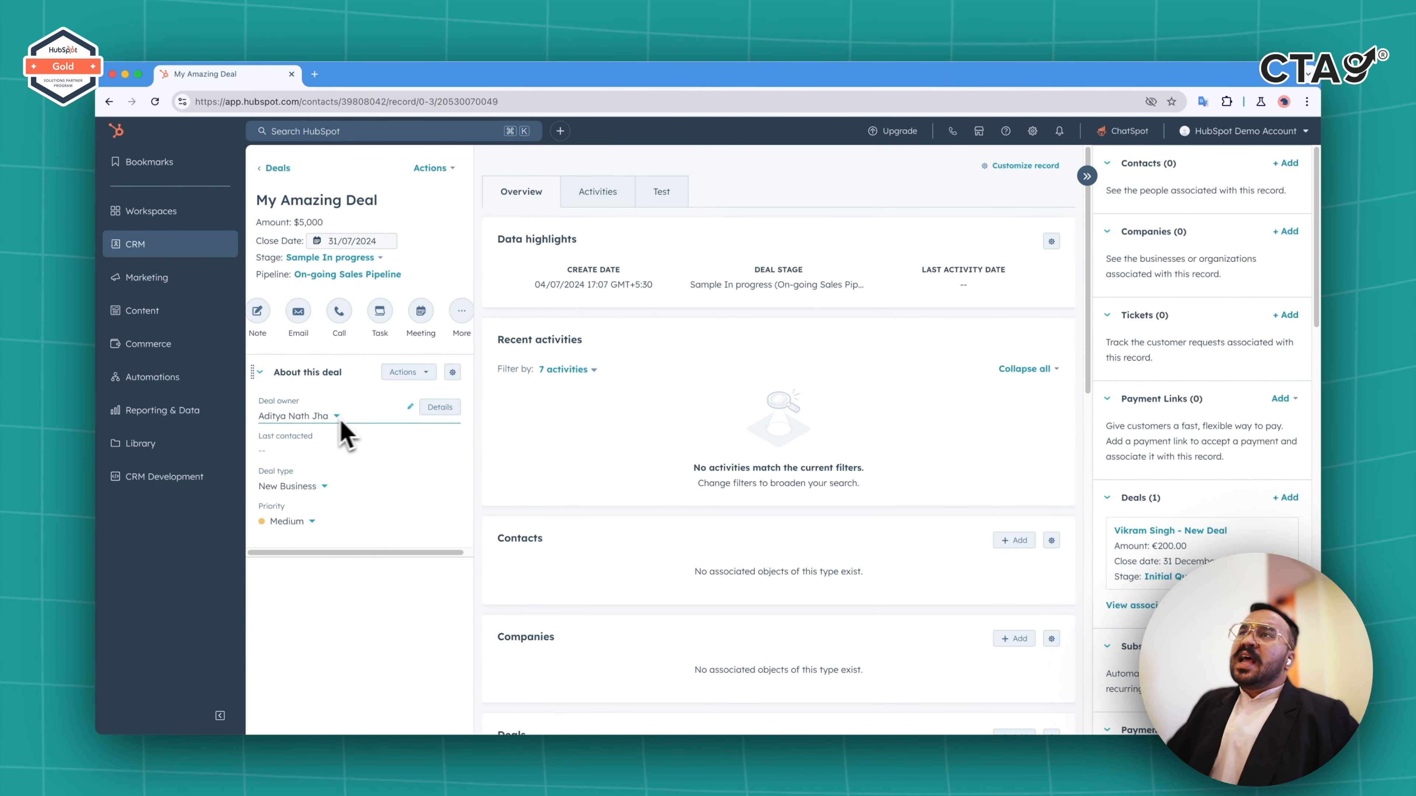
Step: Assign a different user as the deal owner of My Amazing Deal and save the change
click(413, 414)
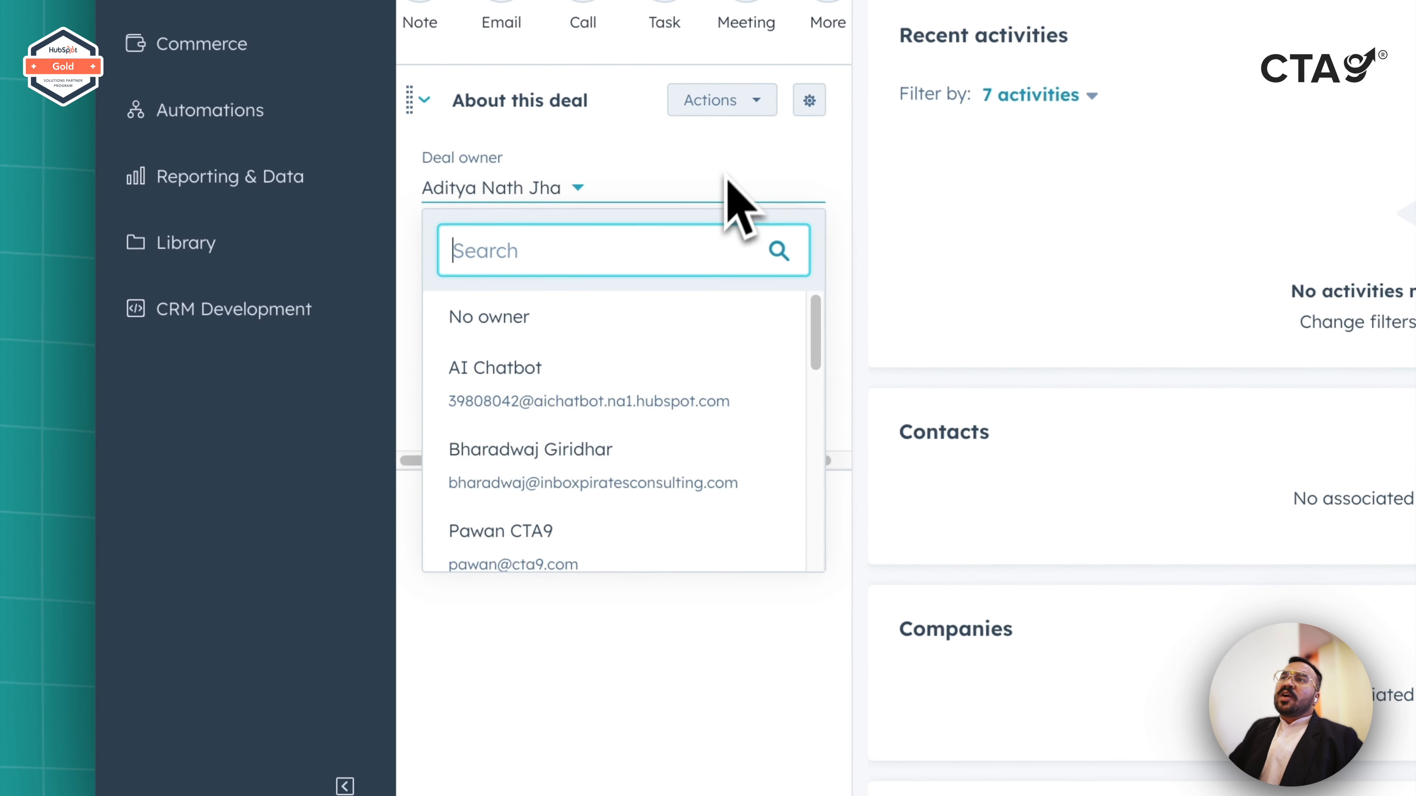
scroll(679, 452, down, 3)
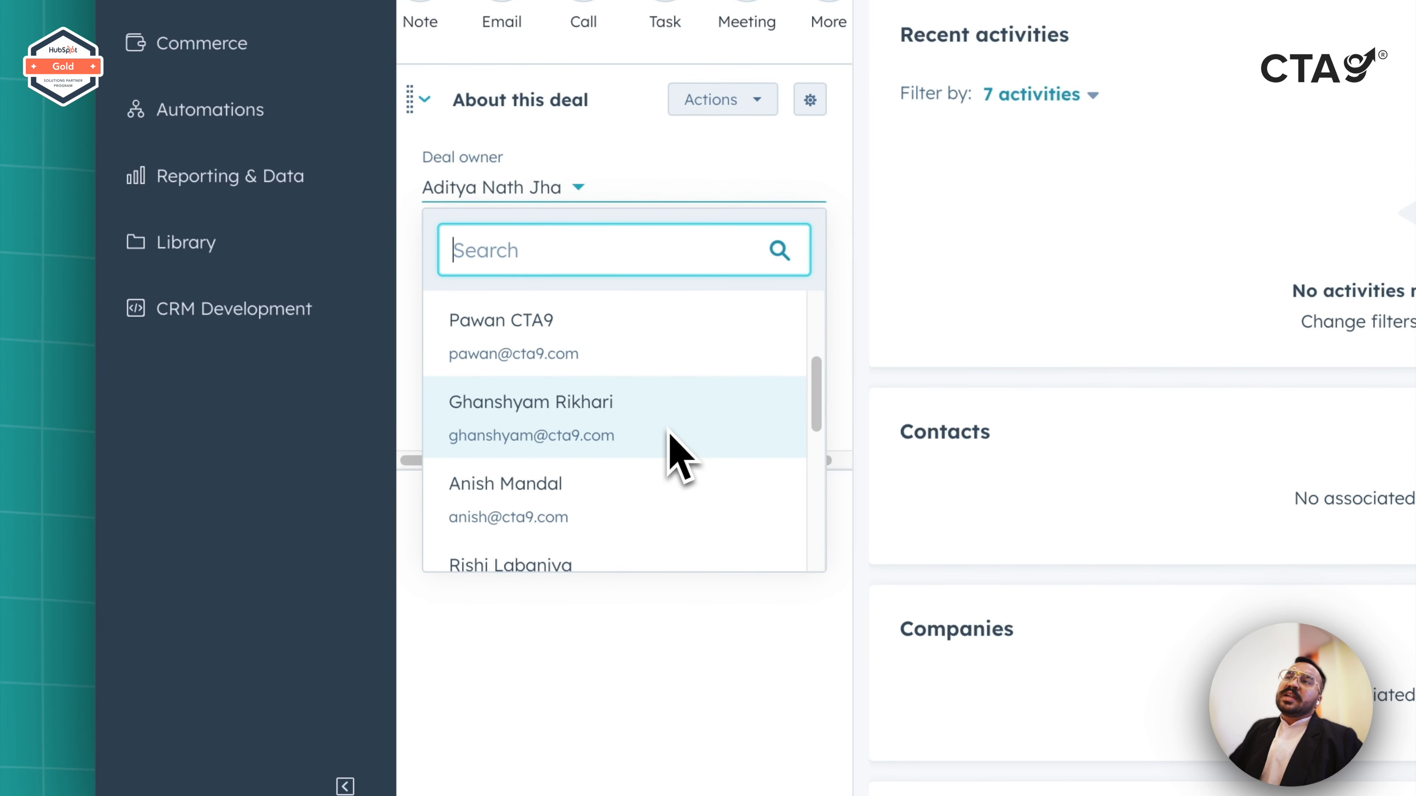
click(670, 440)
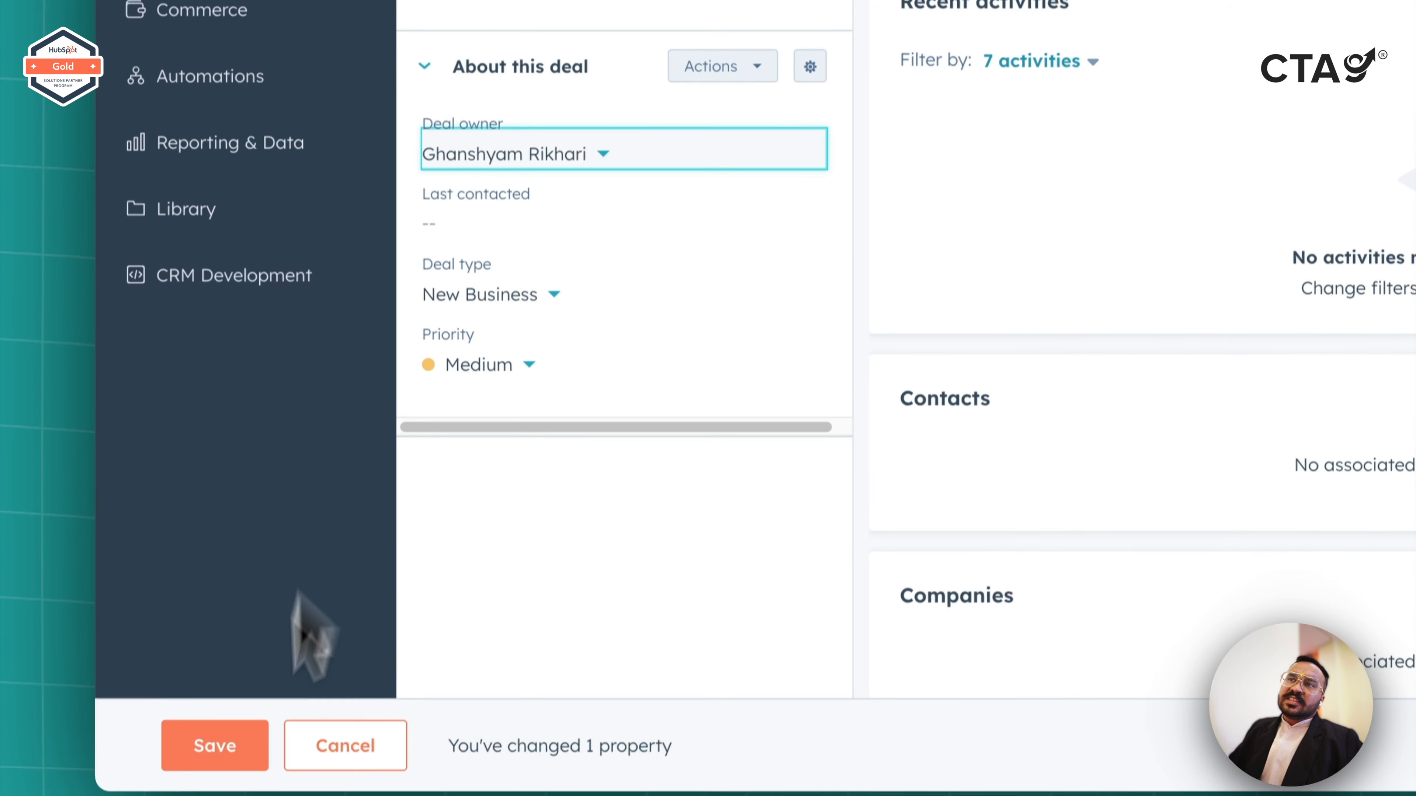
click(244, 715)
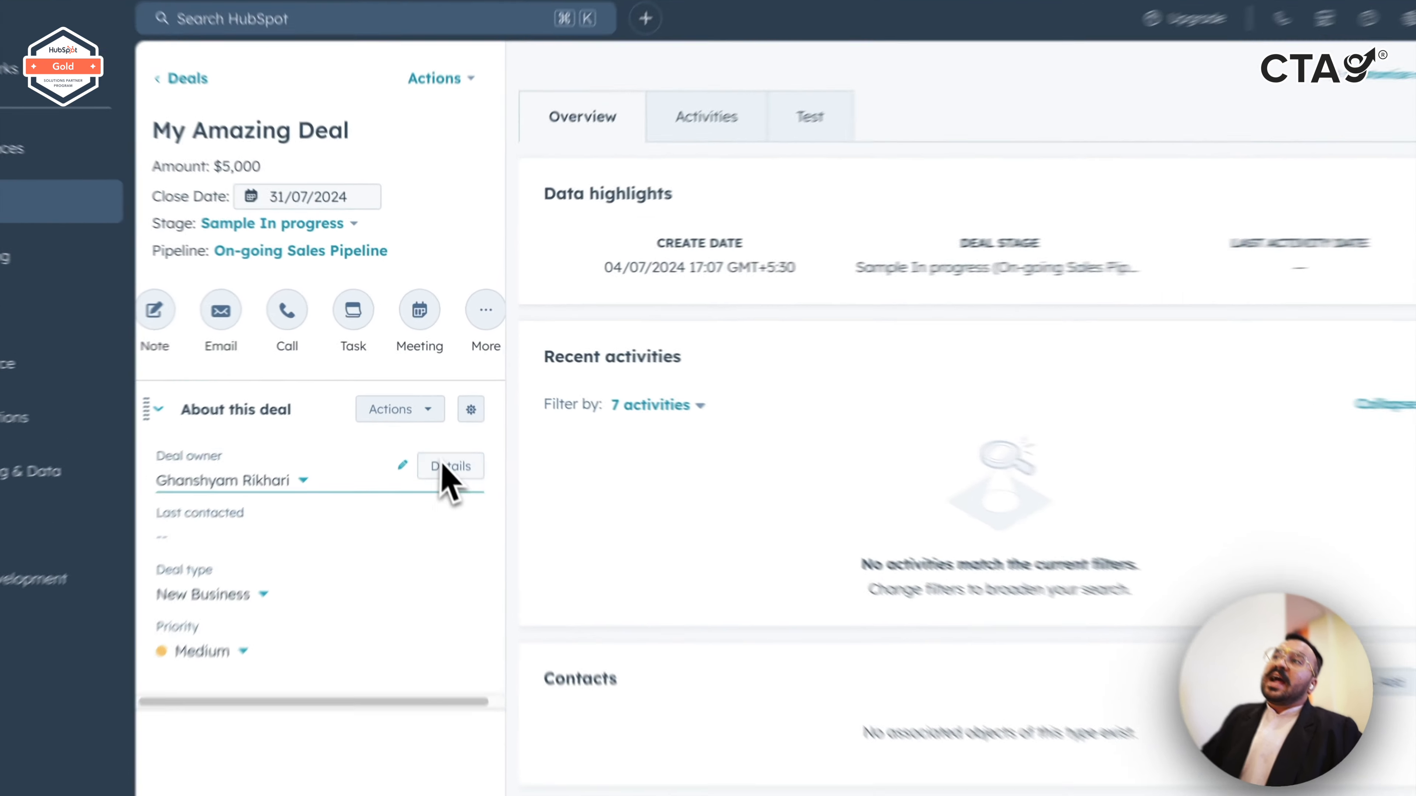
click(440, 407)
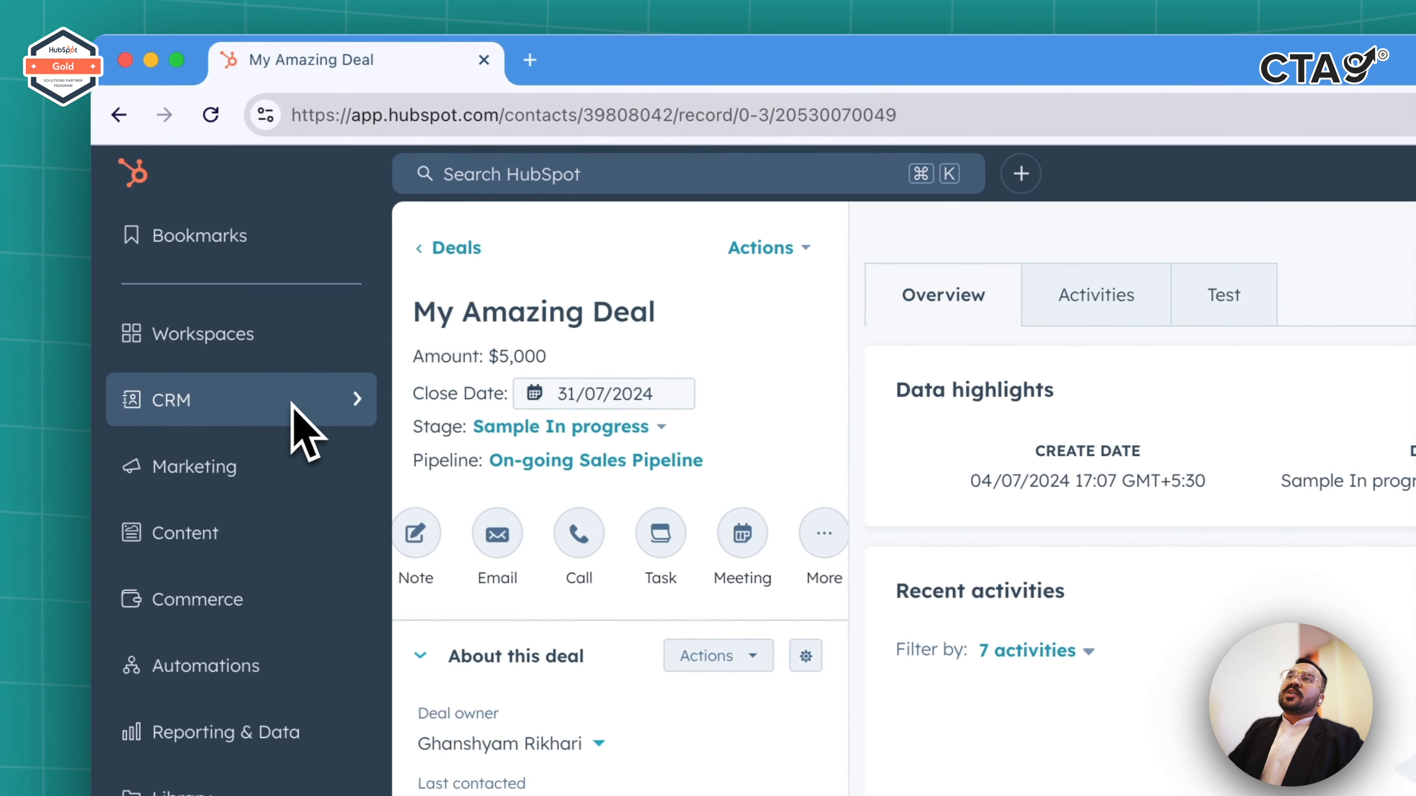
Step: Open the contact properties settings from the contacts list and start creating a new property
click(293, 406)
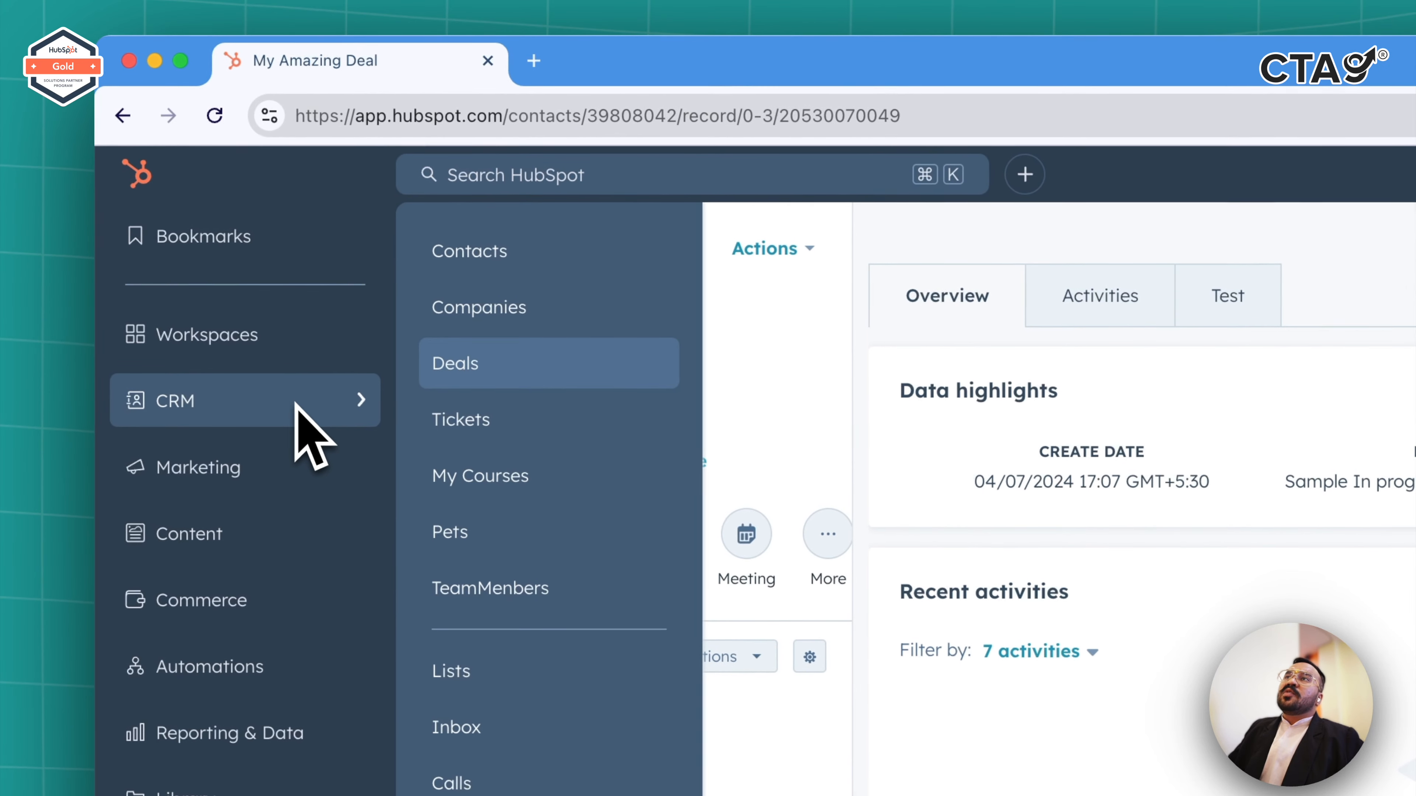
click(469, 258)
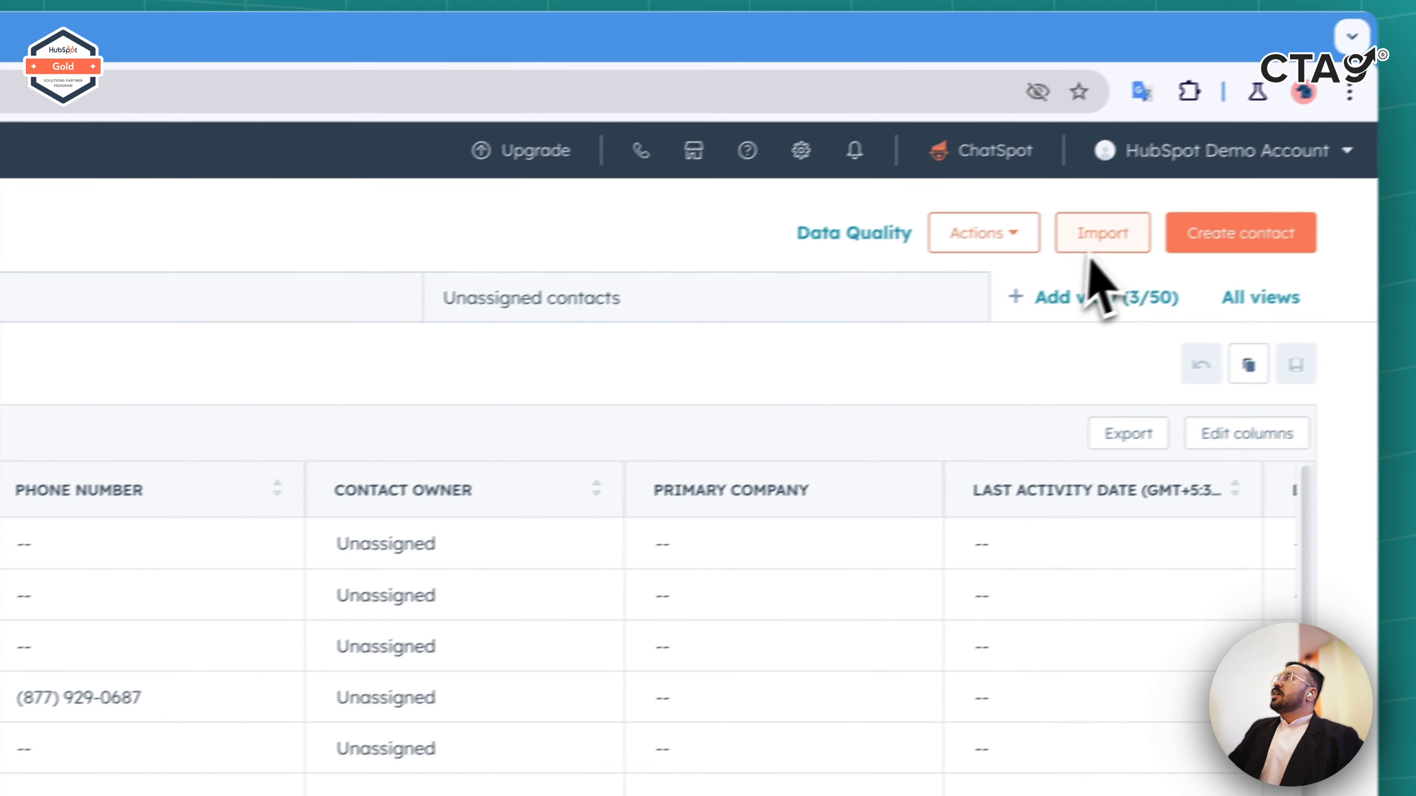
click(951, 242)
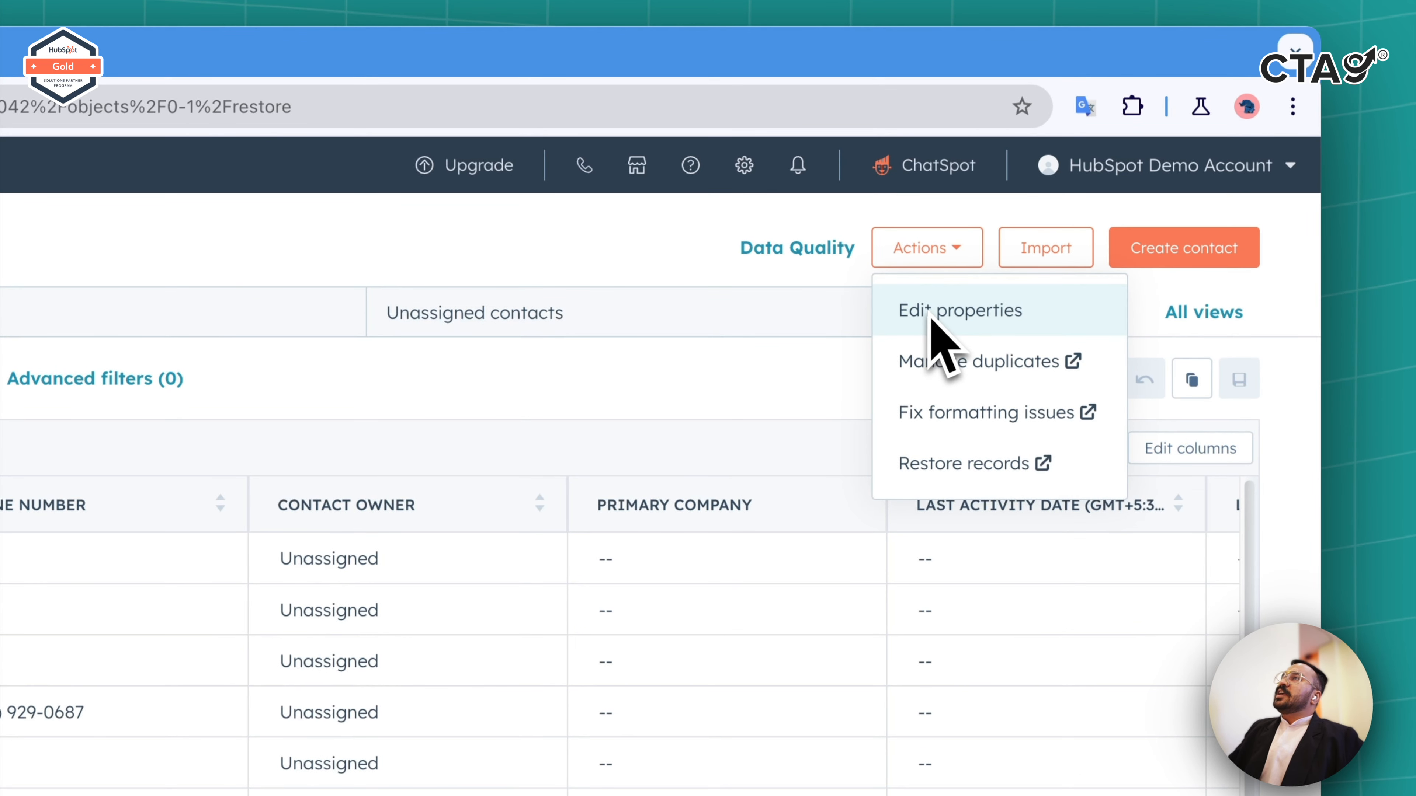
click(942, 335)
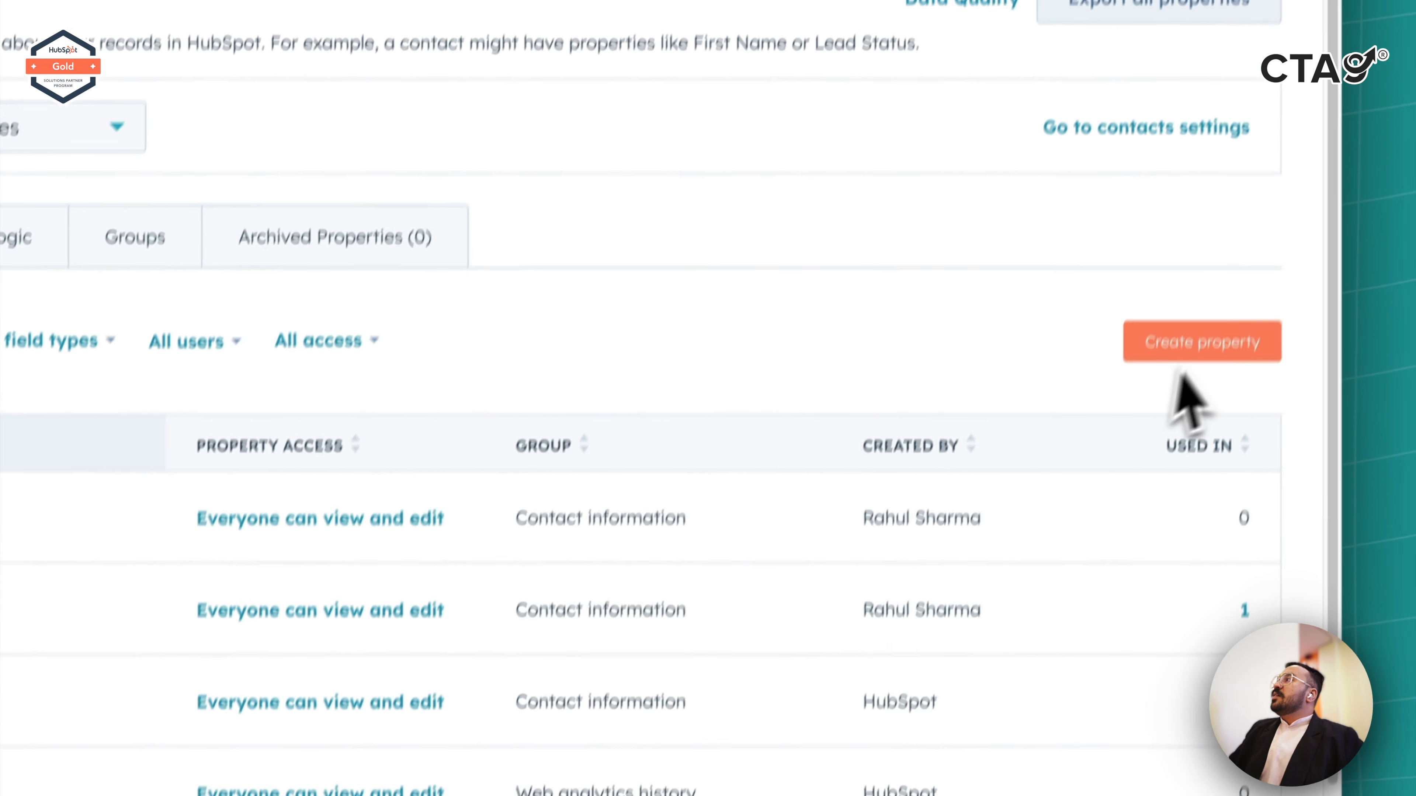
click(1187, 594)
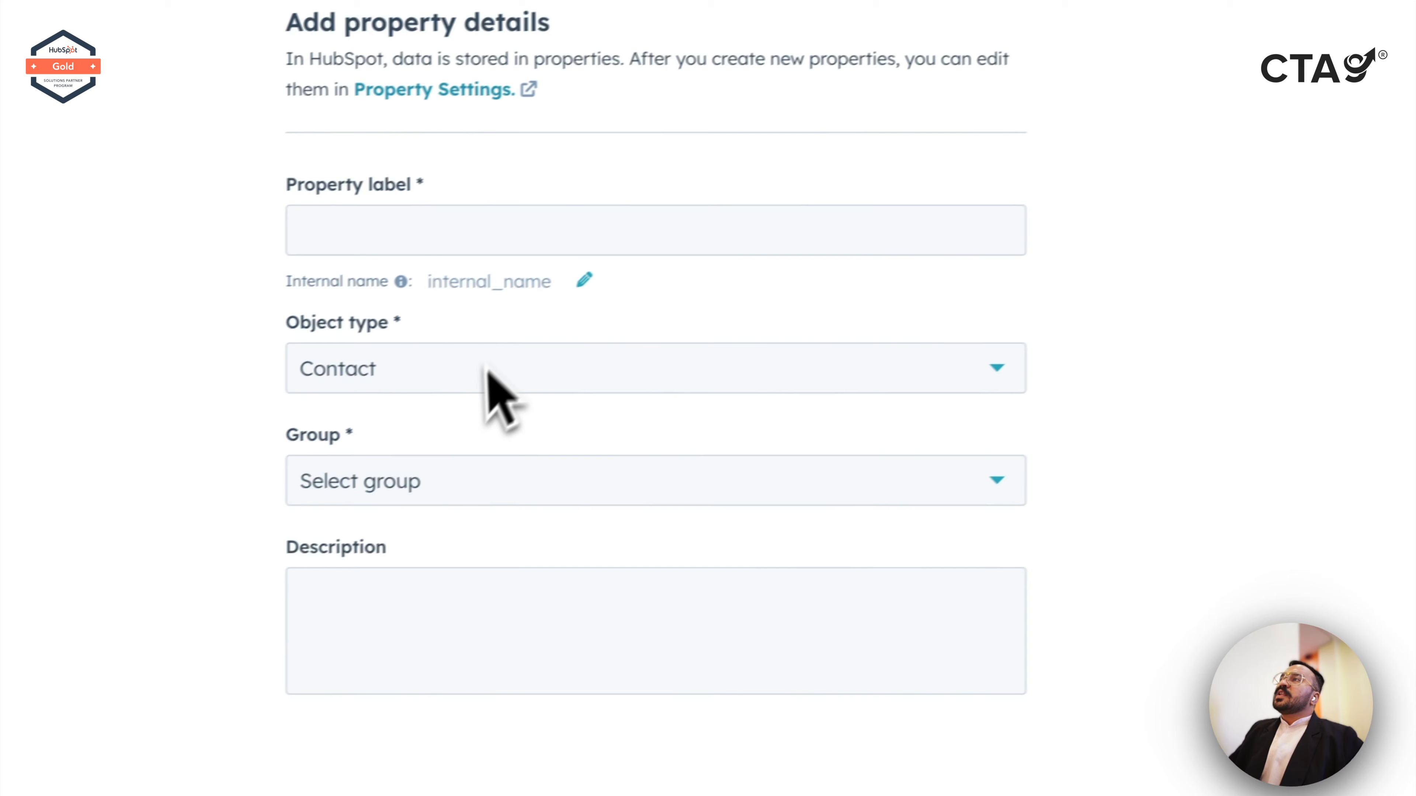
Step: Set the new property's object type to Deal and label it New Deal User
click(98, 471)
click(487, 624)
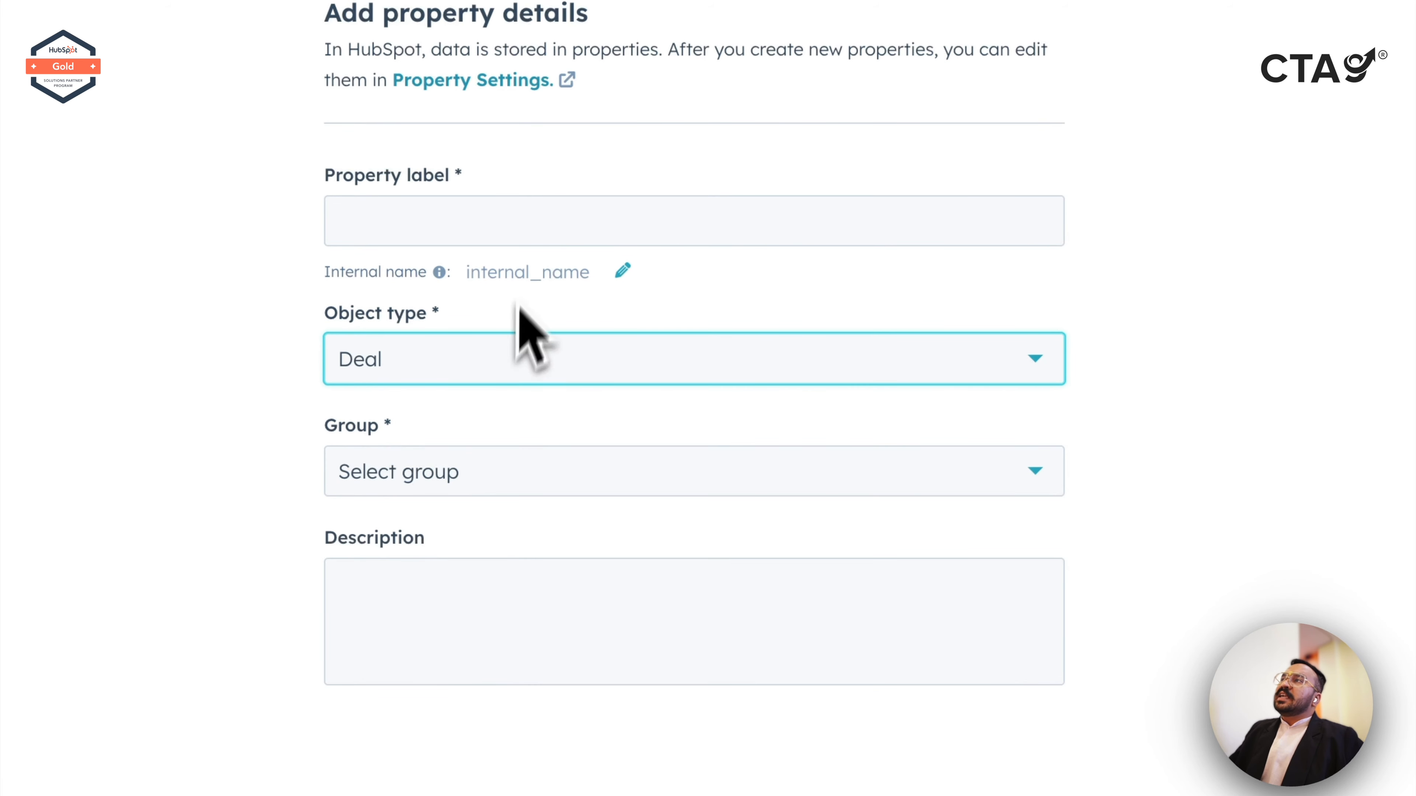
click(518, 232)
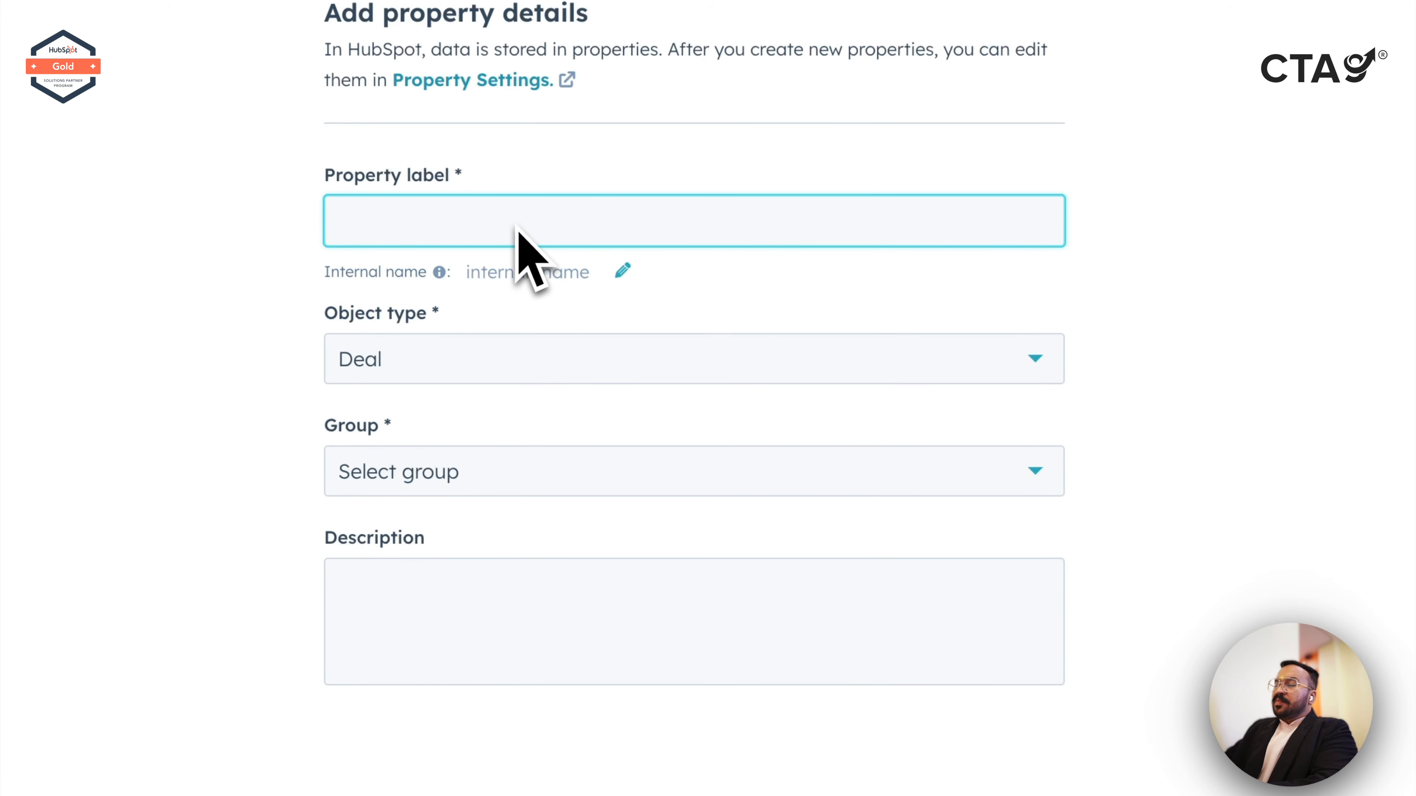
text(New )
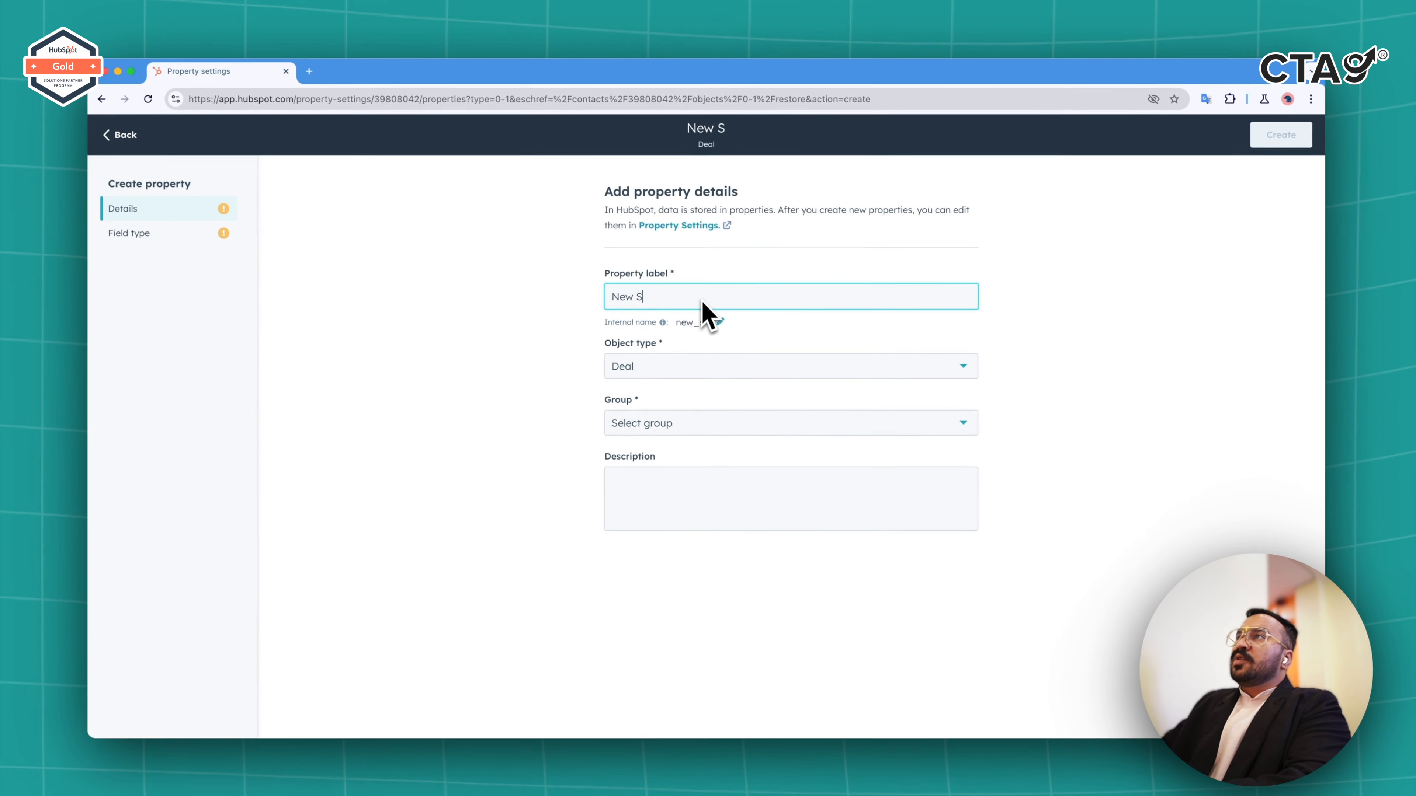
text(Deal User)
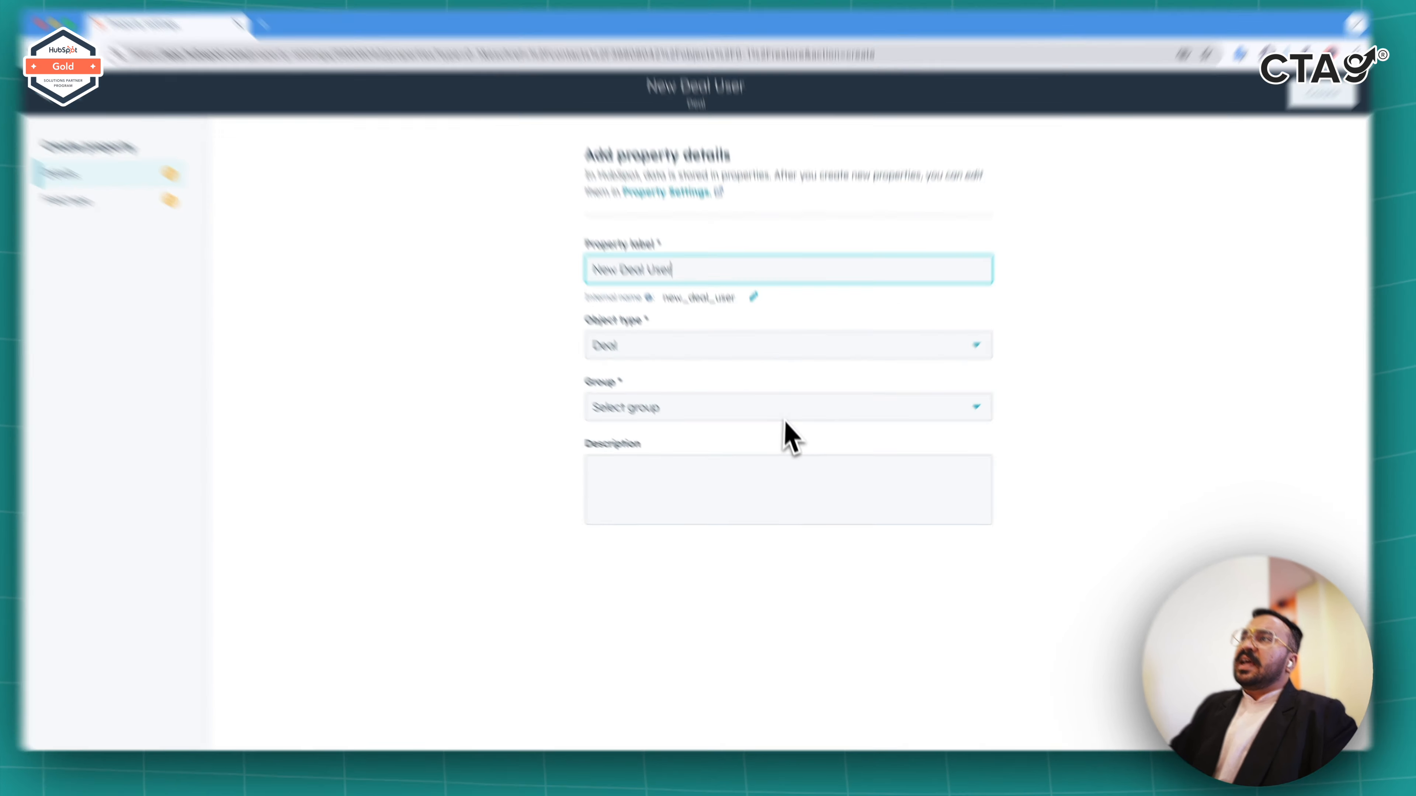
Step: Assign the property to the Deal information group and describe it as "Deal information regarding new users."
click(783, 422)
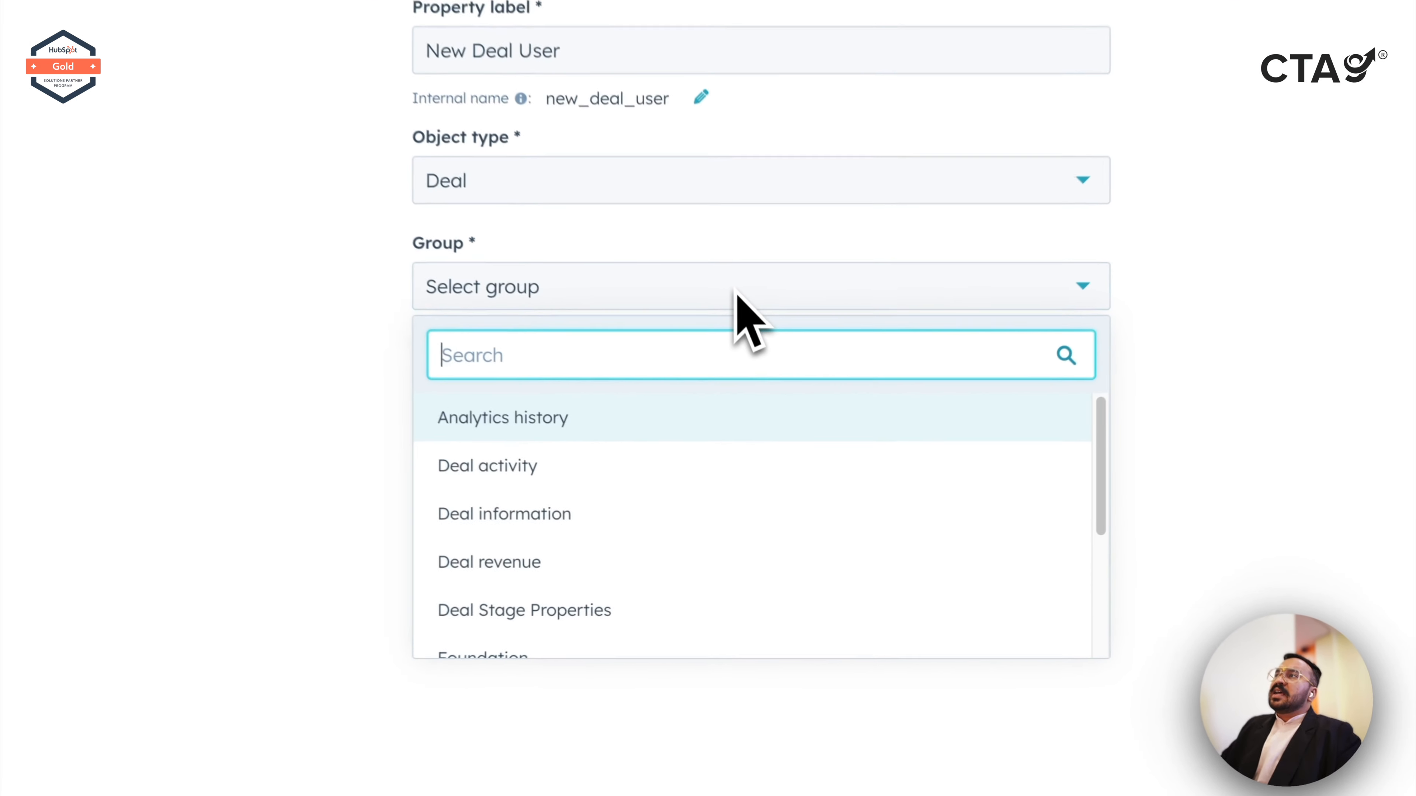
scroll(721, 559, down, 1)
scroll(721, 559, up, 1)
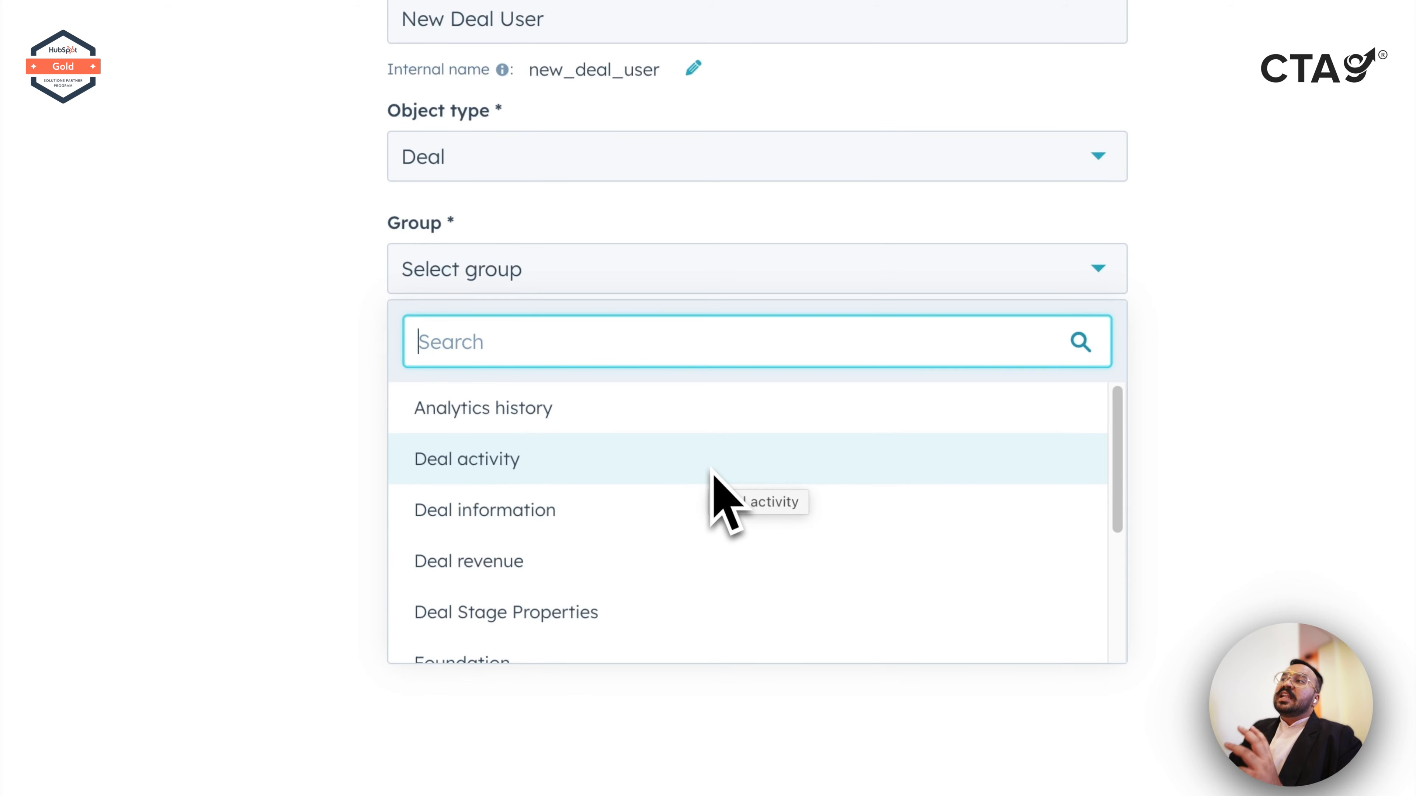
click(697, 509)
click(692, 436)
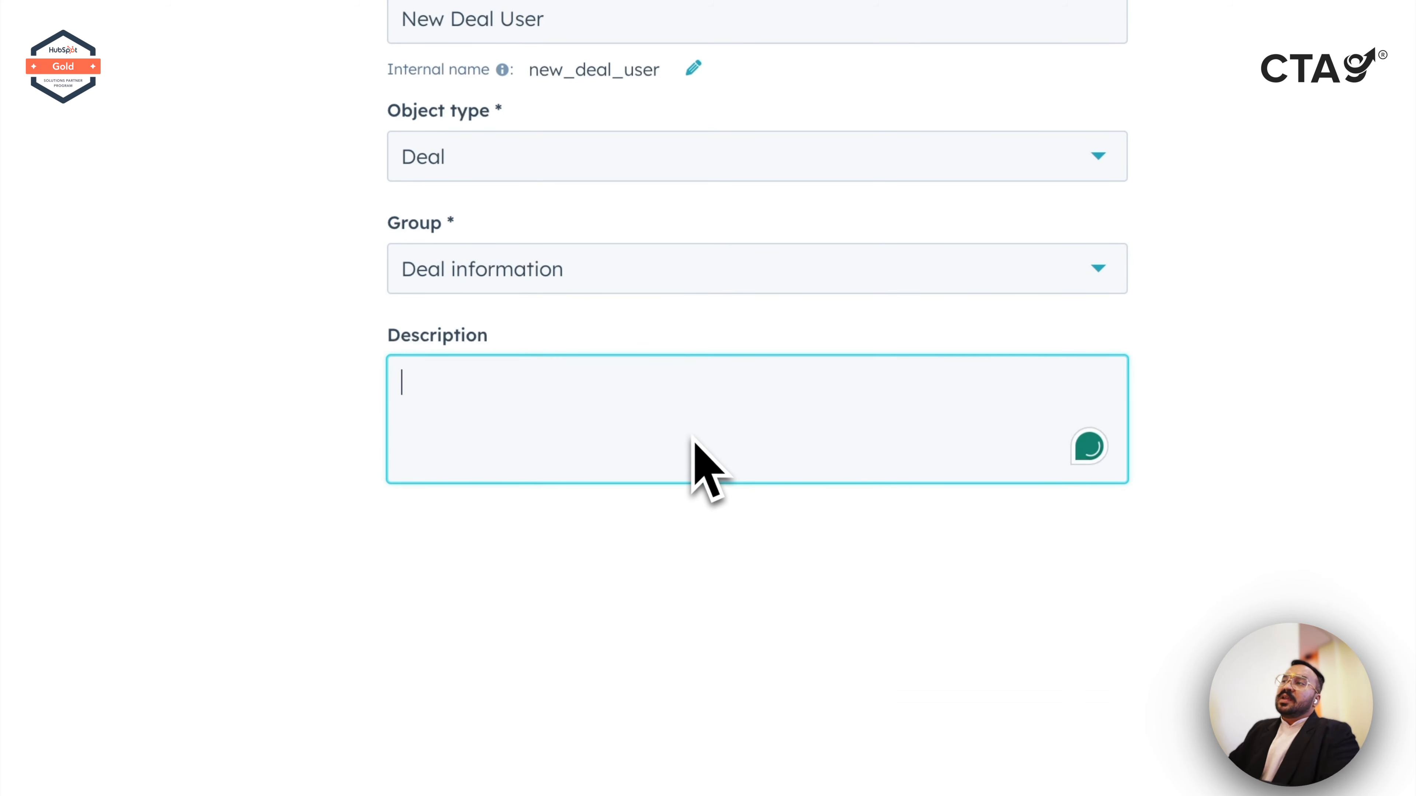
text(De)
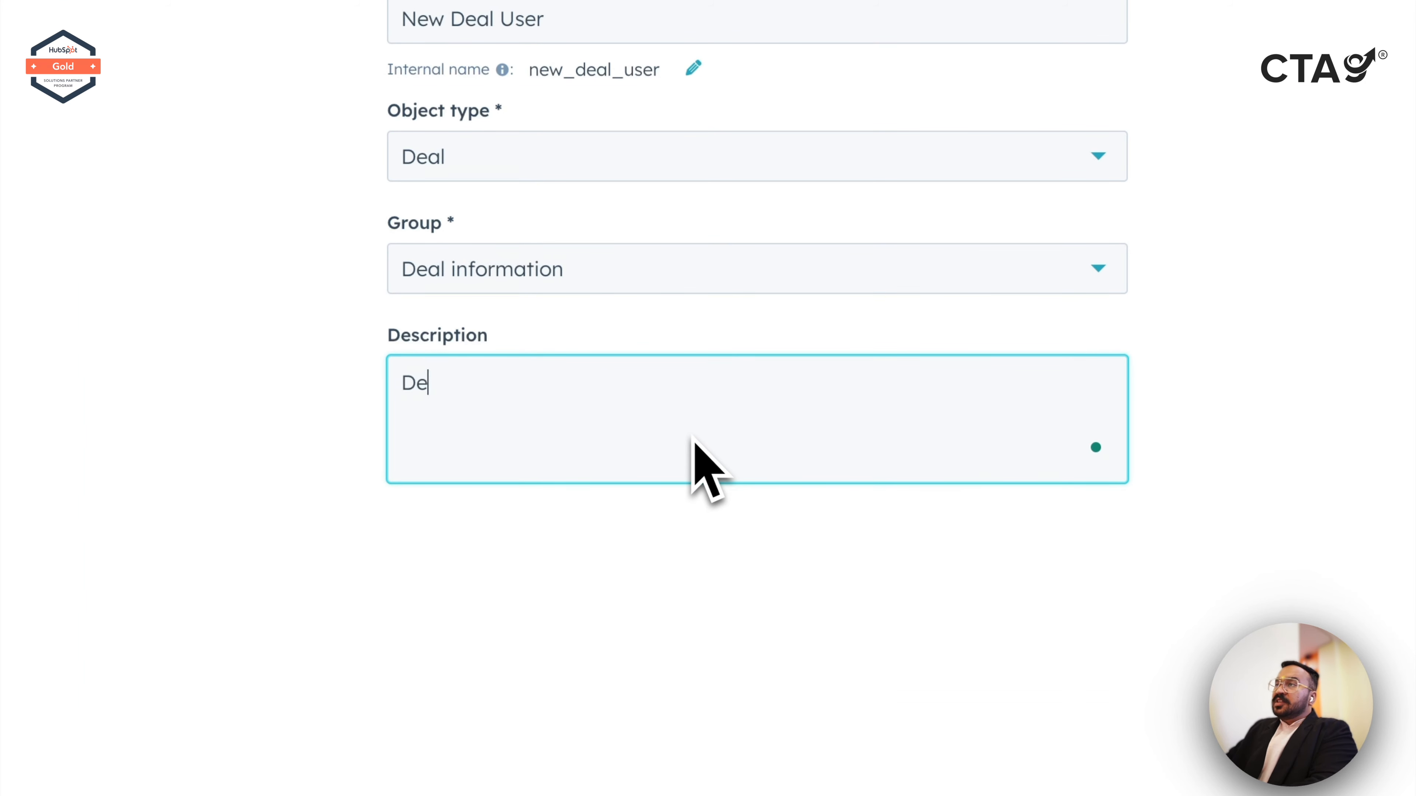
text(al information regarding new users.)
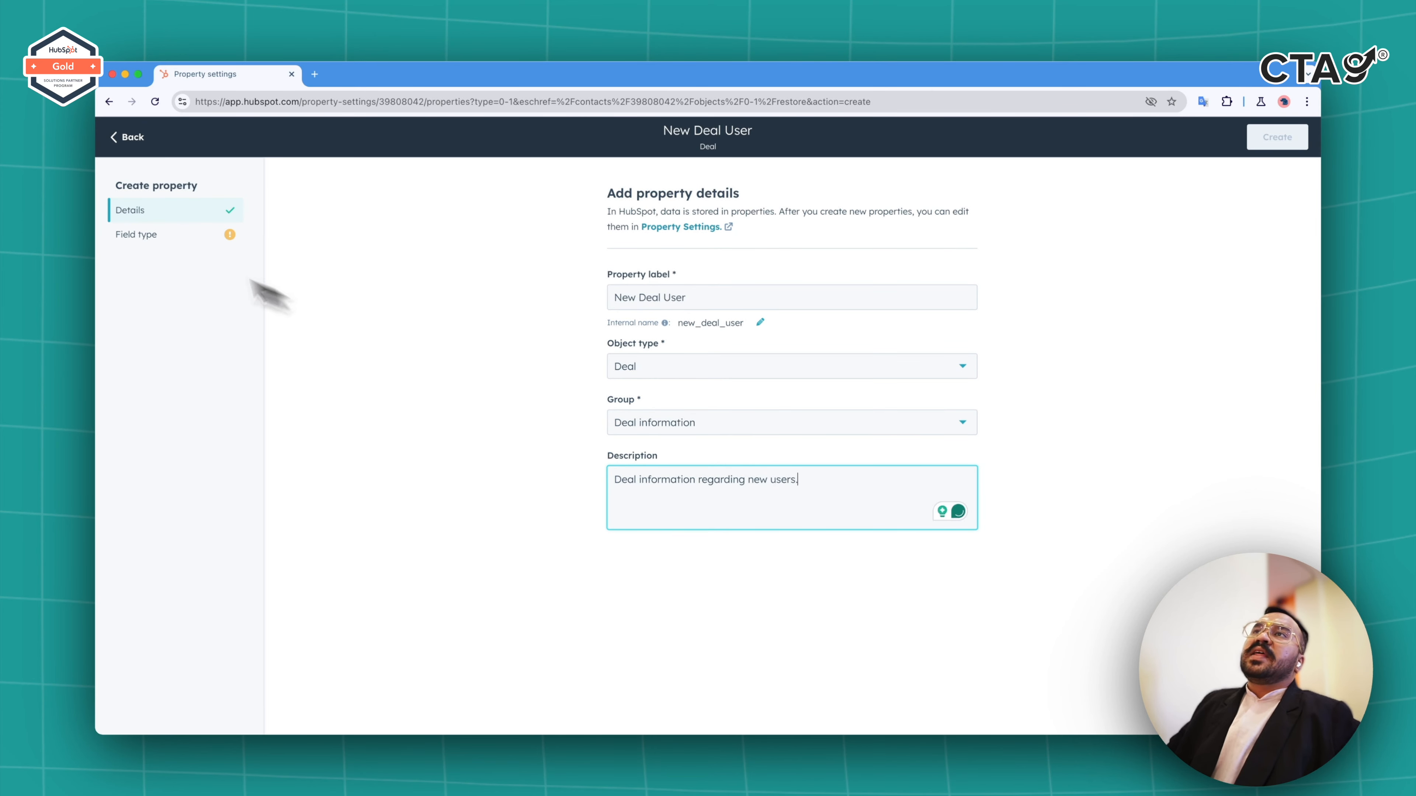
Step: Go to the new property's field type settings and look through the available field types
click(184, 237)
click(655, 274)
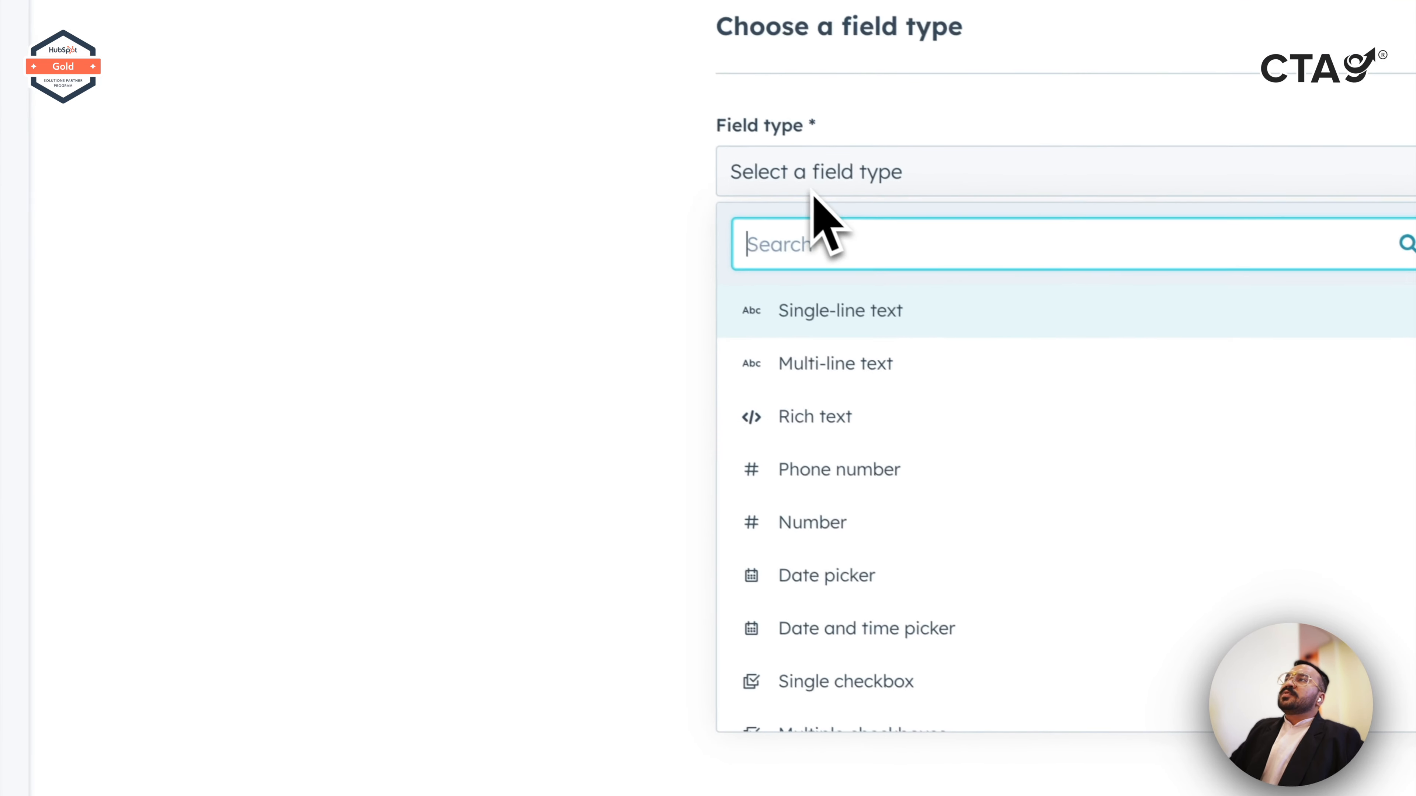
scroll(950, 544, down, 4)
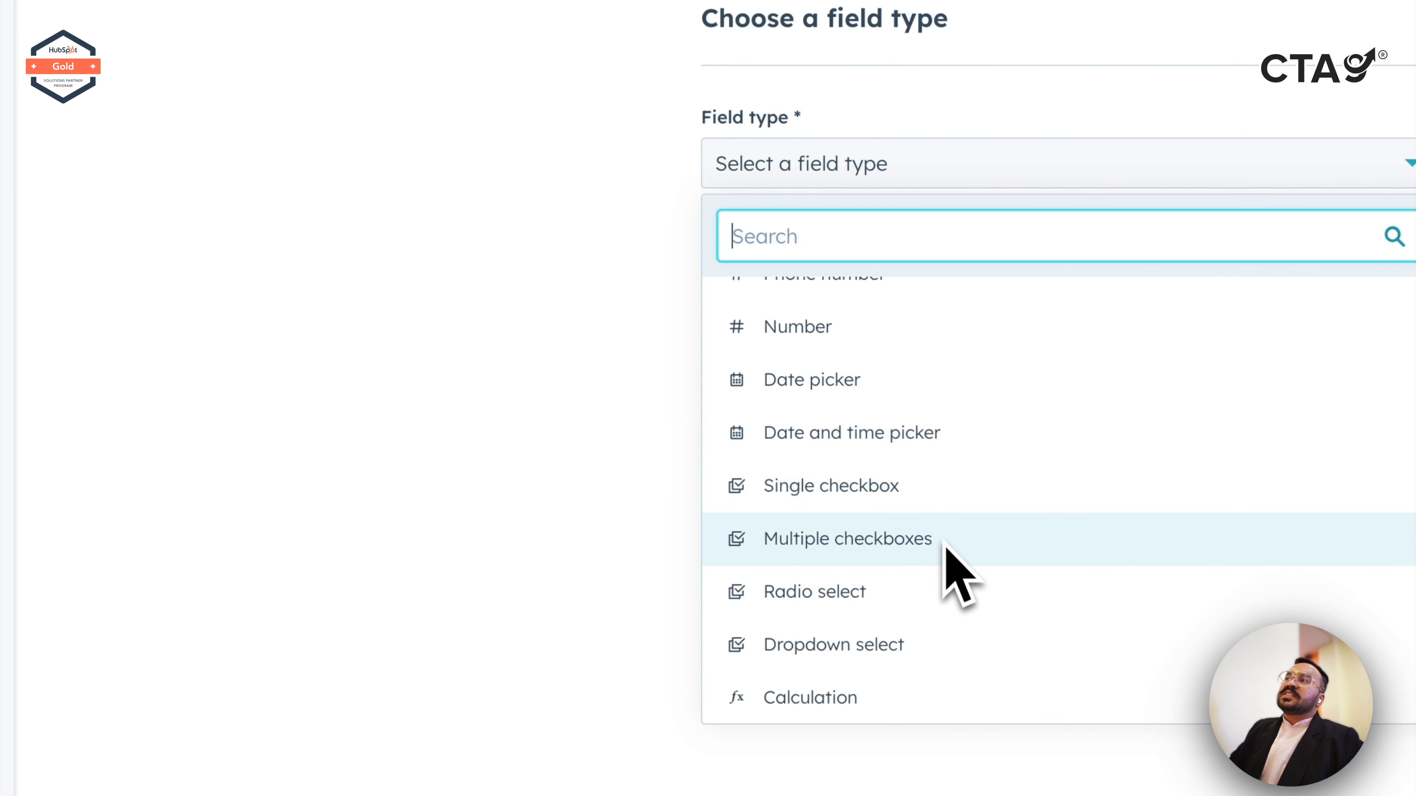
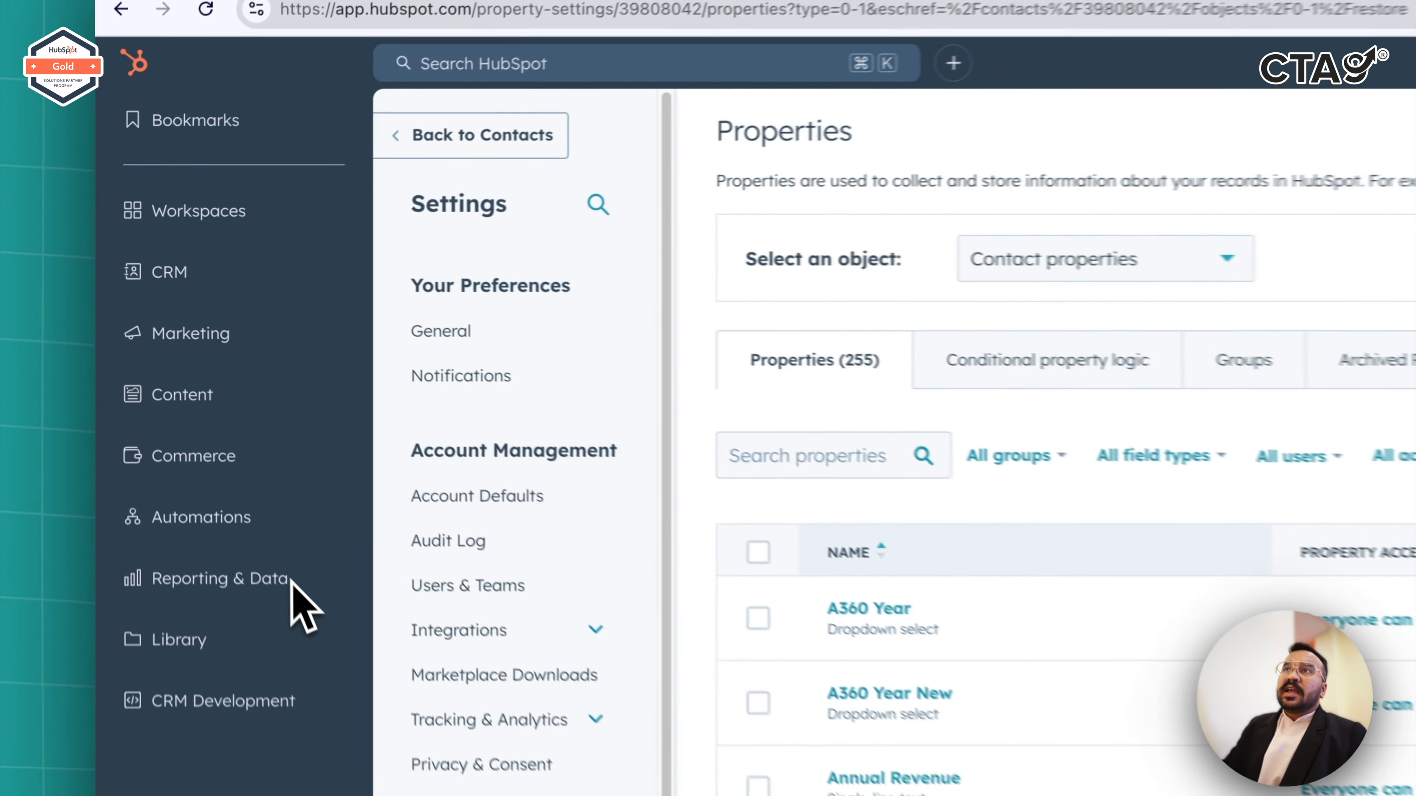
Step: Open the reporting dashboards, view the options for creating a dashboard from scratch or a template, and exit
mouse_move(195, 410)
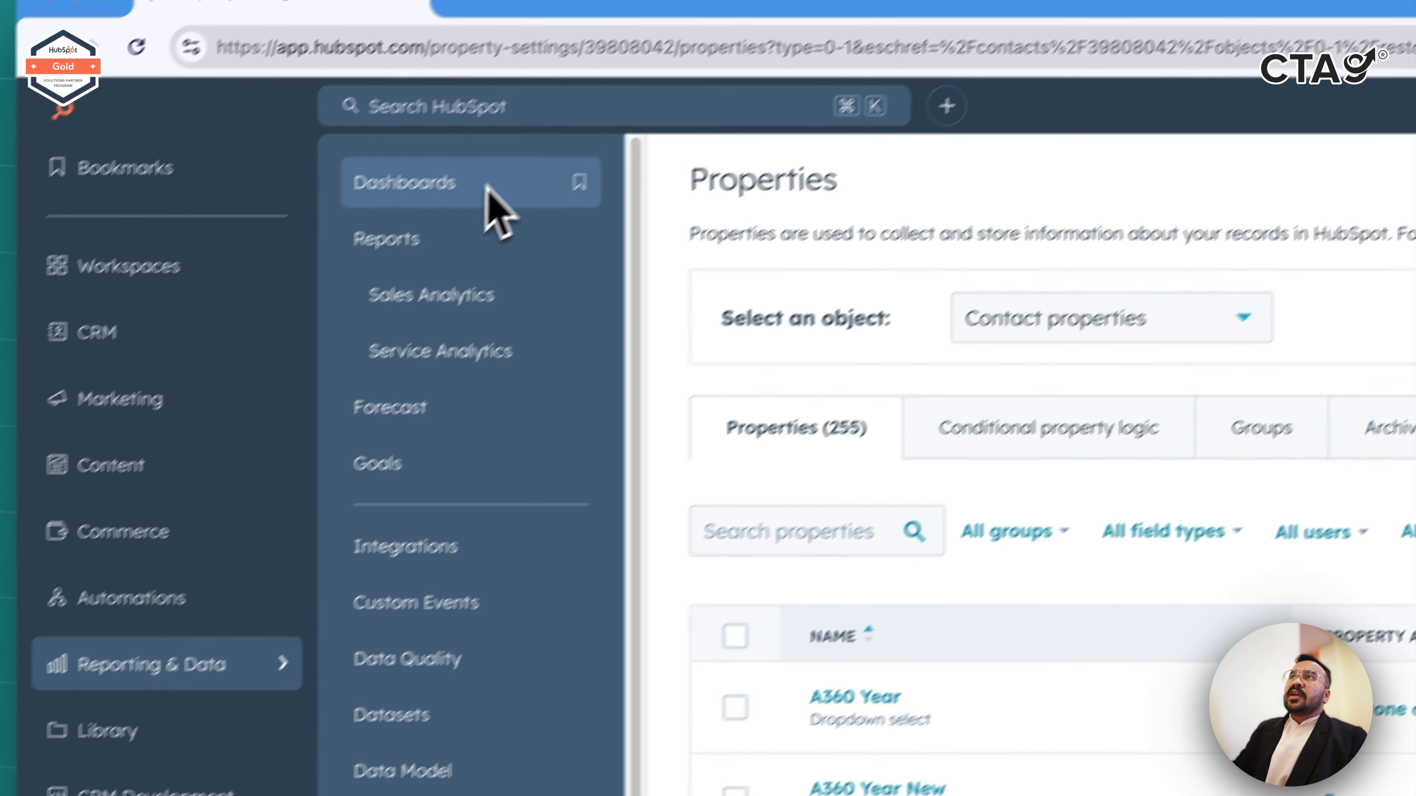
click(491, 131)
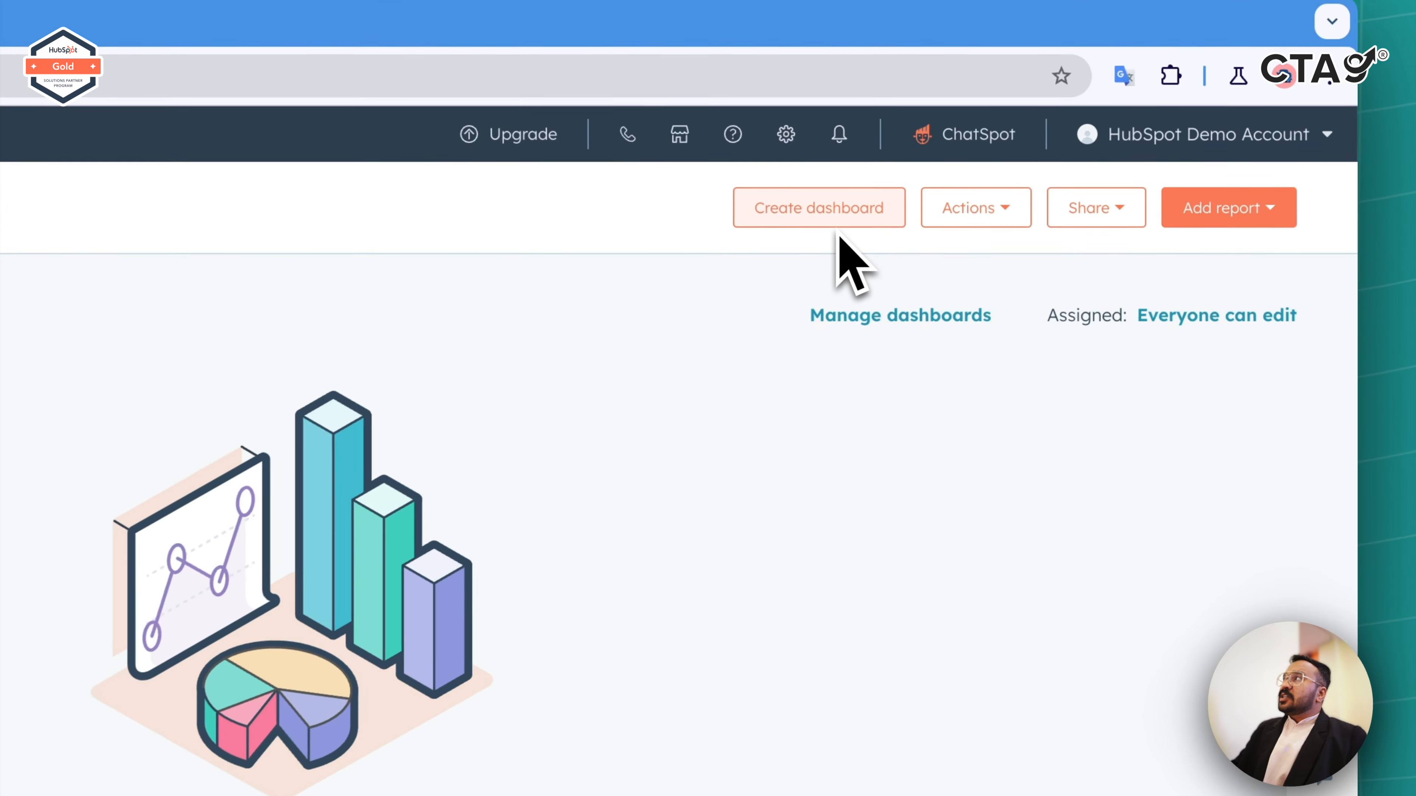
click(839, 224)
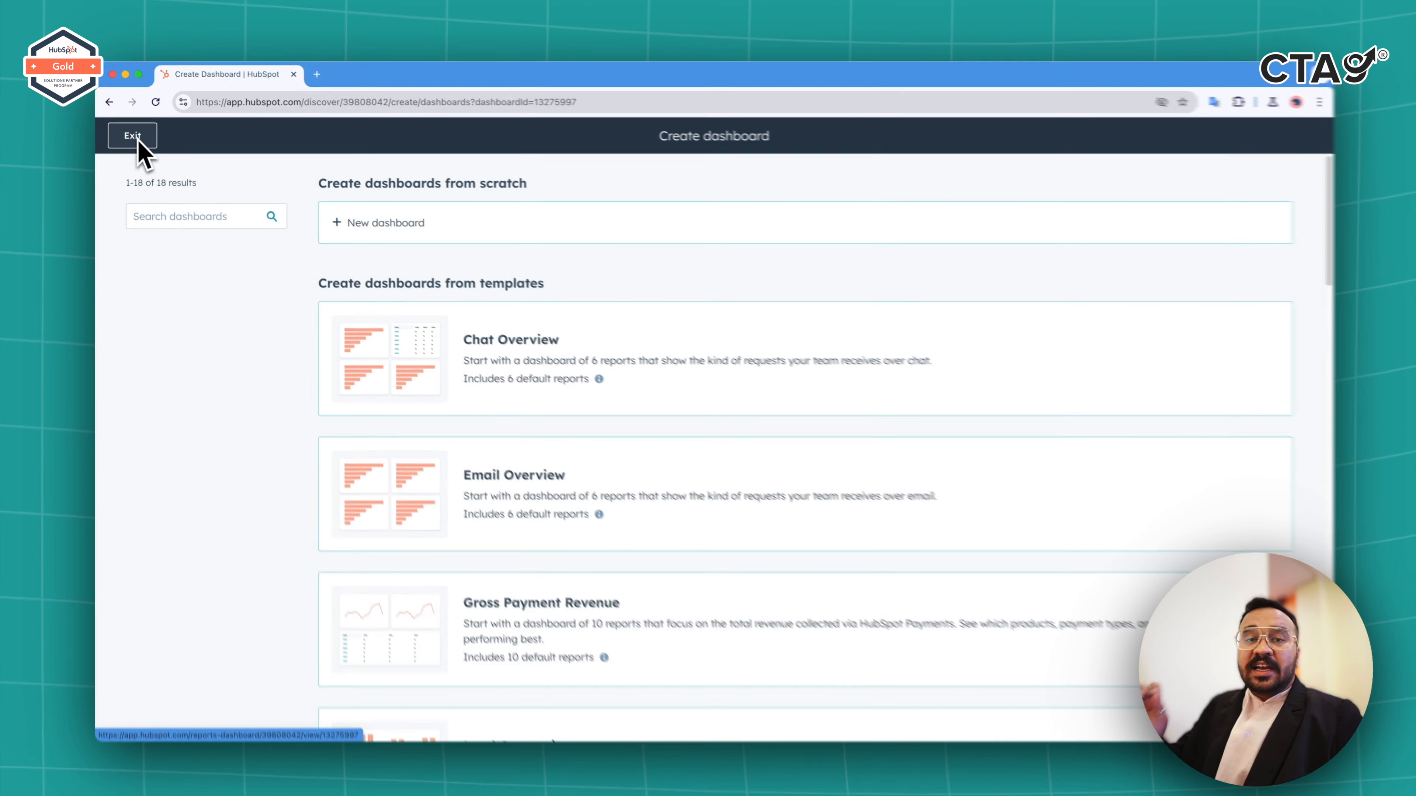
click(132, 135)
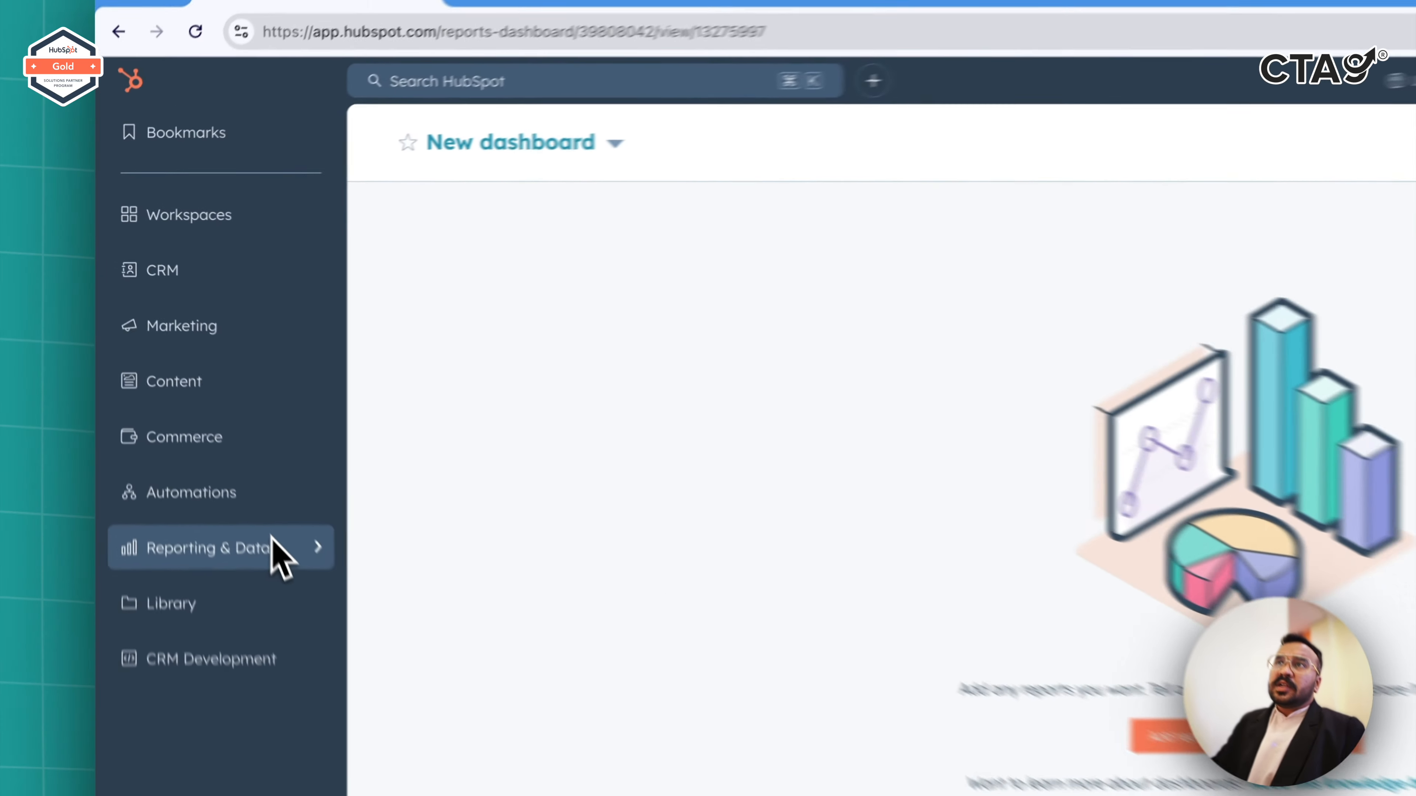
Step: Open the reports list, start creating a report and look through the available report types and templates
mouse_move(201, 408)
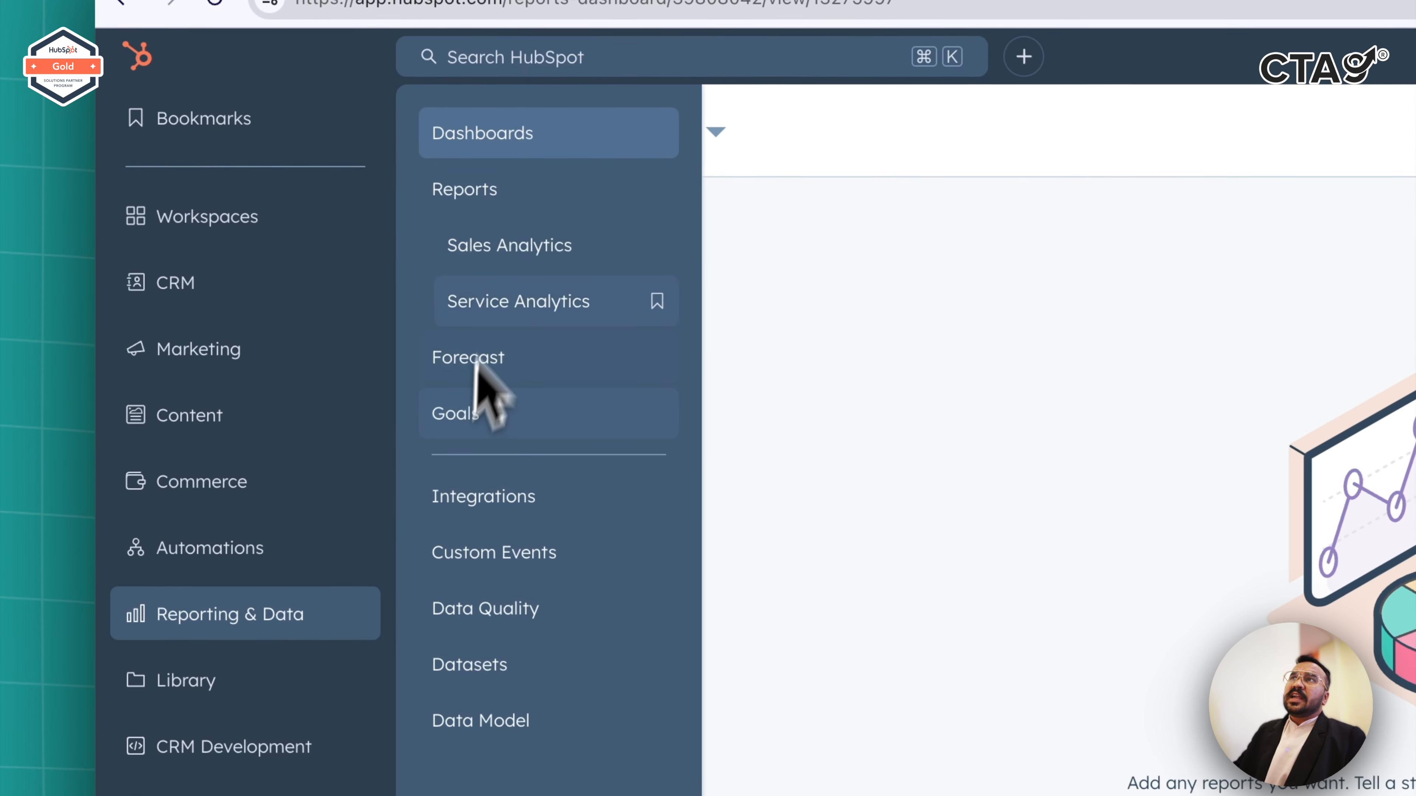
click(519, 207)
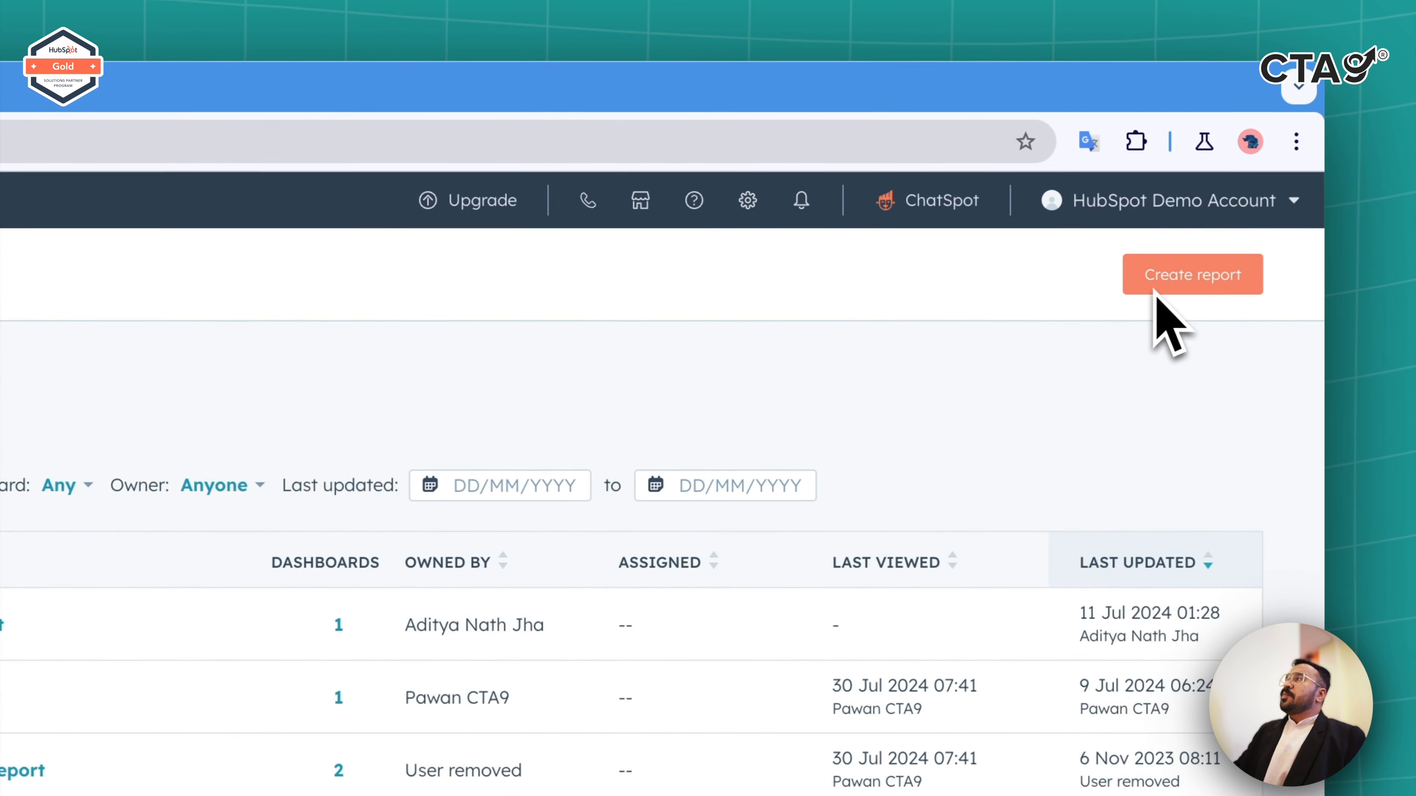
click(1157, 285)
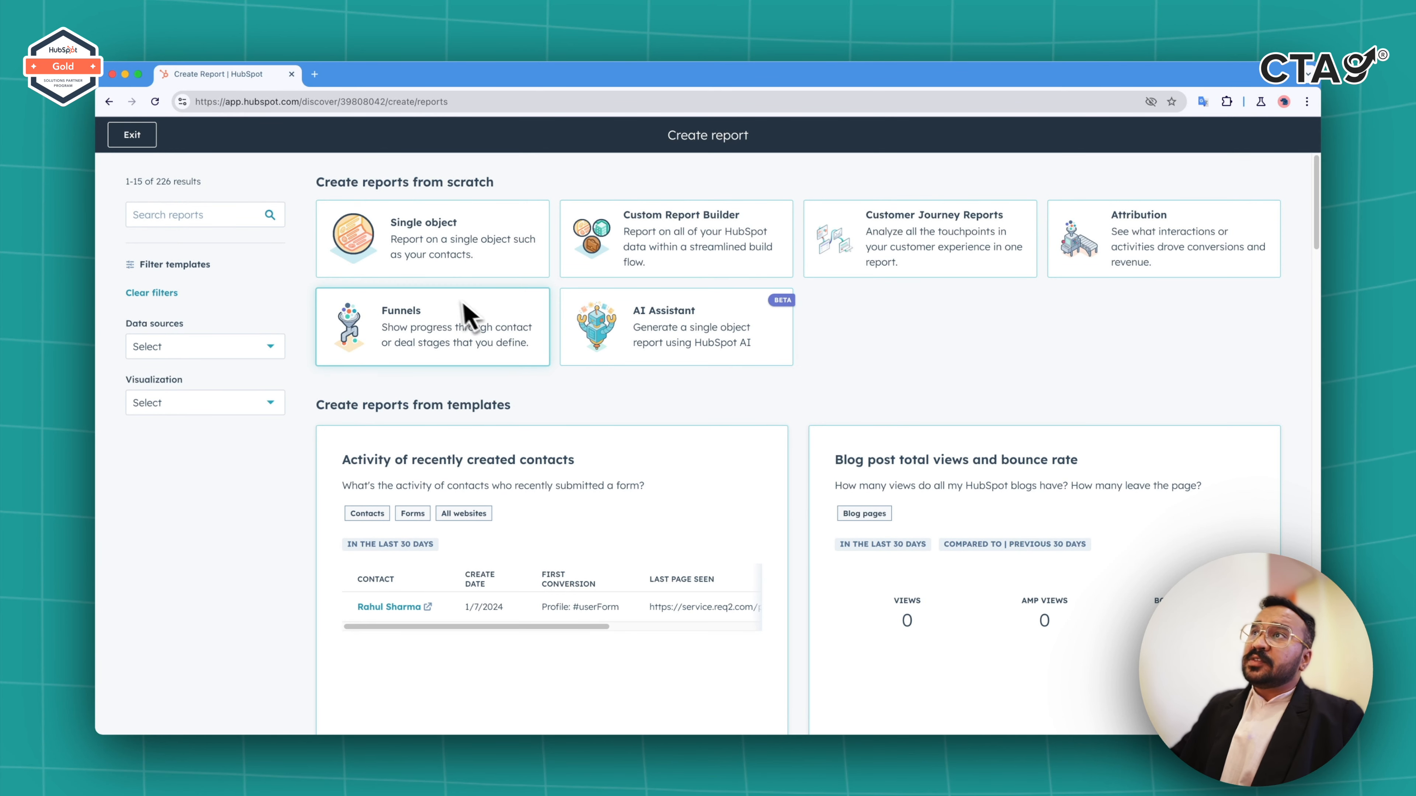
scroll(585, 585, down, 2)
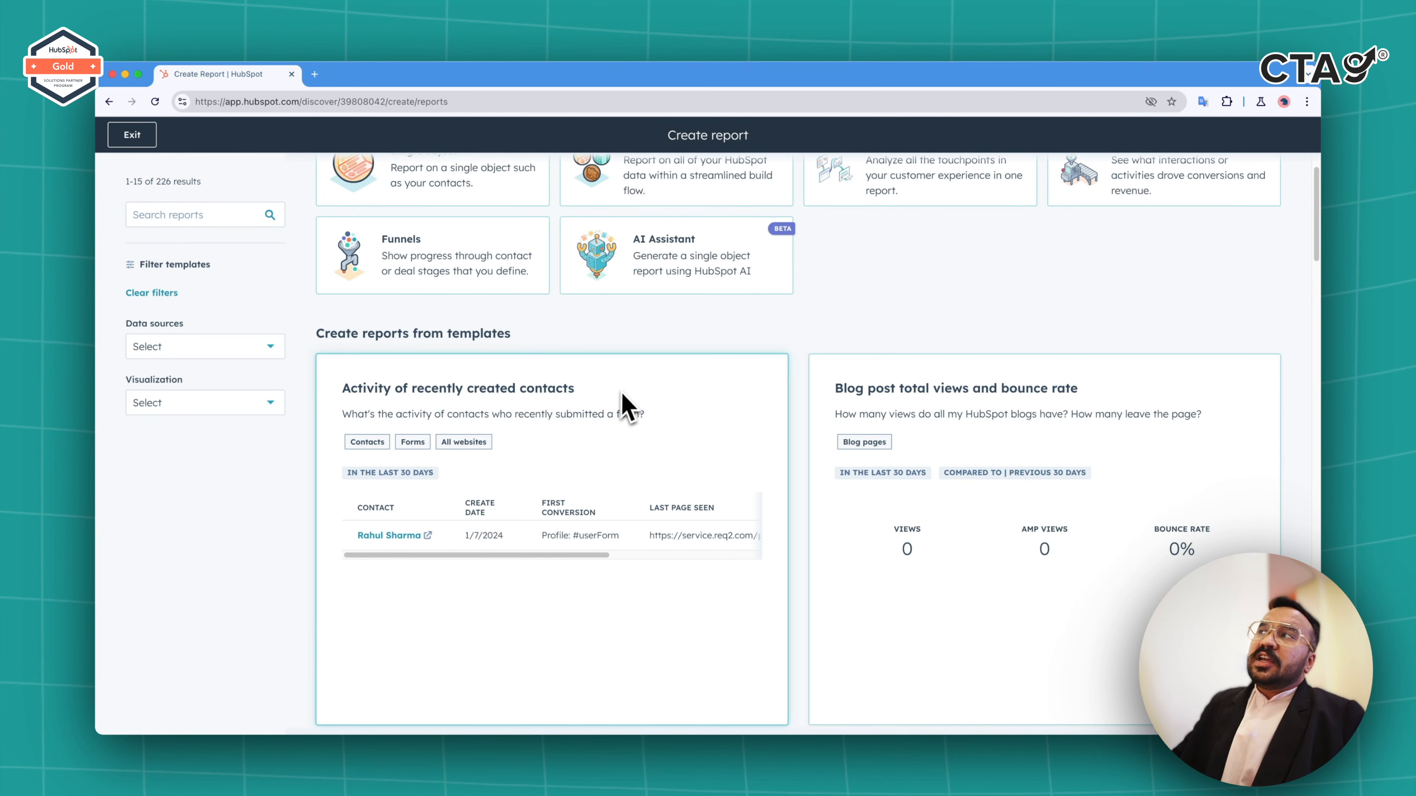
scroll(921, 518, down, 10)
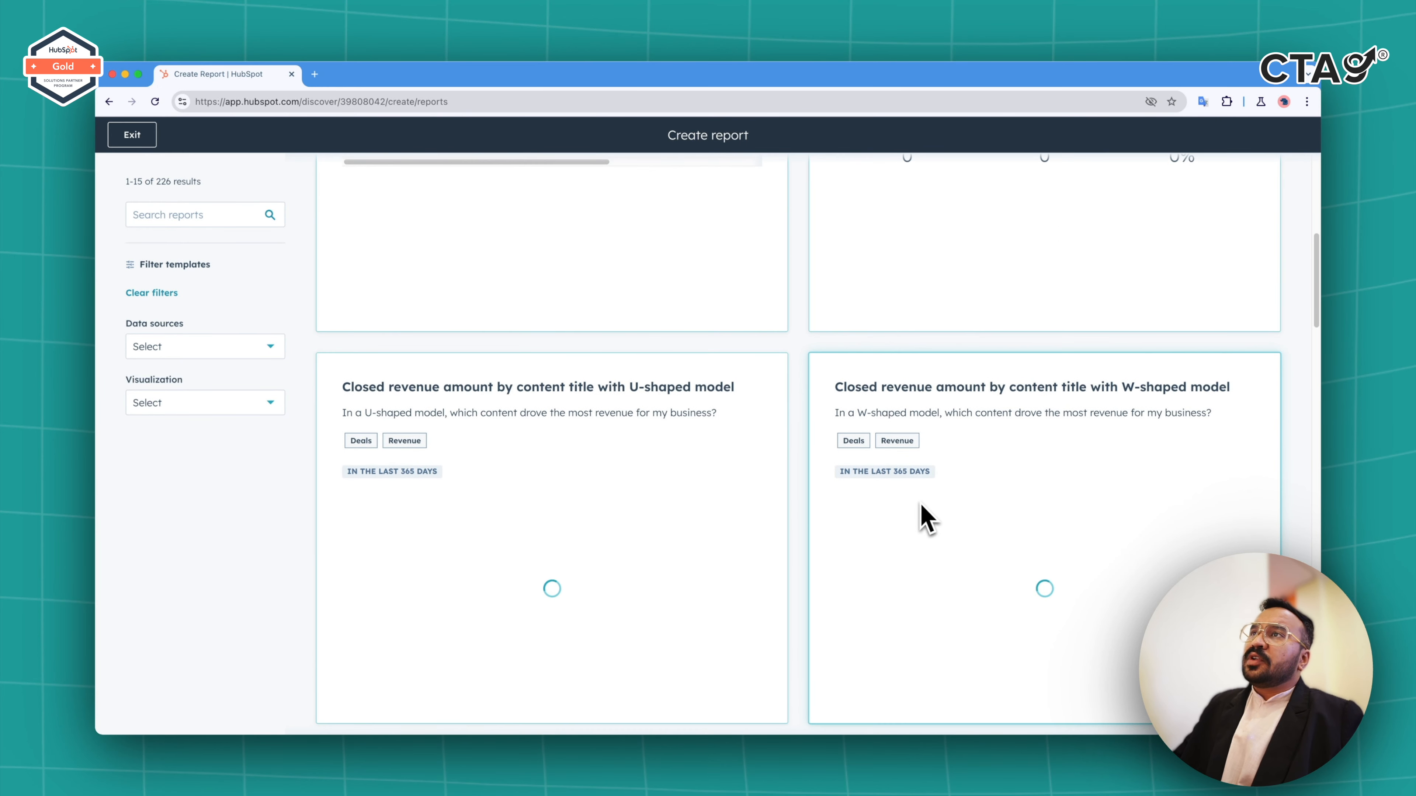
scroll(921, 518, down, 15)
scroll(921, 507, down, 15)
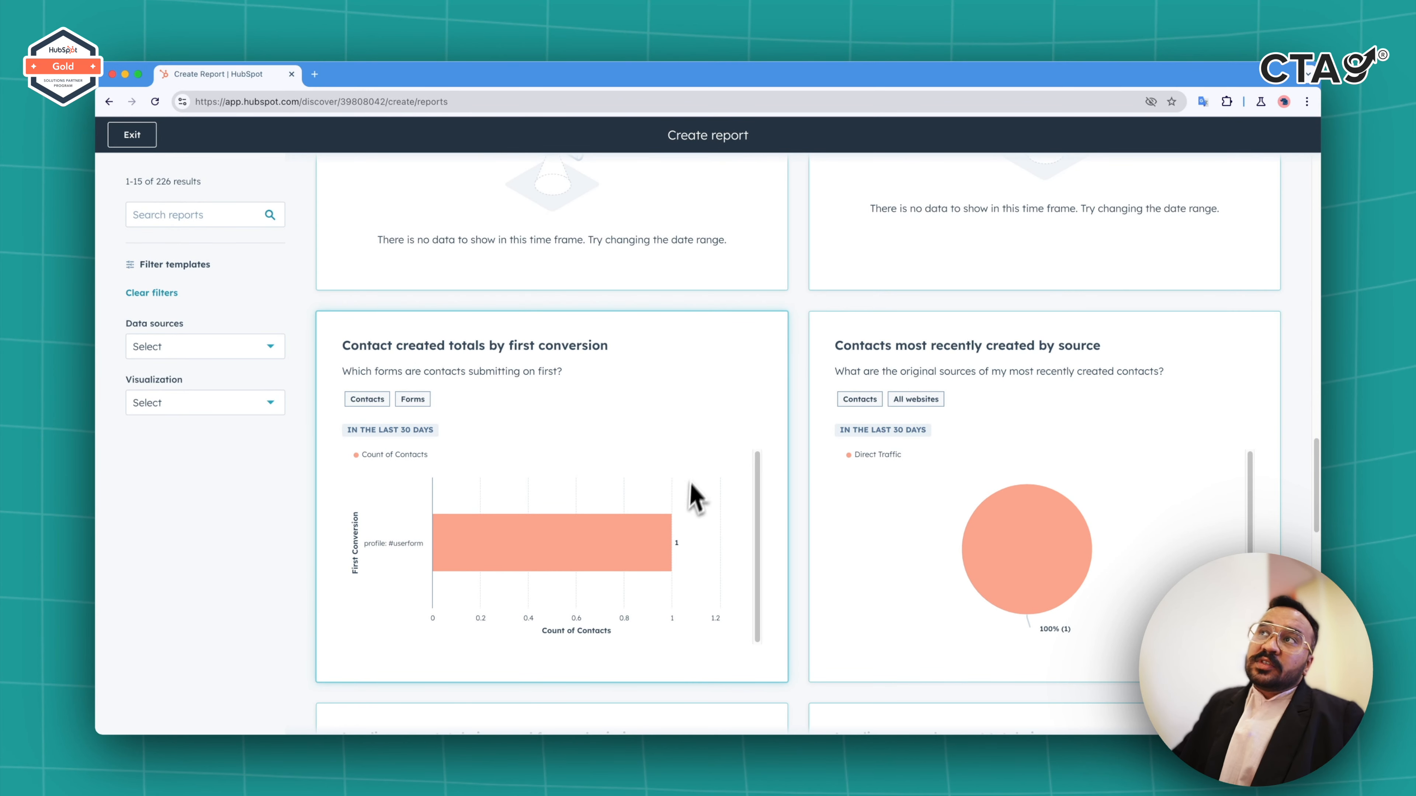
scroll(713, 491, up, 20)
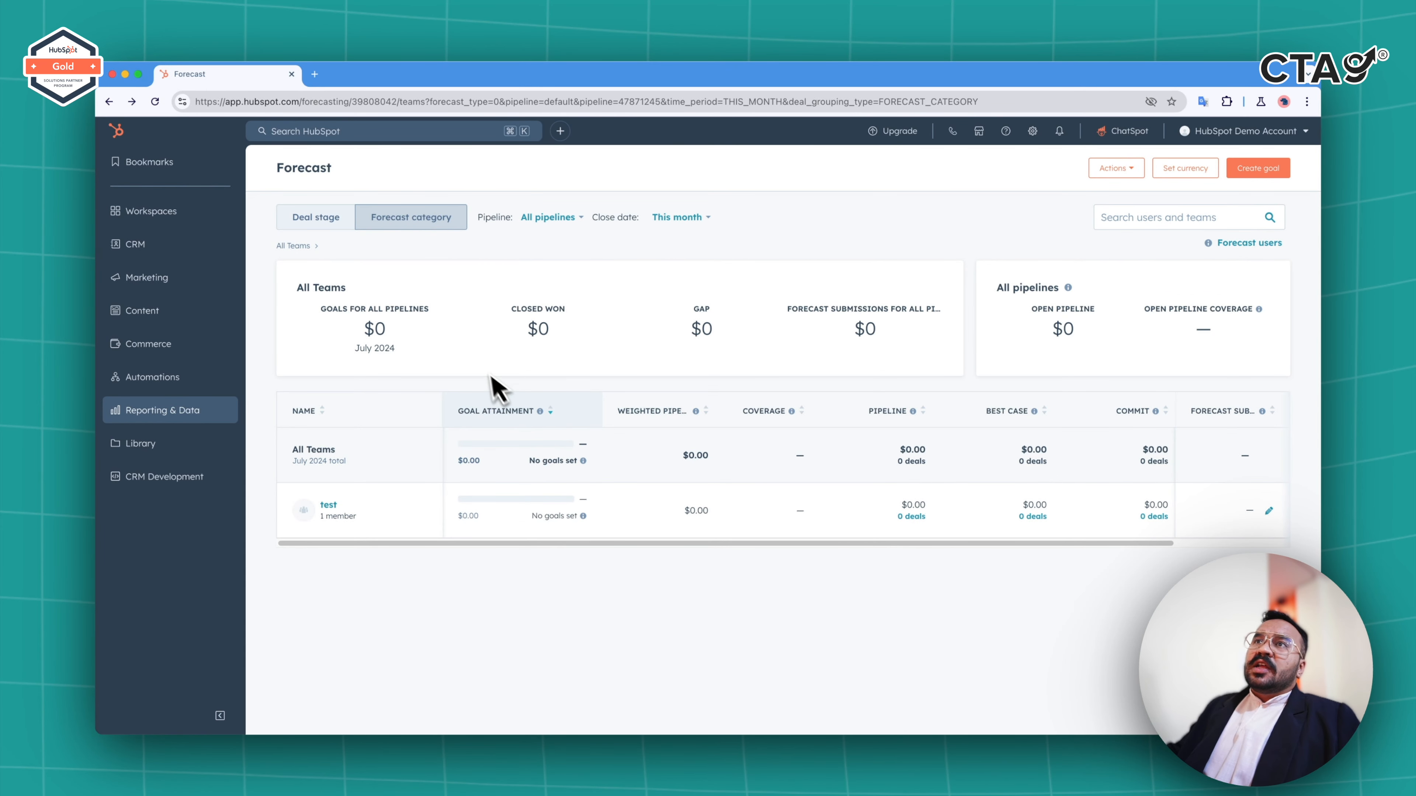
Step: Open the forecast and start creating a goal based on the Forecasted Revenue template
mouse_move(208, 401)
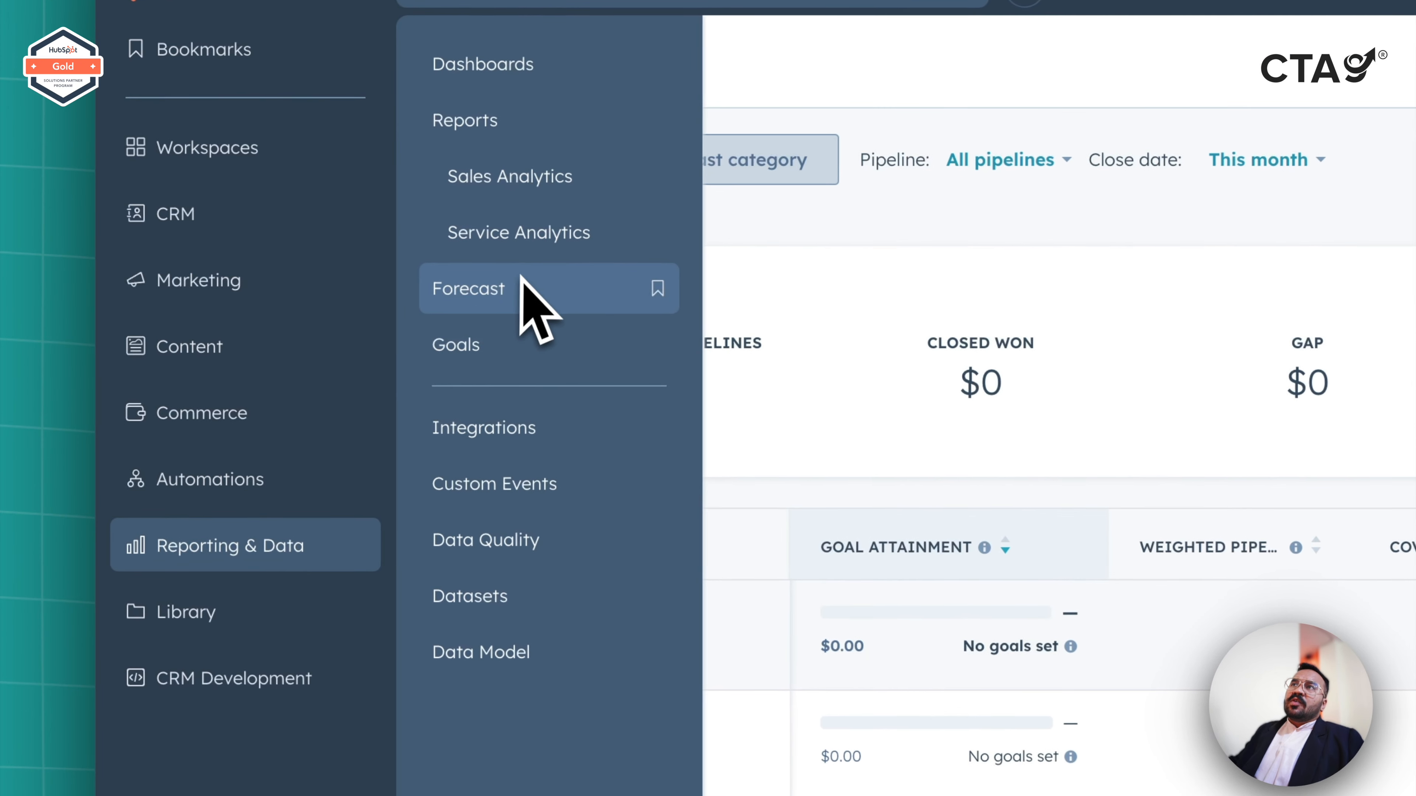
click(490, 287)
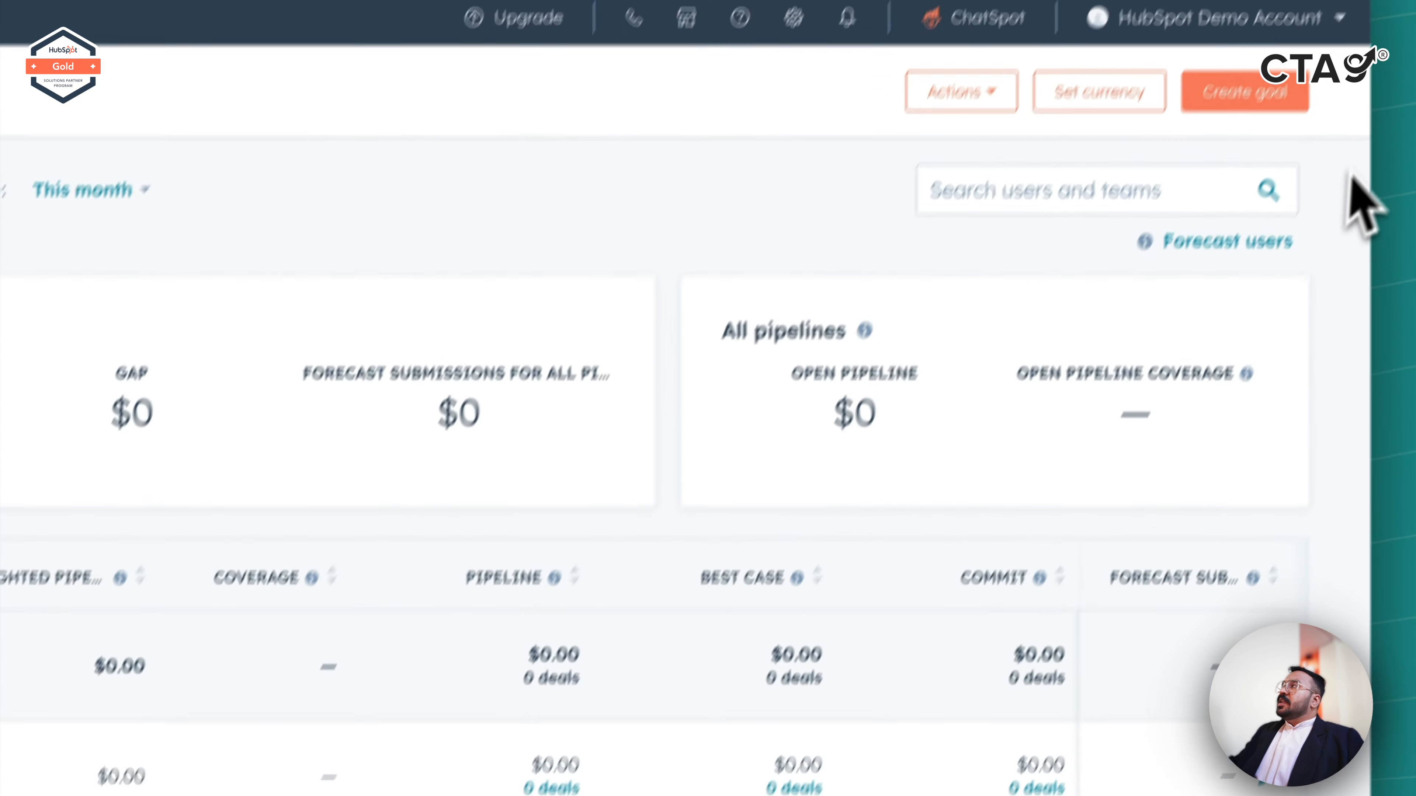
click(1276, 100)
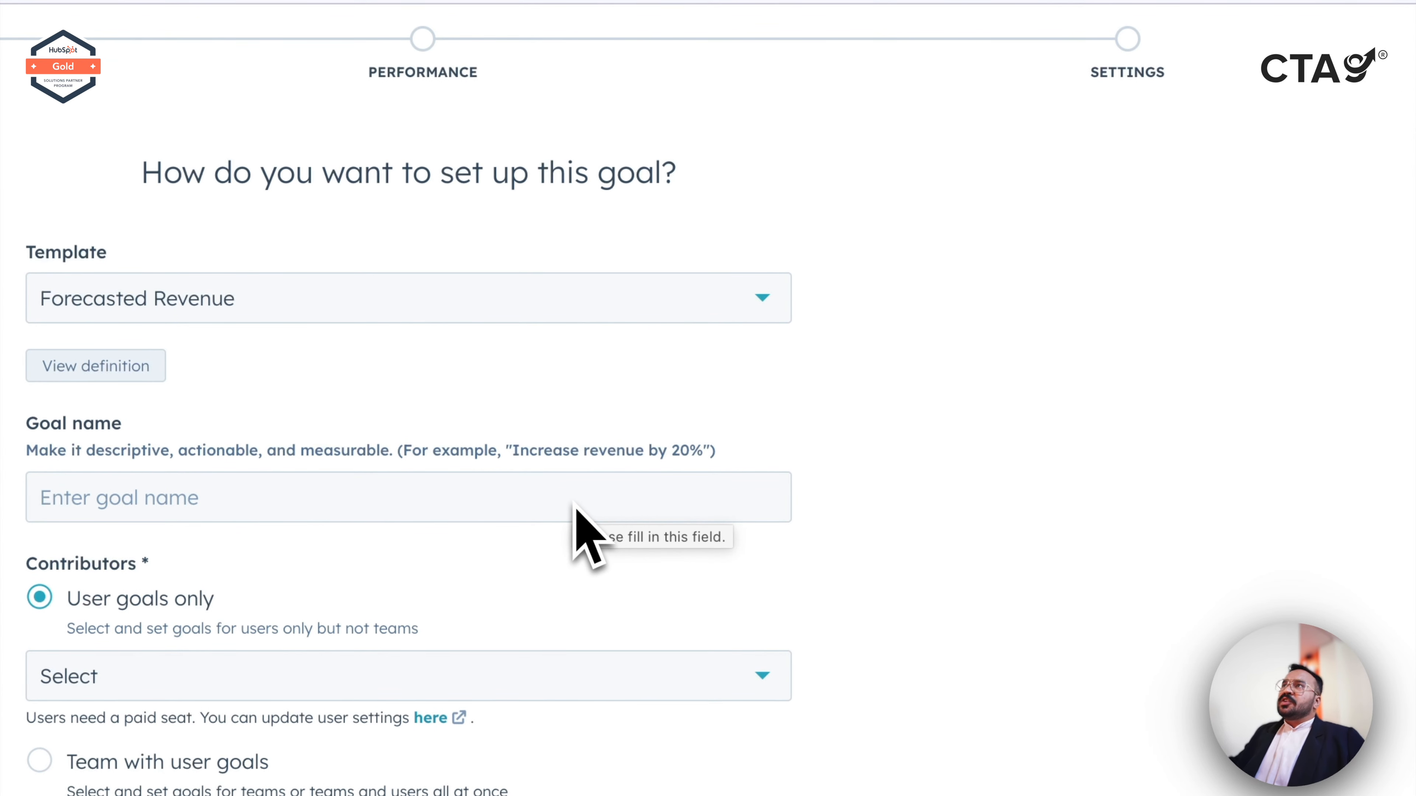
click(571, 304)
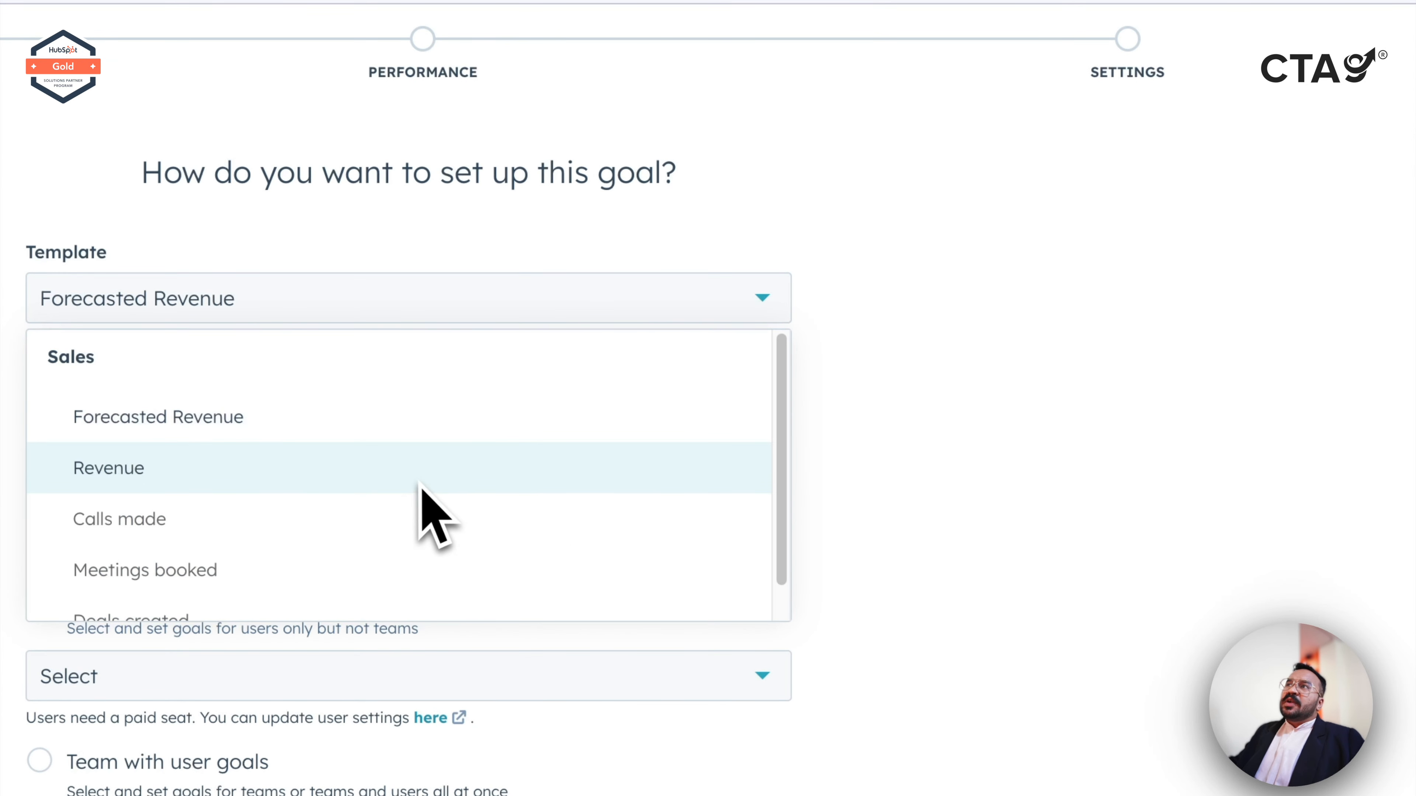
scroll(421, 484, down, 1)
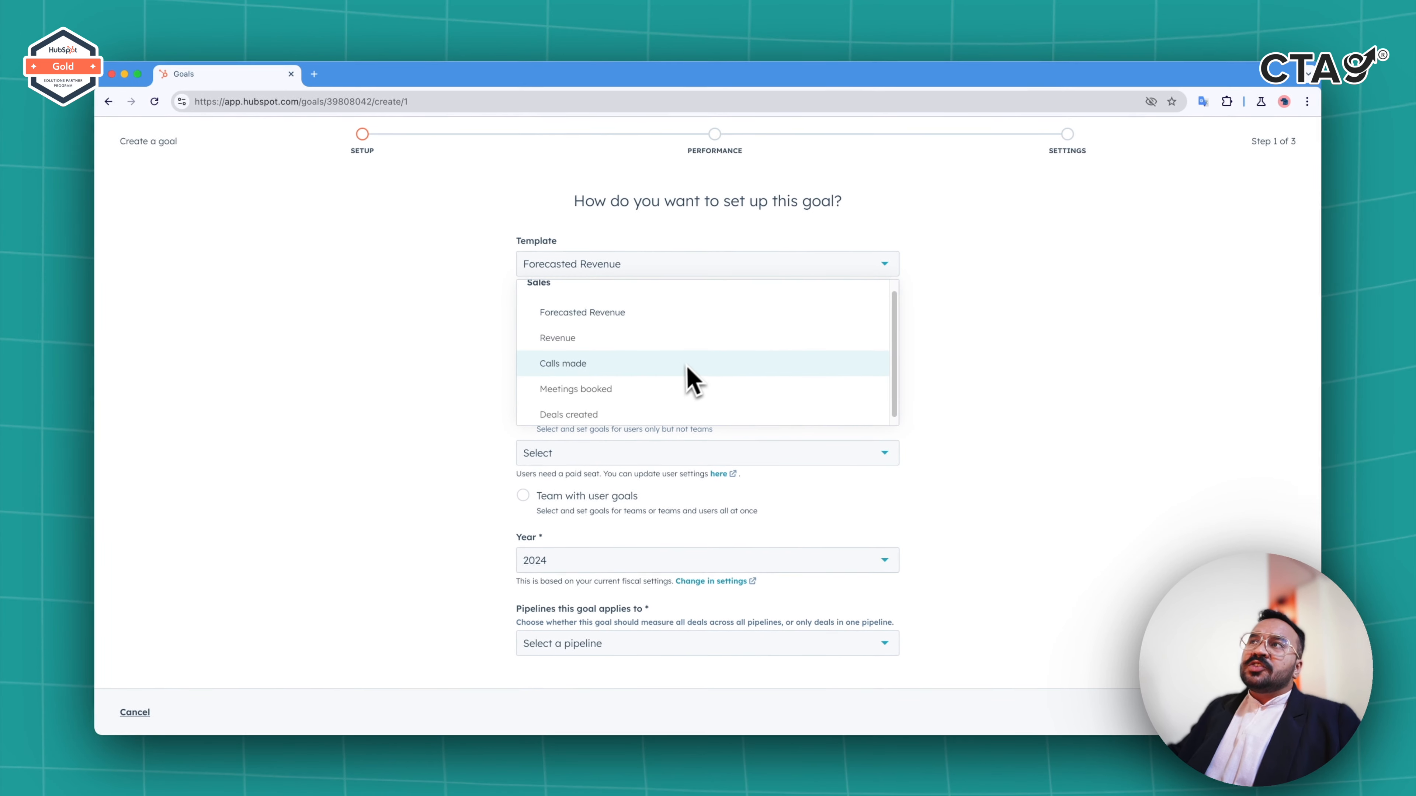
scroll(686, 365, down, 1)
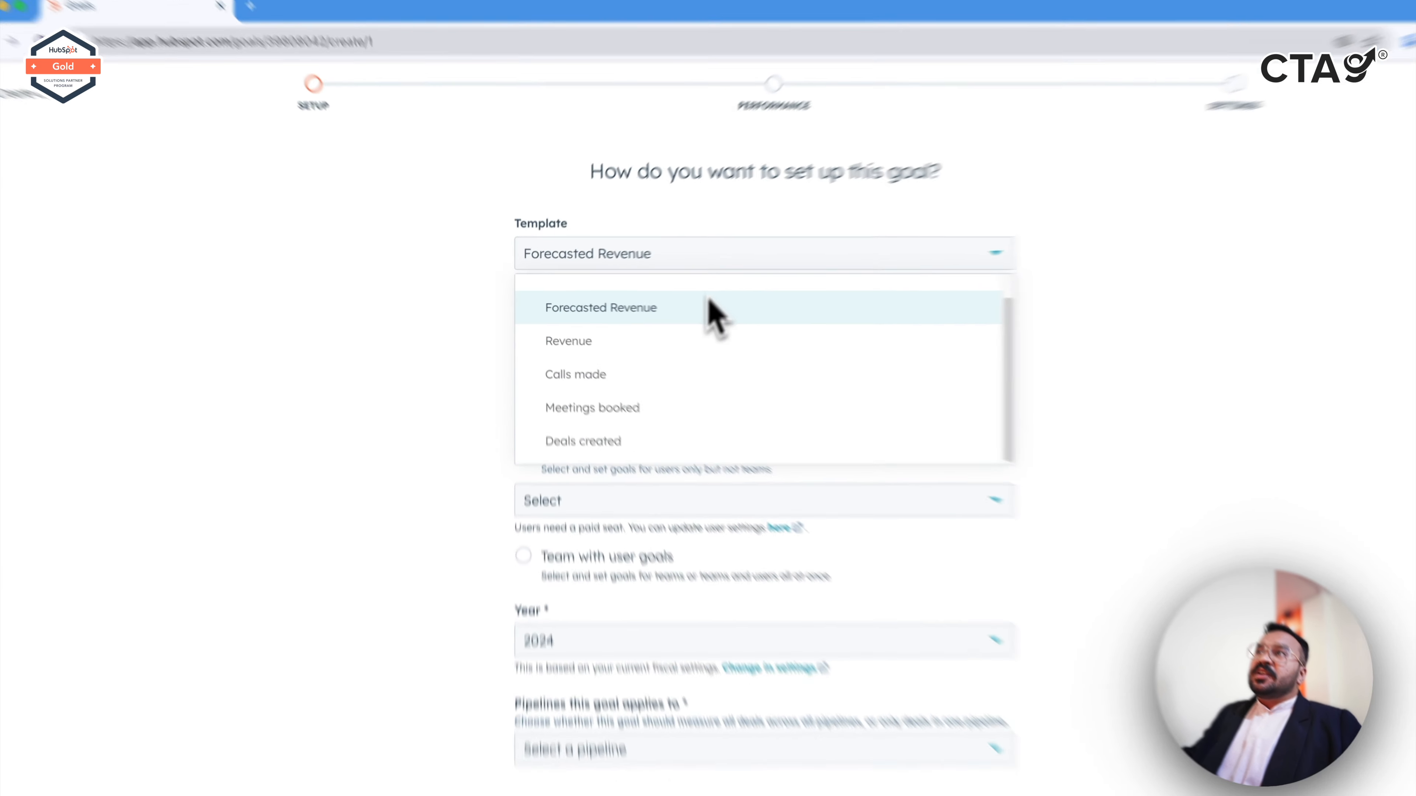
click(669, 313)
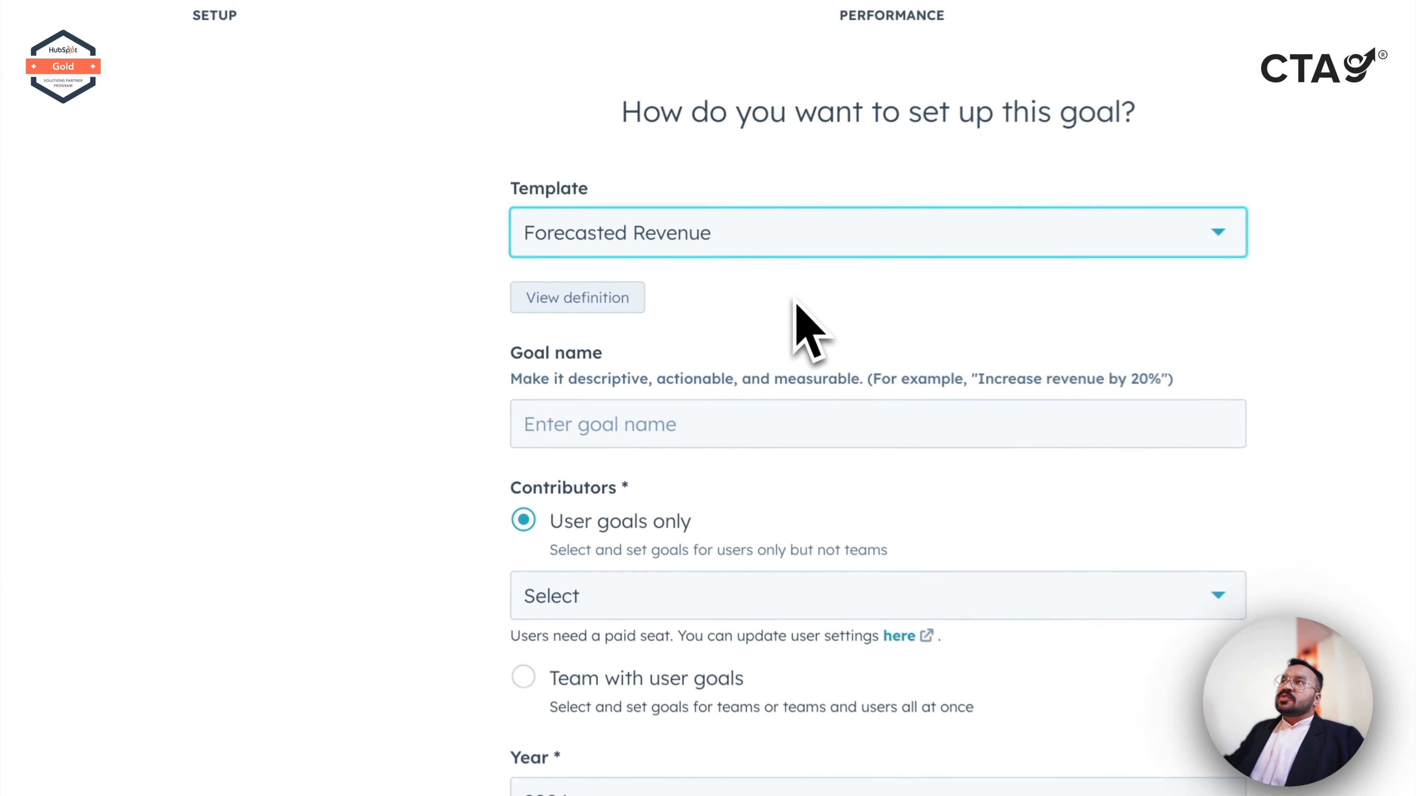
Step: Name the goal 10K IN Sales and check the list of users available as contributors
click(657, 444)
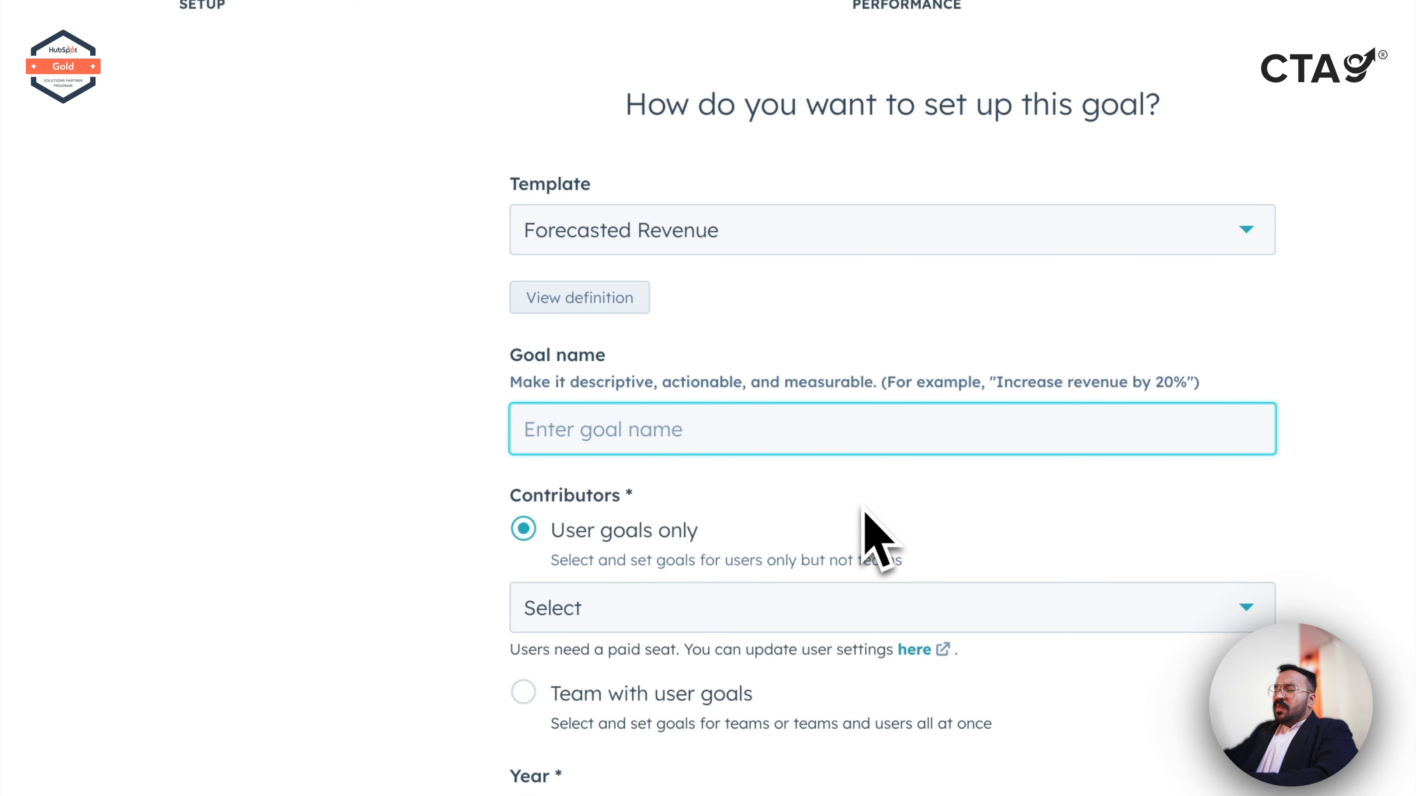
text(10K IN)
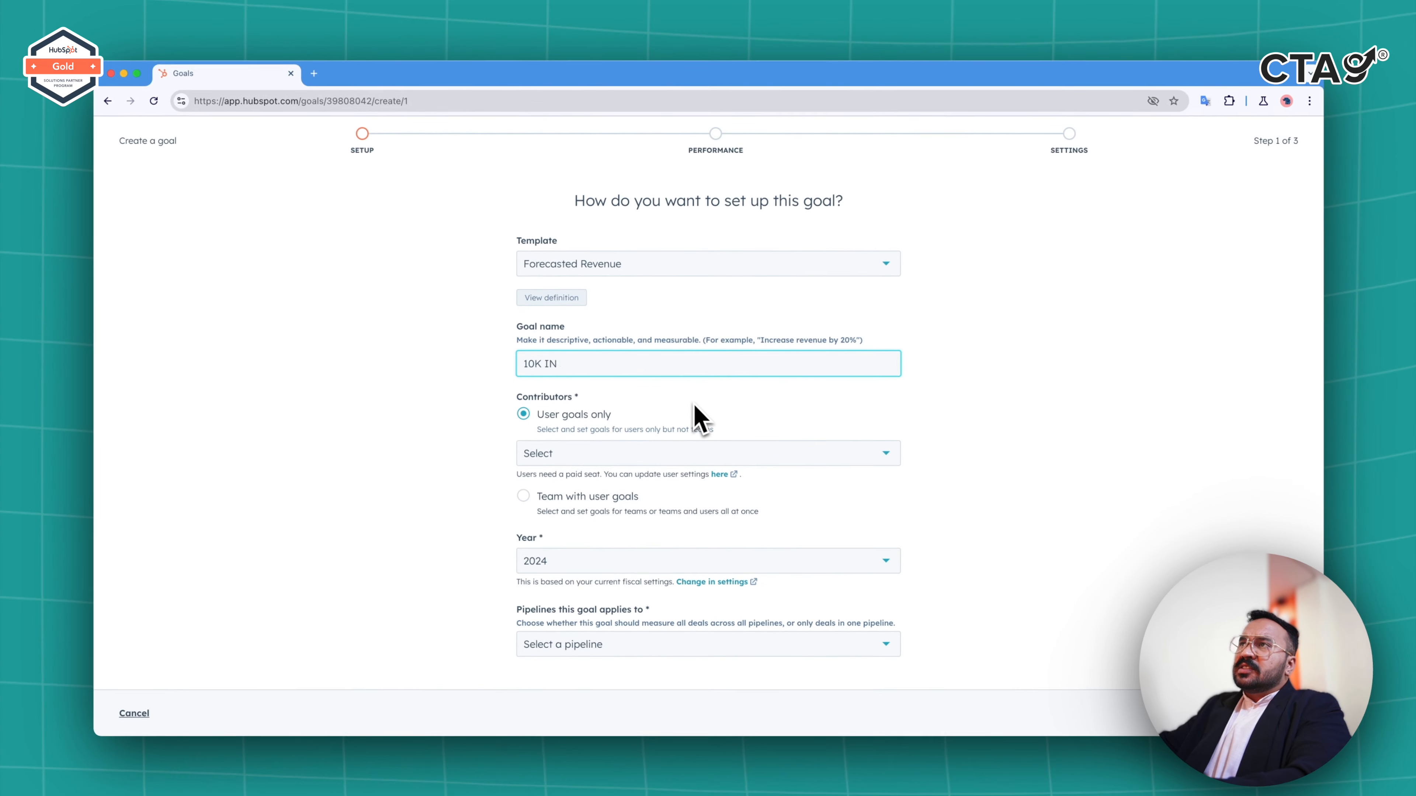
text( sAL)
text(les)
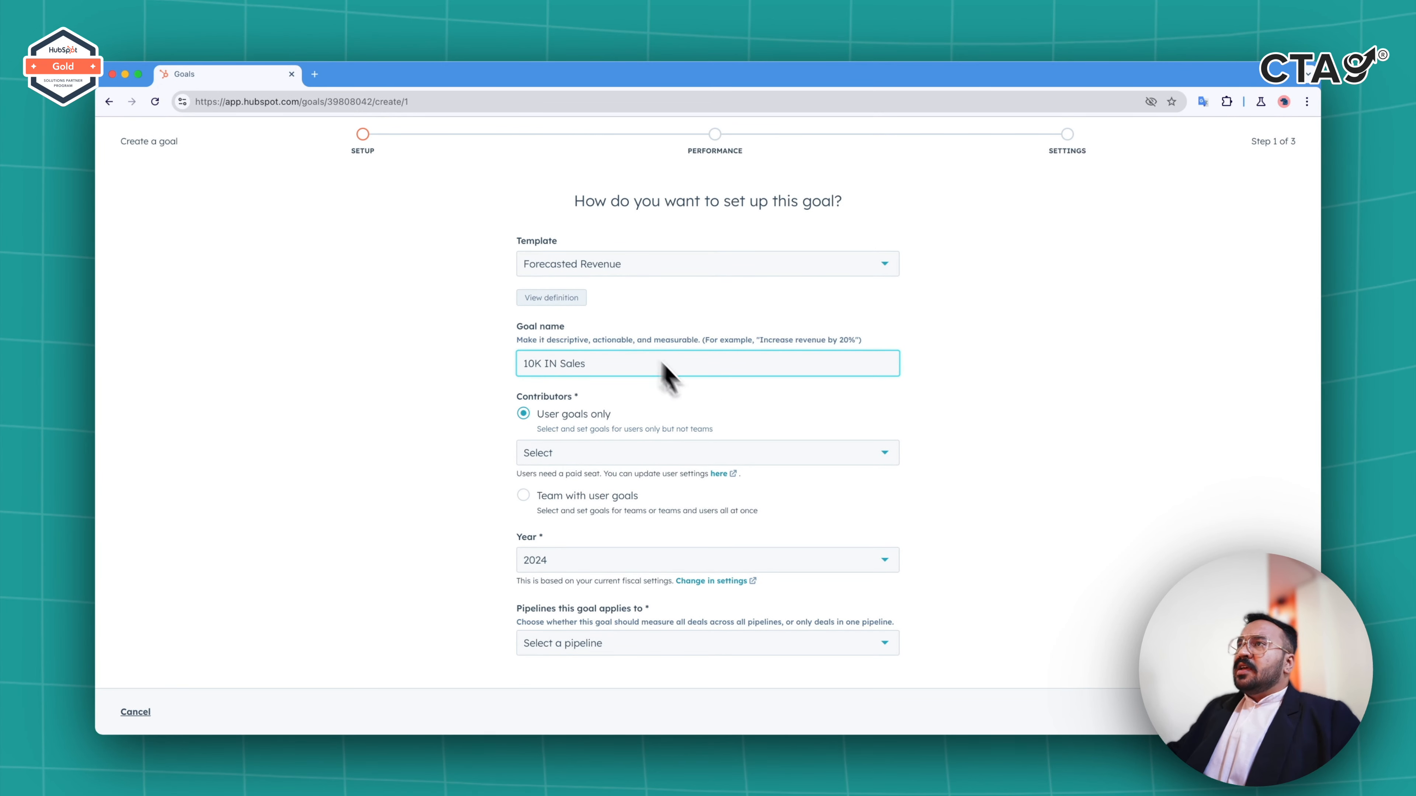
click(639, 454)
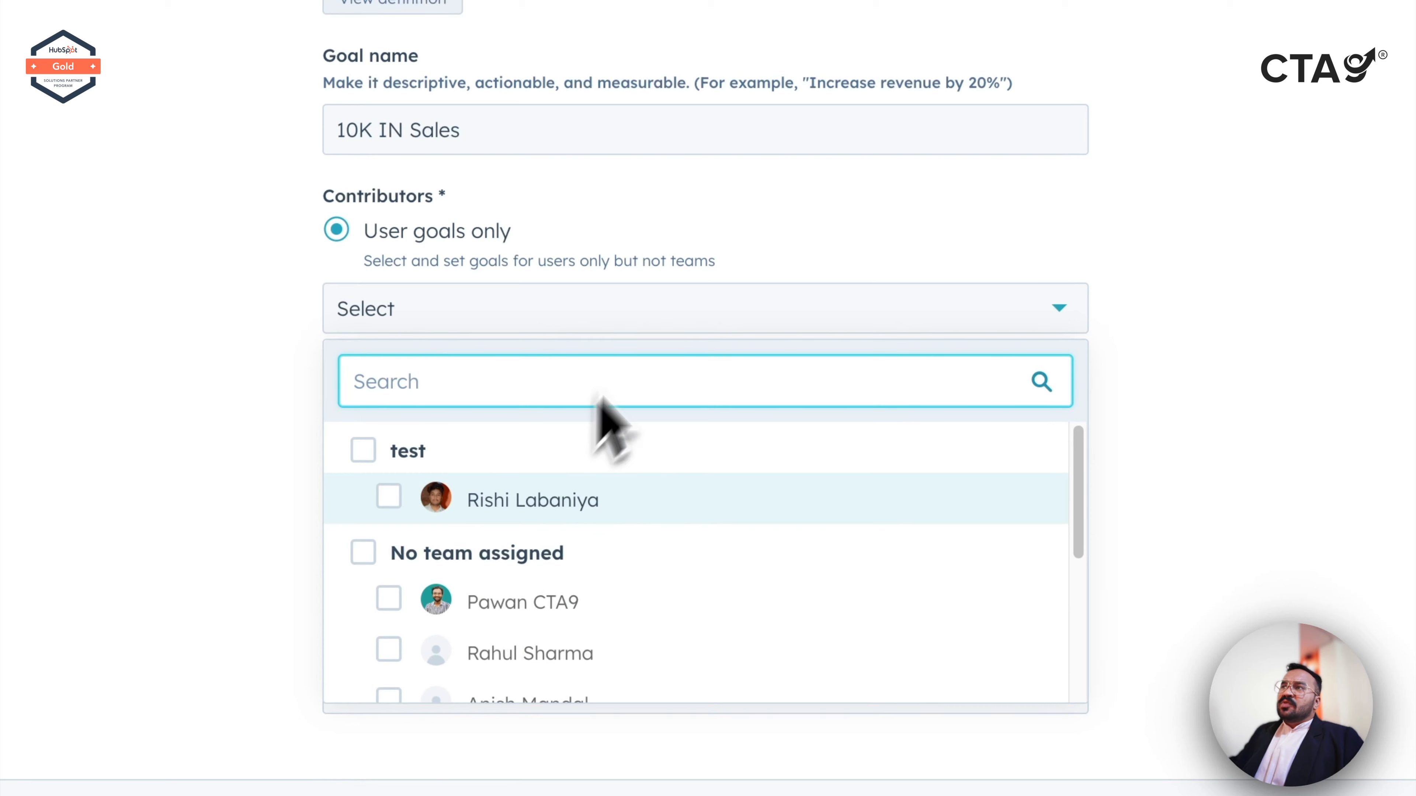
click(660, 333)
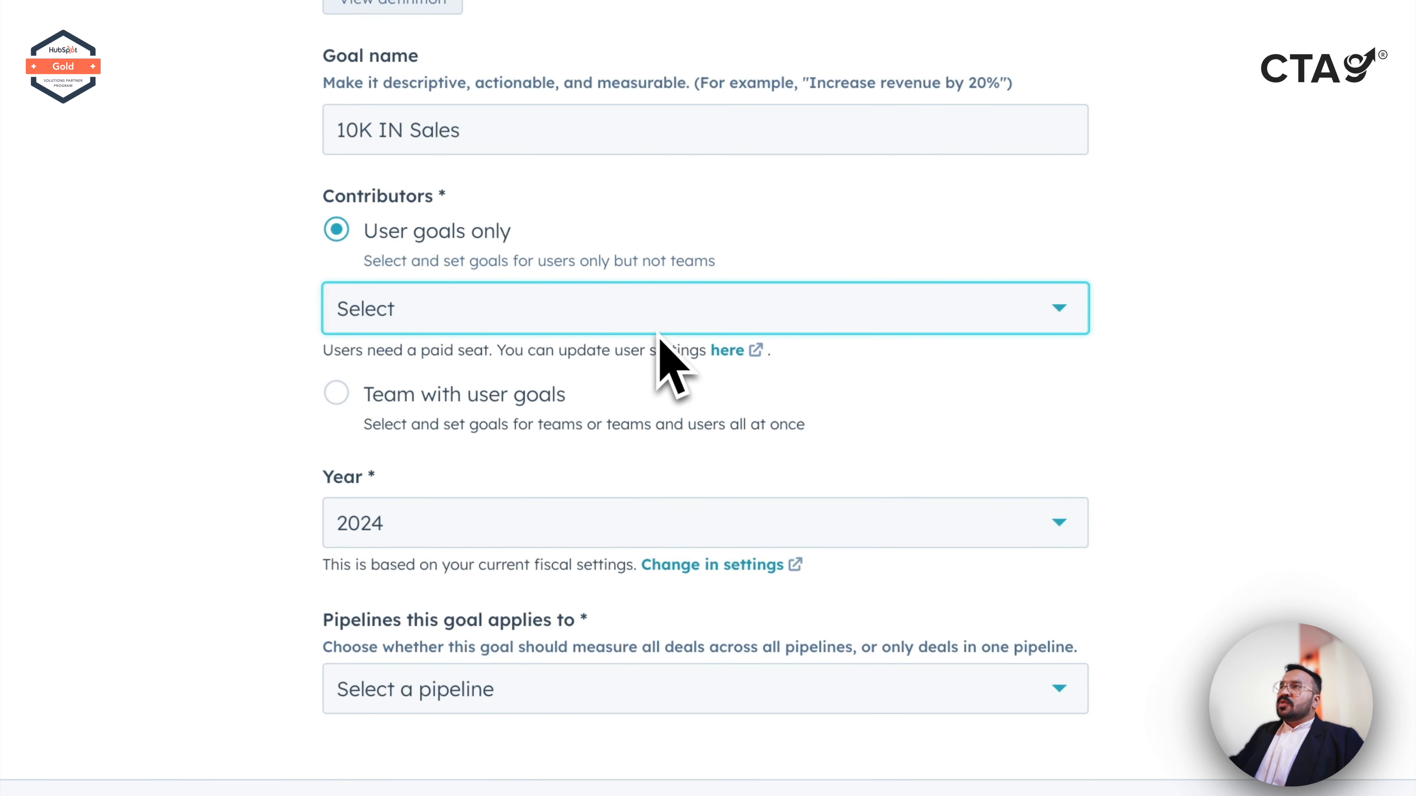
Step: Set the goal's contributors to Team with user goals, select the test team and choose the Completed pipeline
click(398, 400)
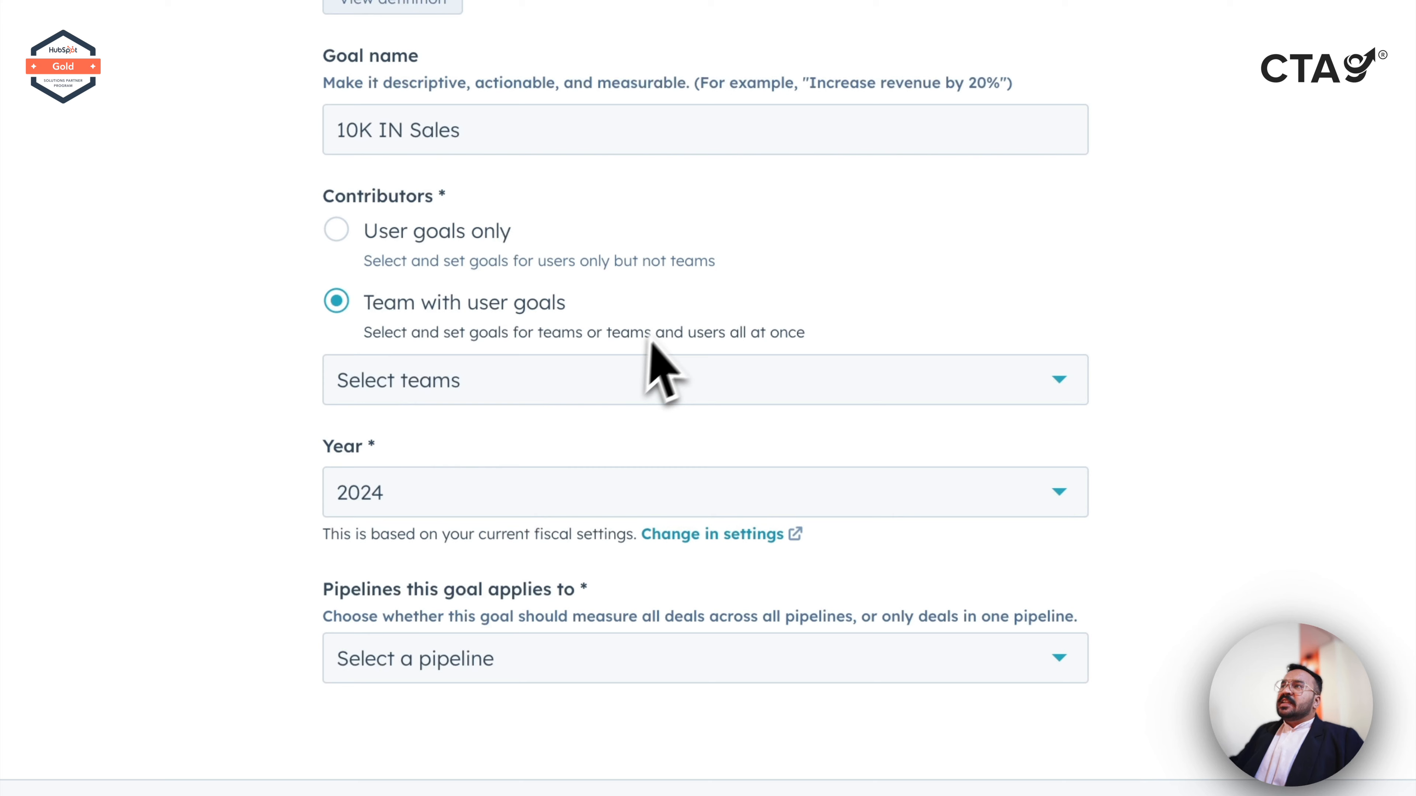
click(688, 374)
click(591, 471)
click(1204, 388)
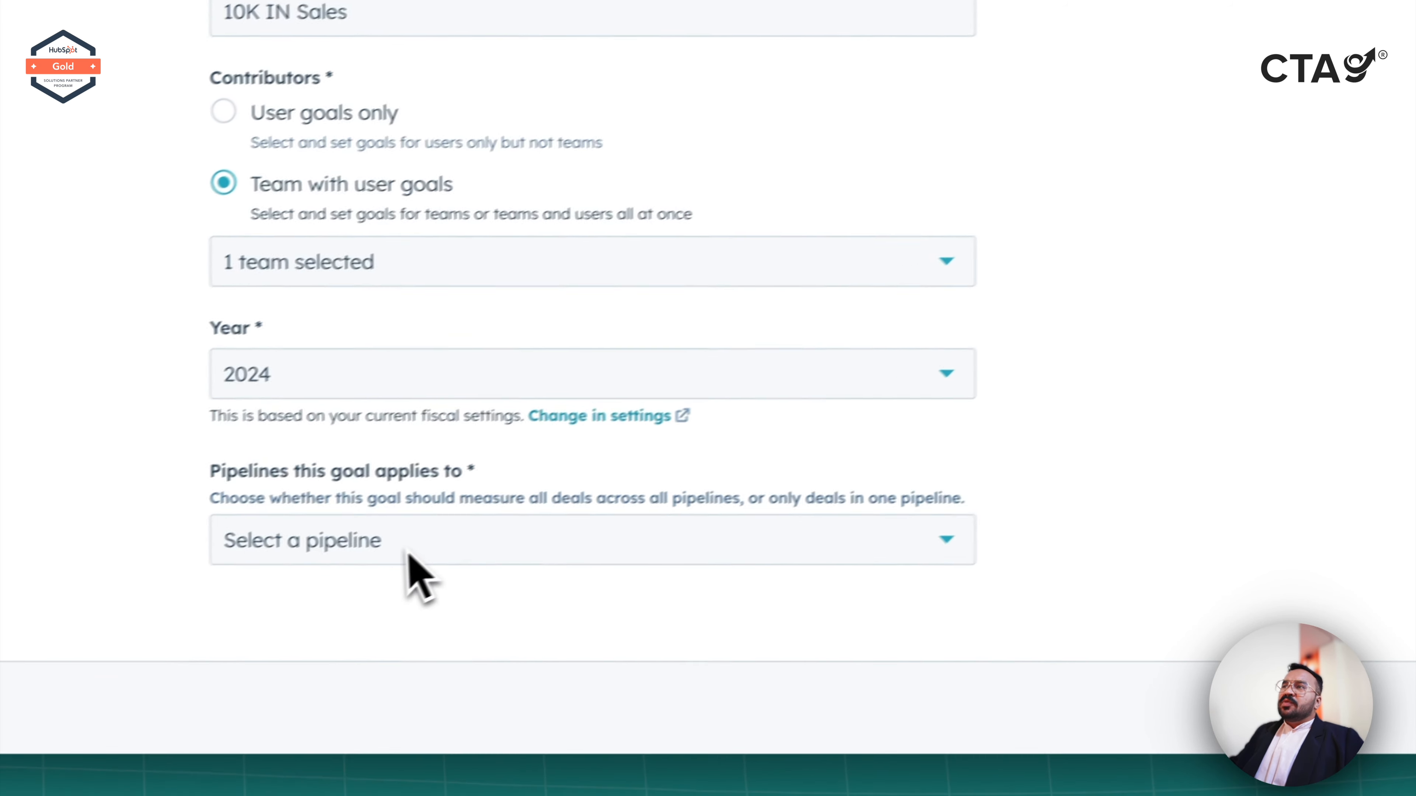
click(340, 583)
click(429, 422)
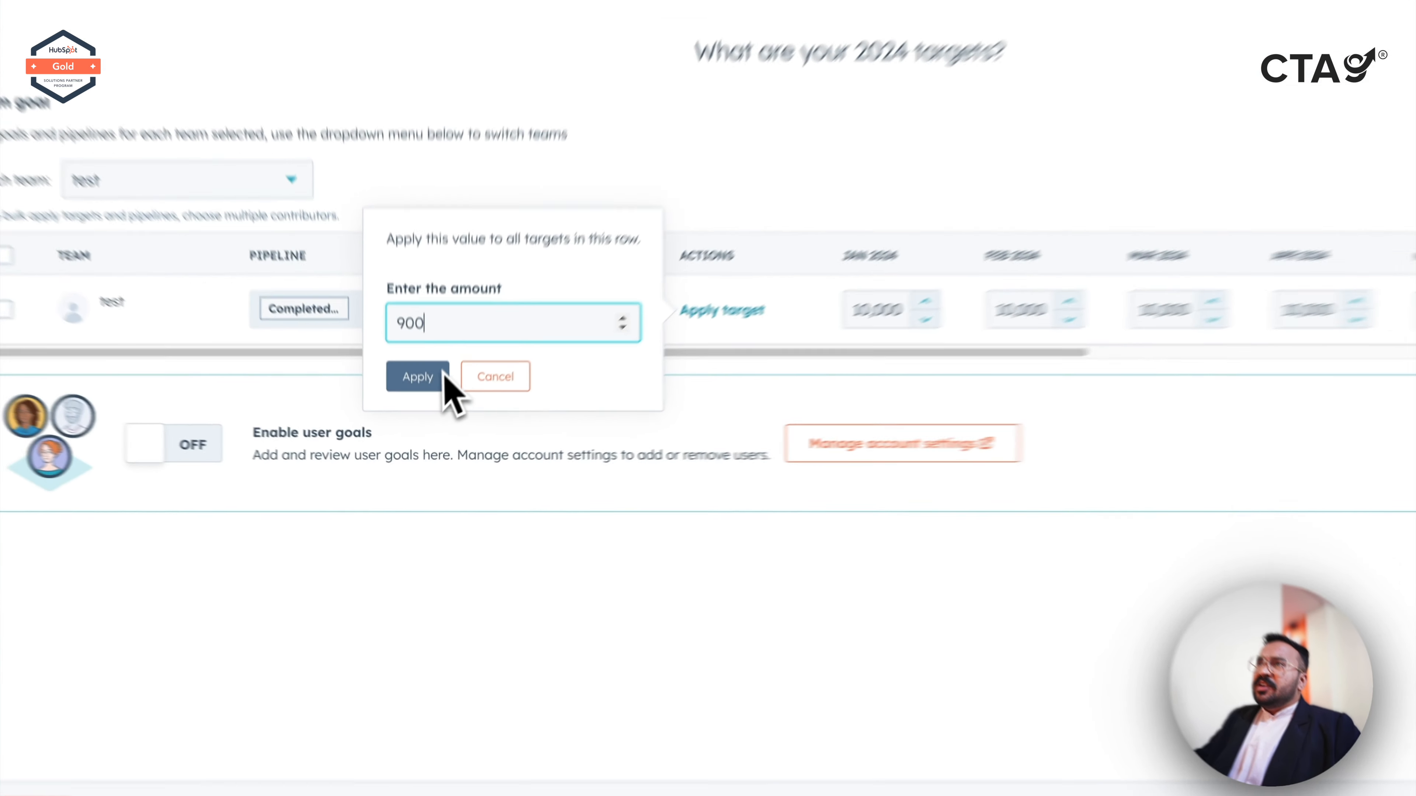
Step: Apply a target of 900 to every month of 2024 for the test team and check the yearly total
click(420, 418)
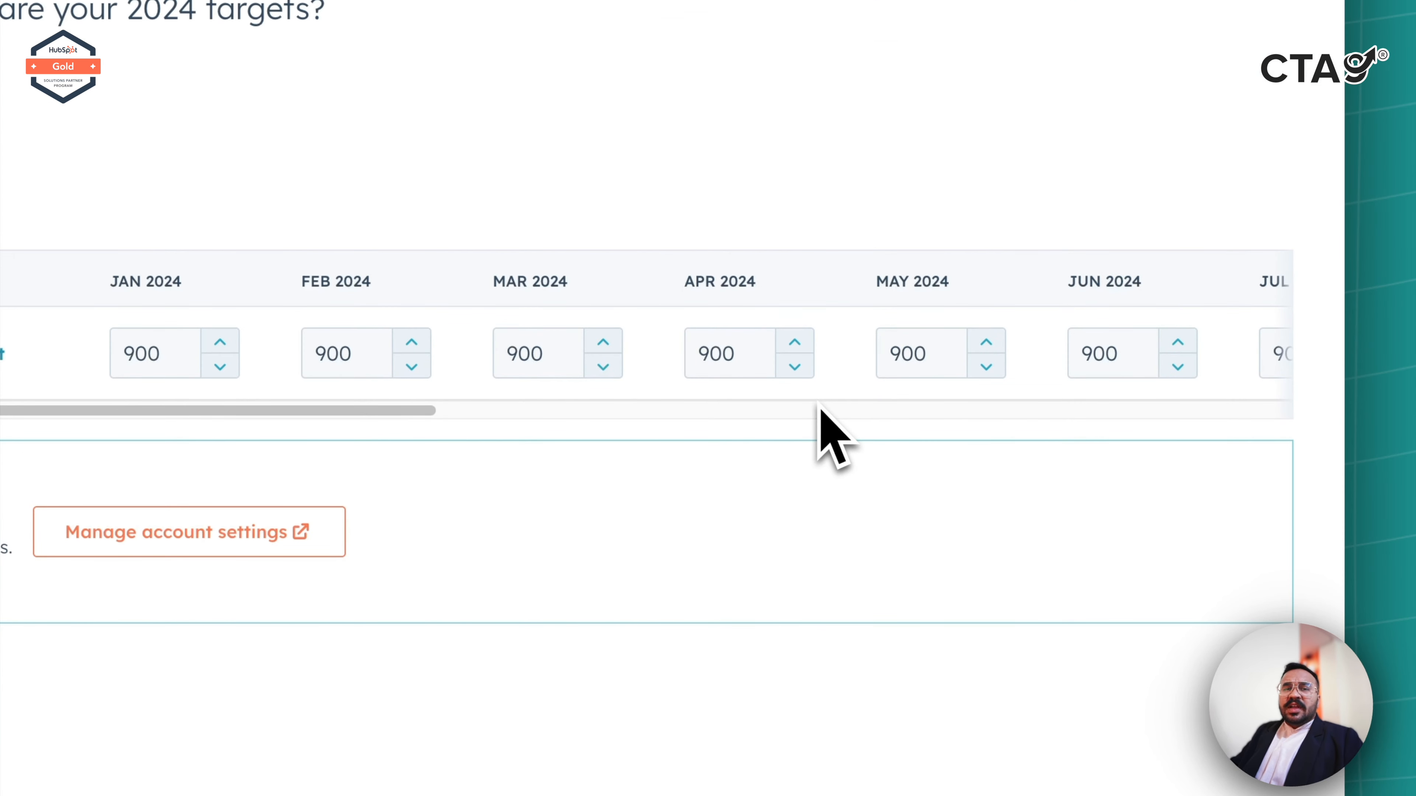
drag(410, 414, 1255, 434)
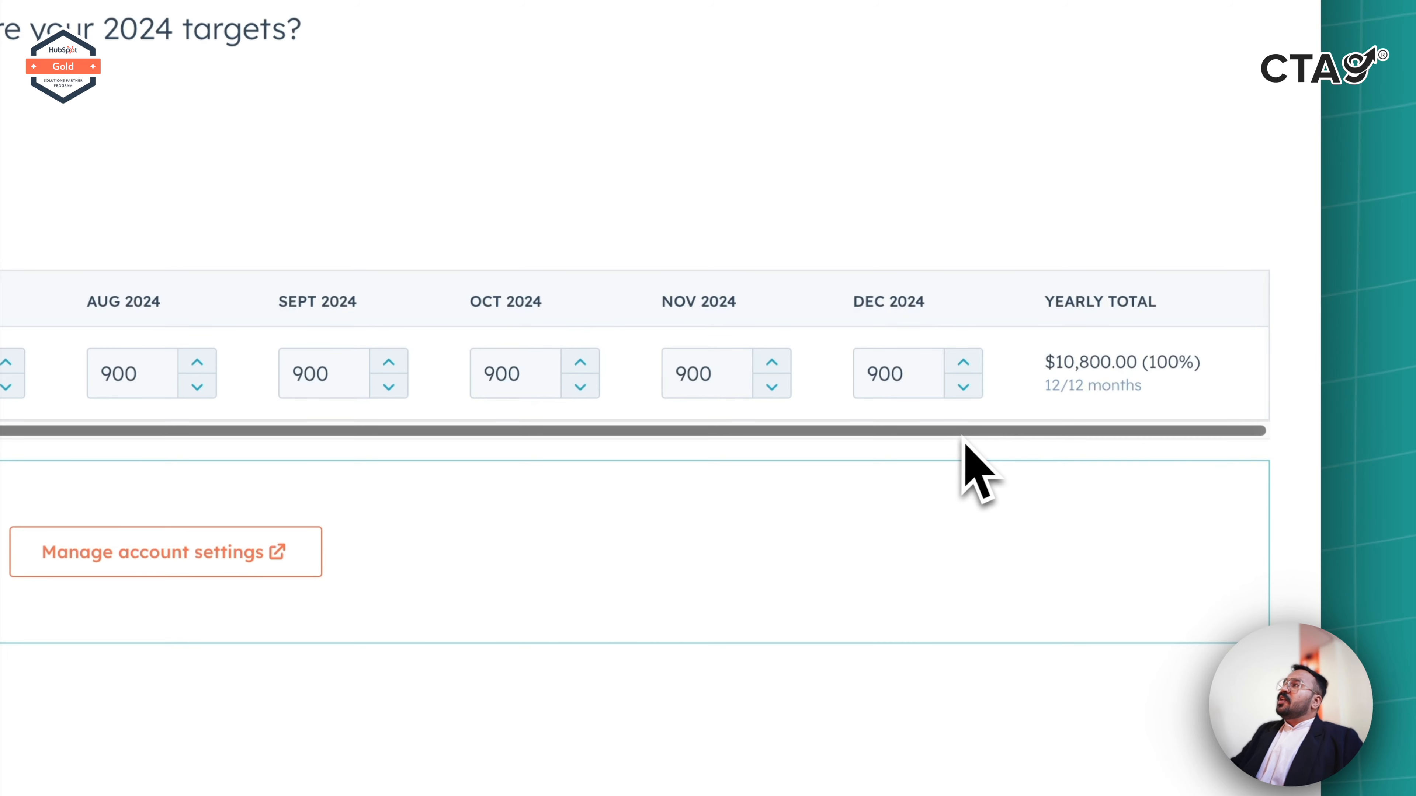
drag(962, 435, 486, 426)
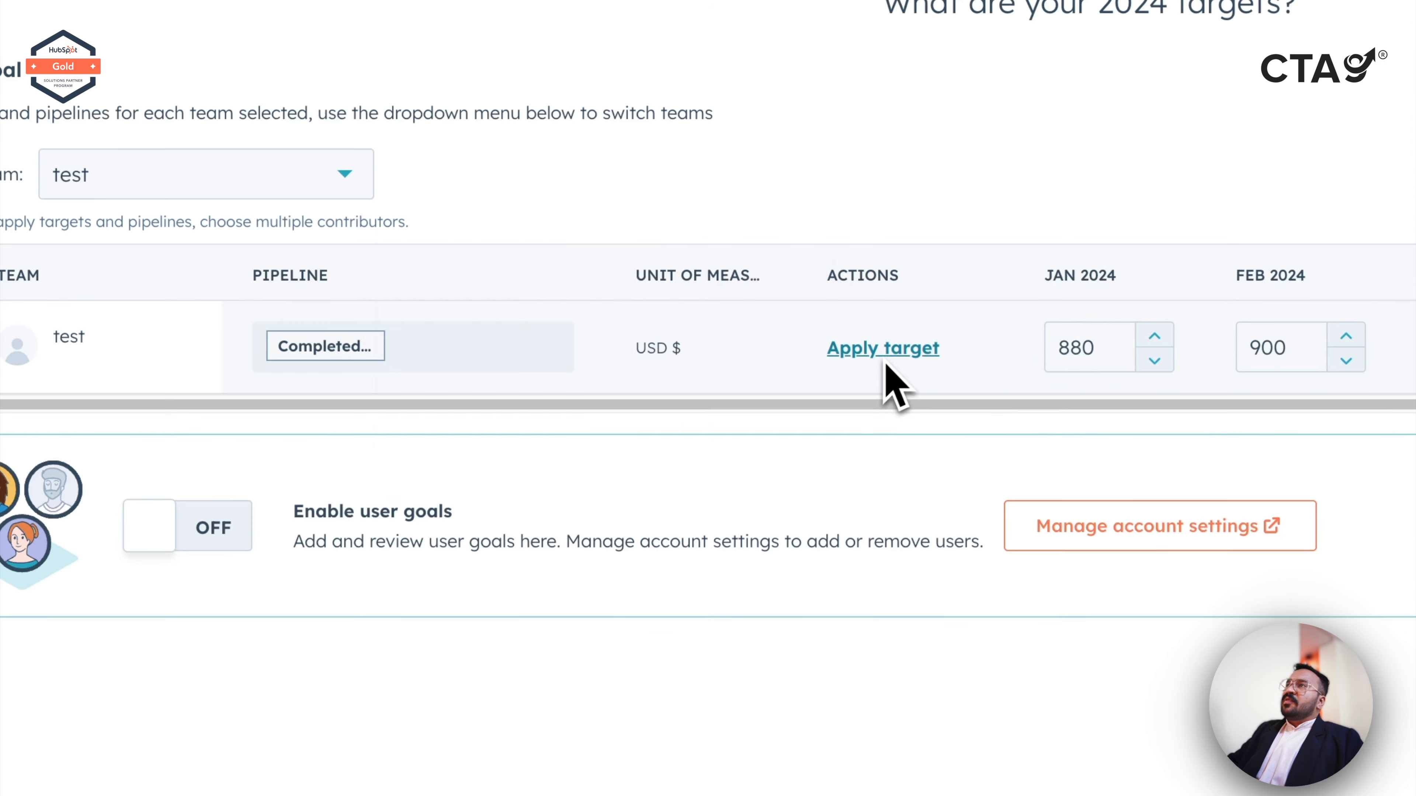
Step: Apply a target of 880 to every month of 2024 for the test team, review the row and continue to the settings stage
click(888, 355)
double_click(485, 368)
text(880)
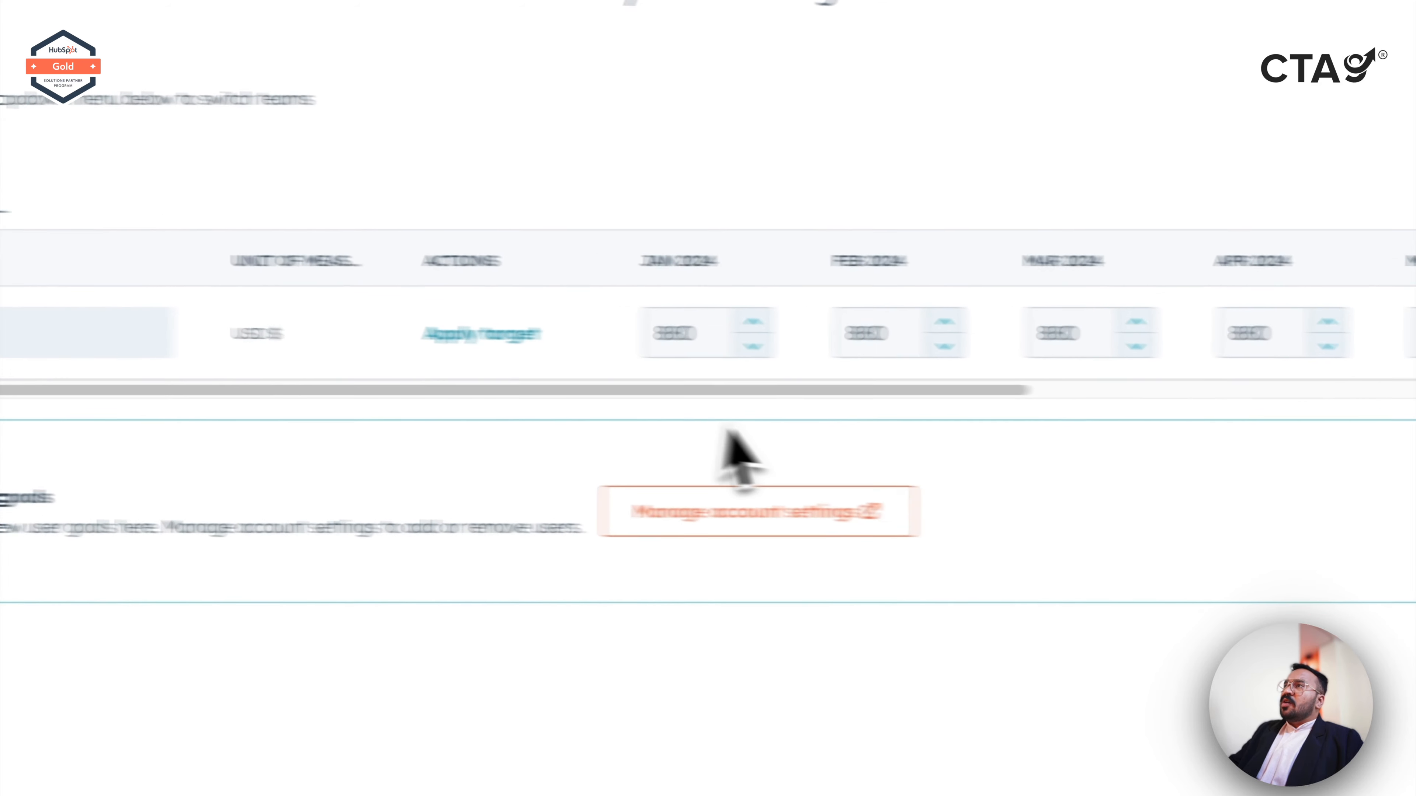
drag(1152, 405, 1337, 417)
drag(763, 404, 427, 236)
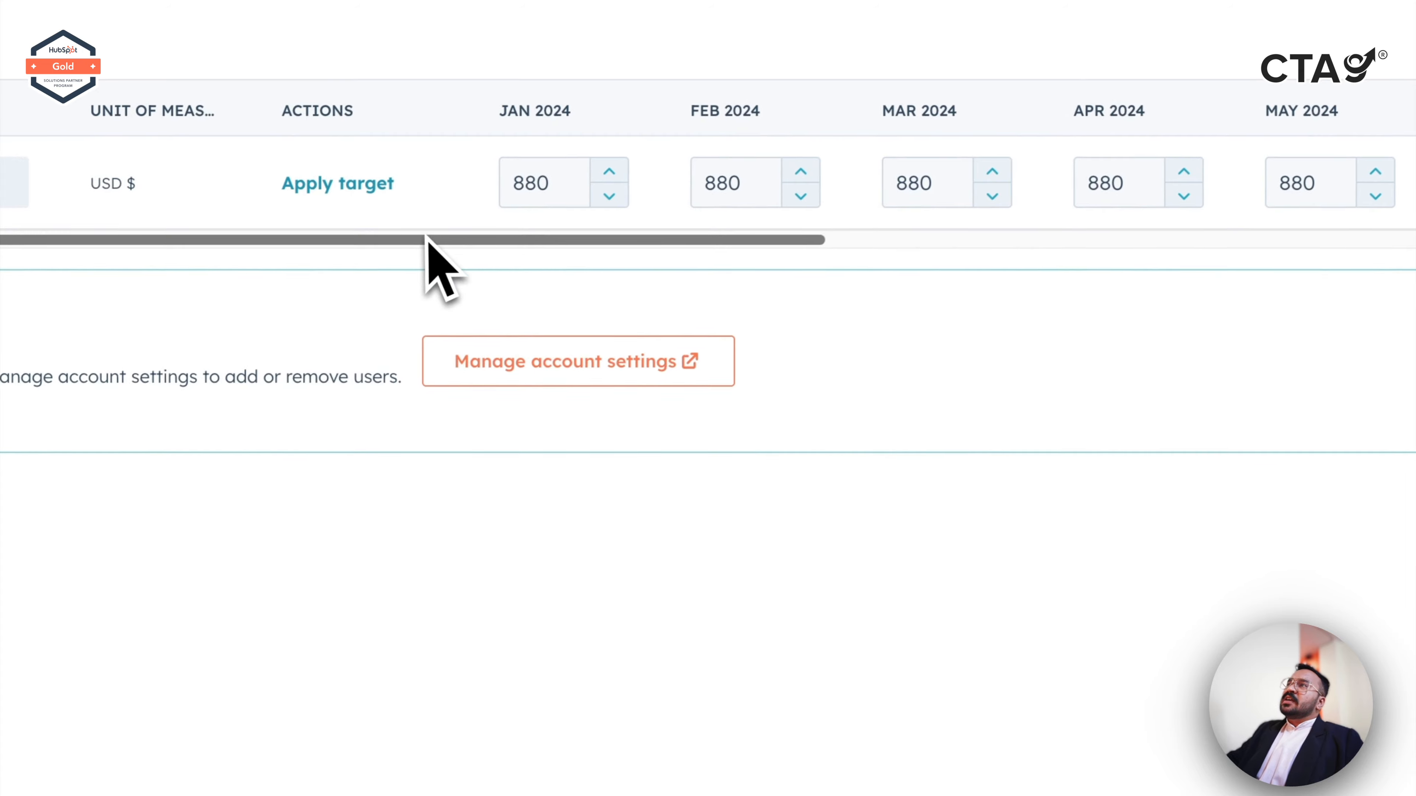
click(570, 191)
drag(569, 191, 462, 190)
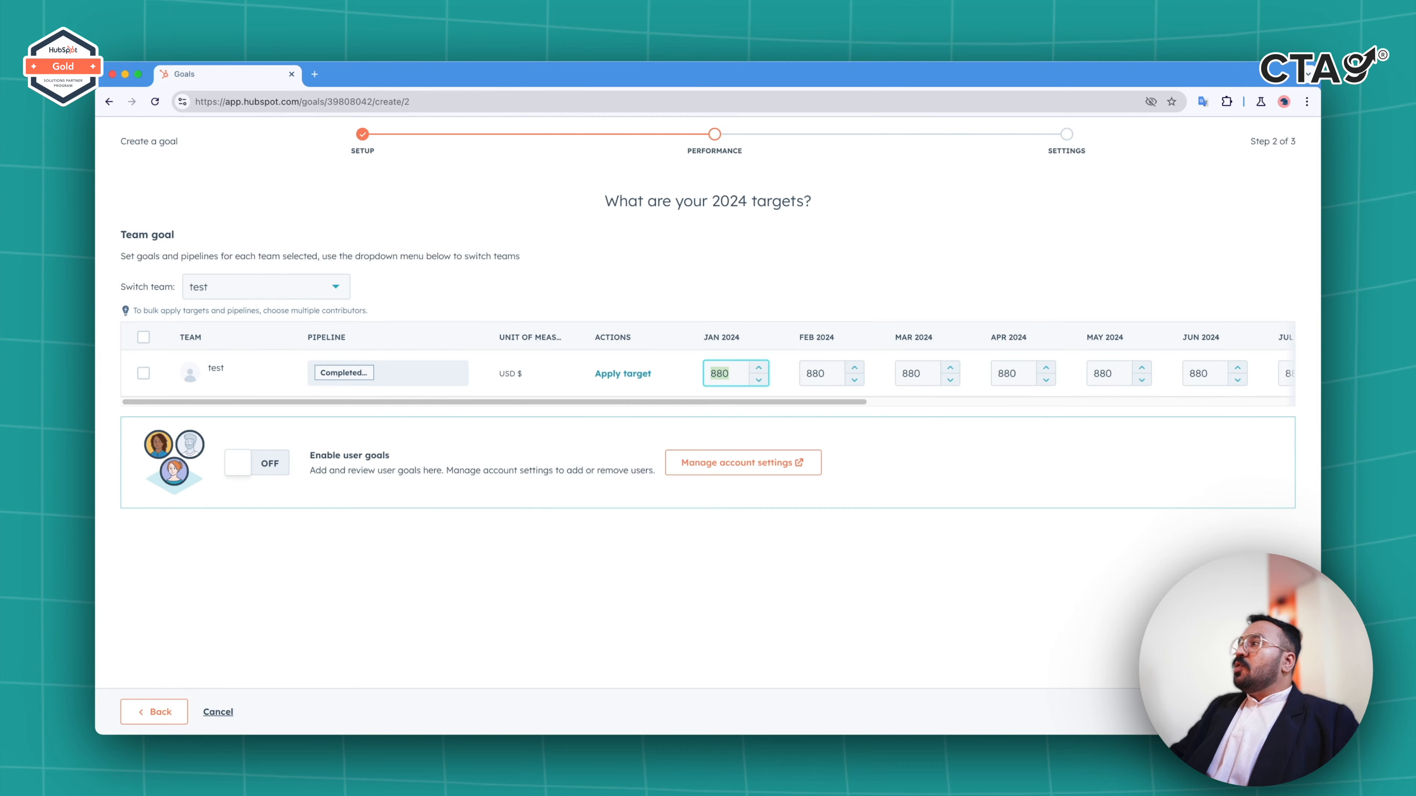
click(1267, 717)
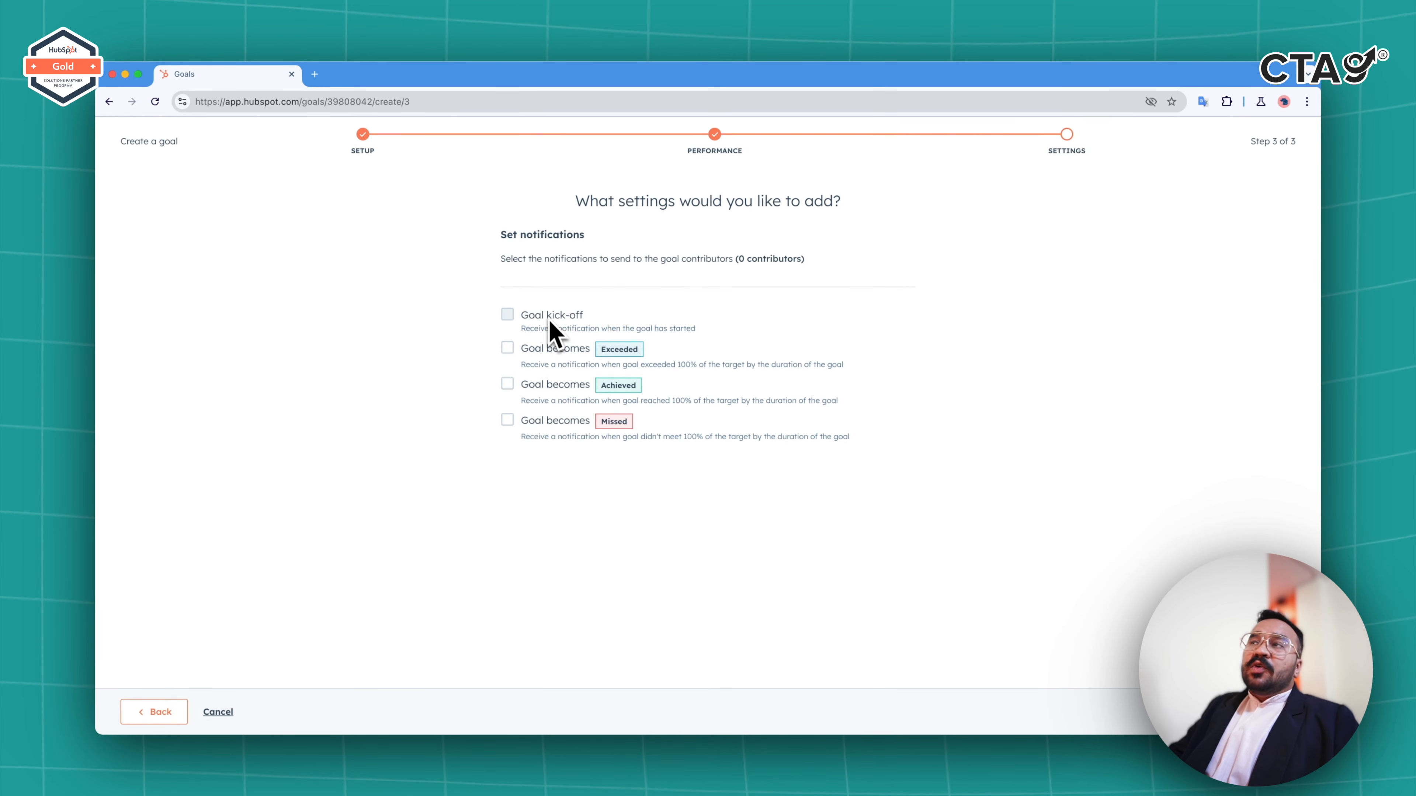
Step: Enable the goal kick-off, exceeded, achieved and missed notifications and finish creating the goal
click(551, 318)
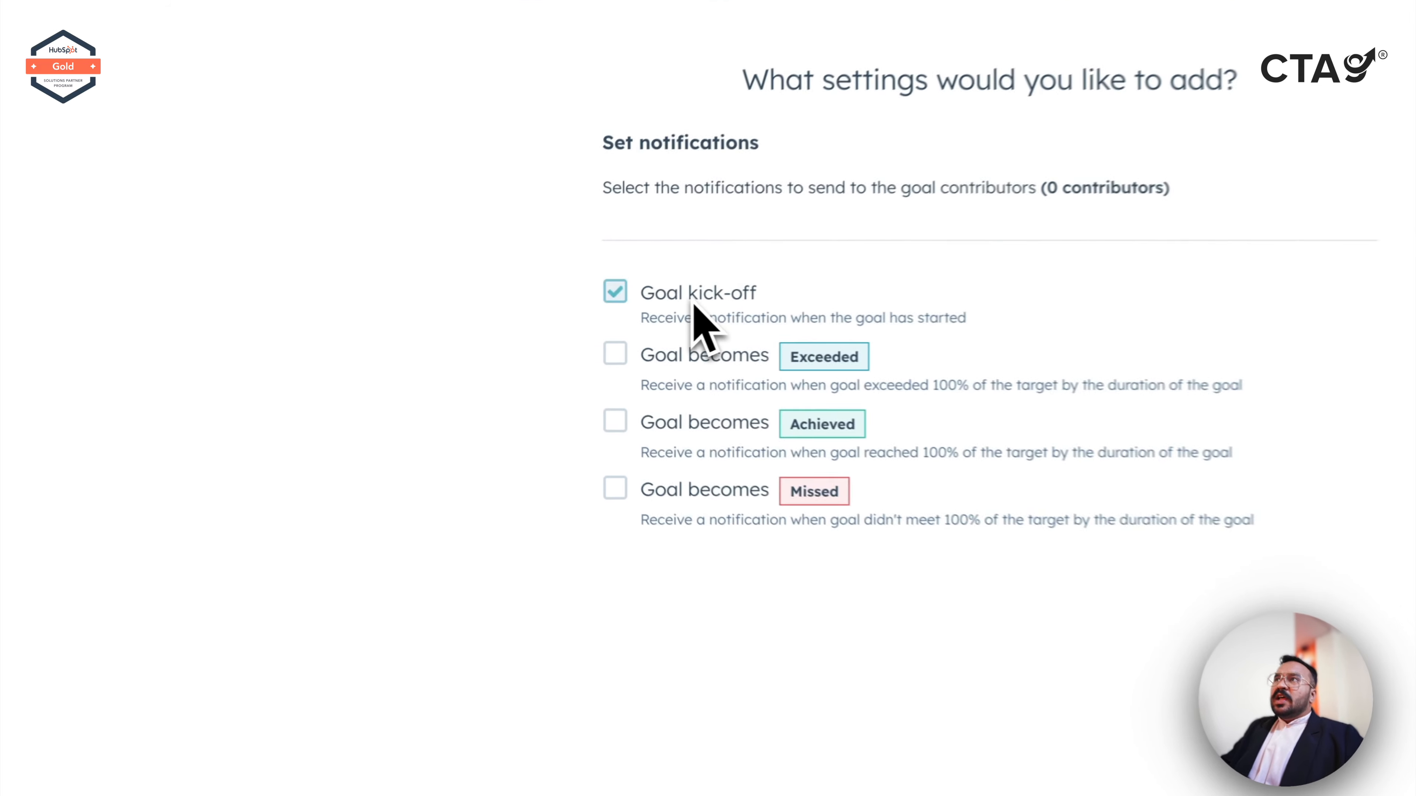
click(720, 351)
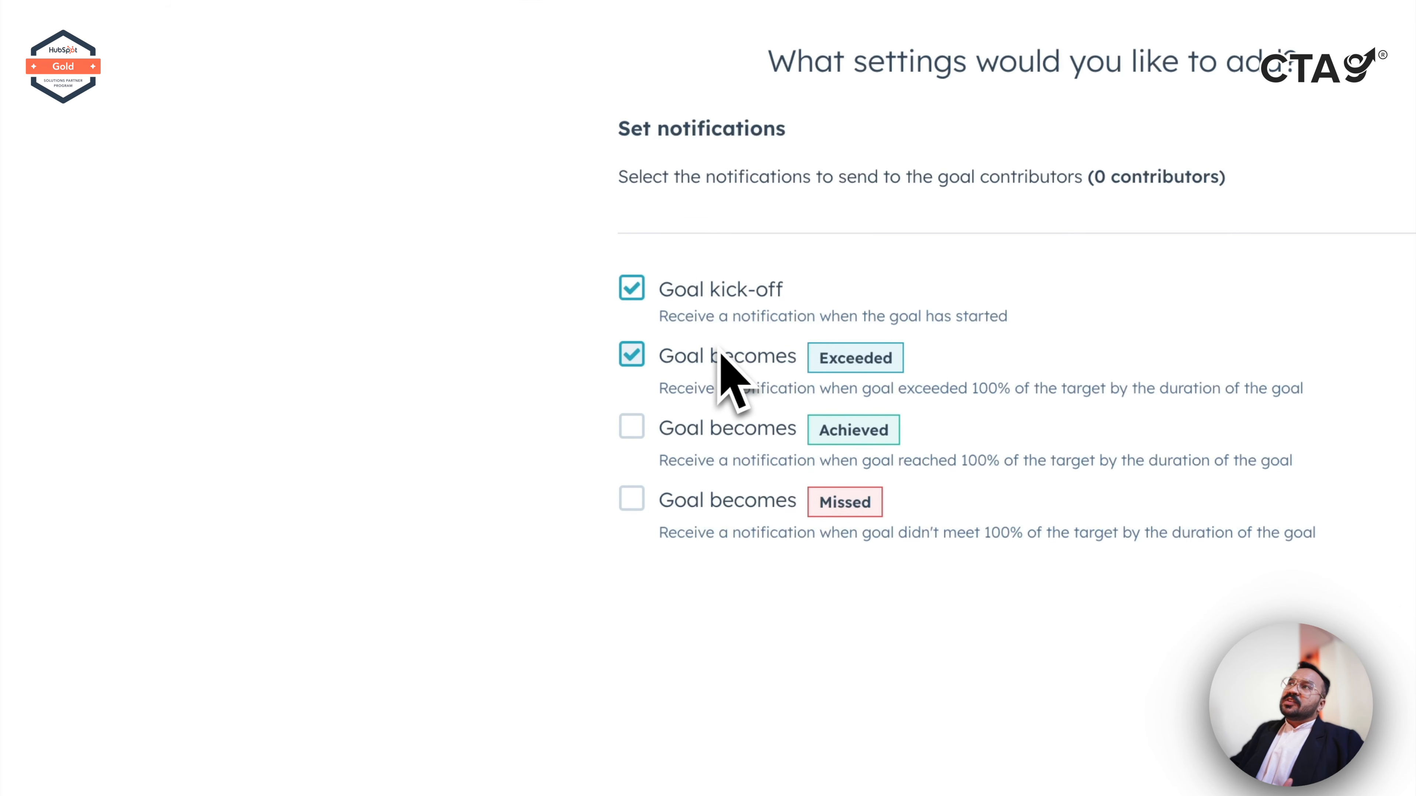
click(701, 433)
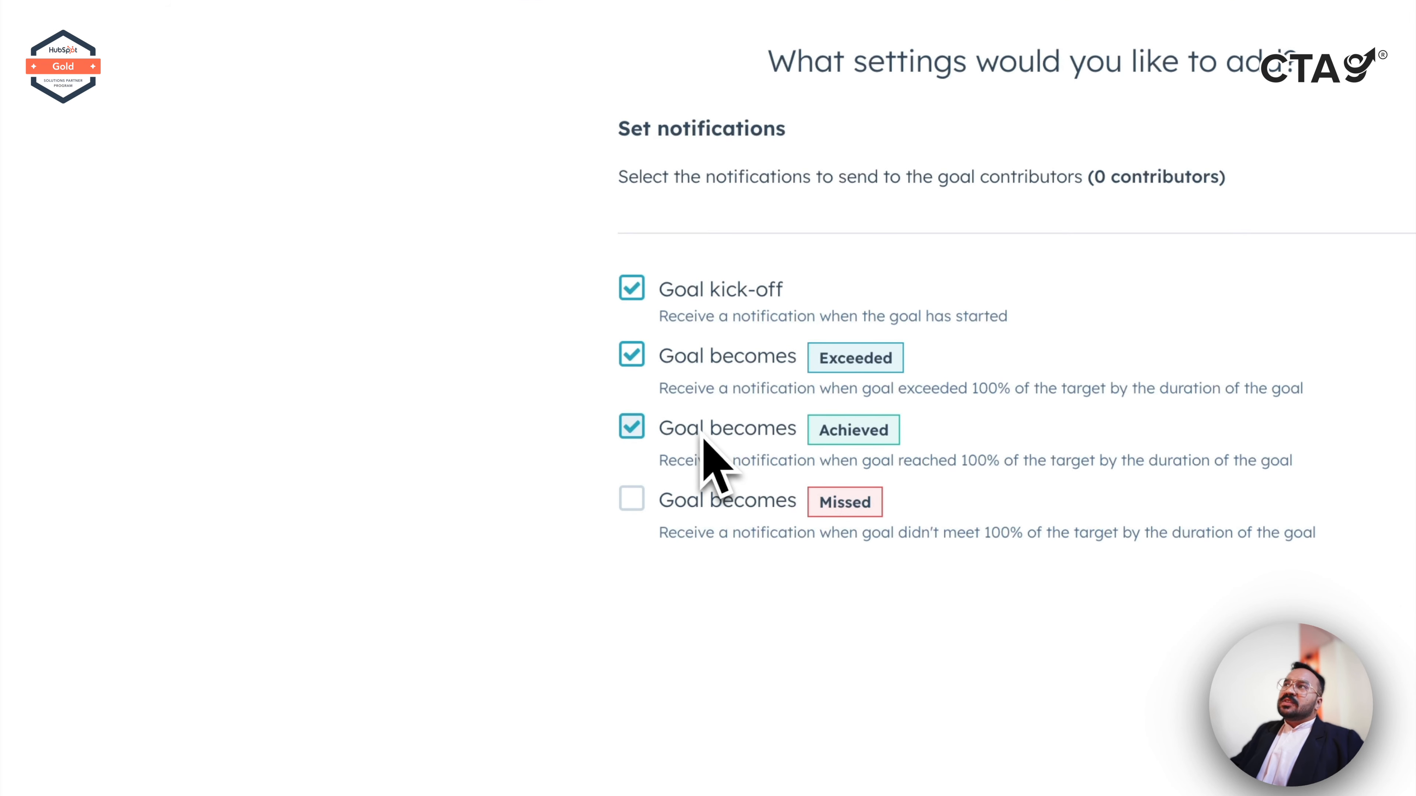
click(714, 510)
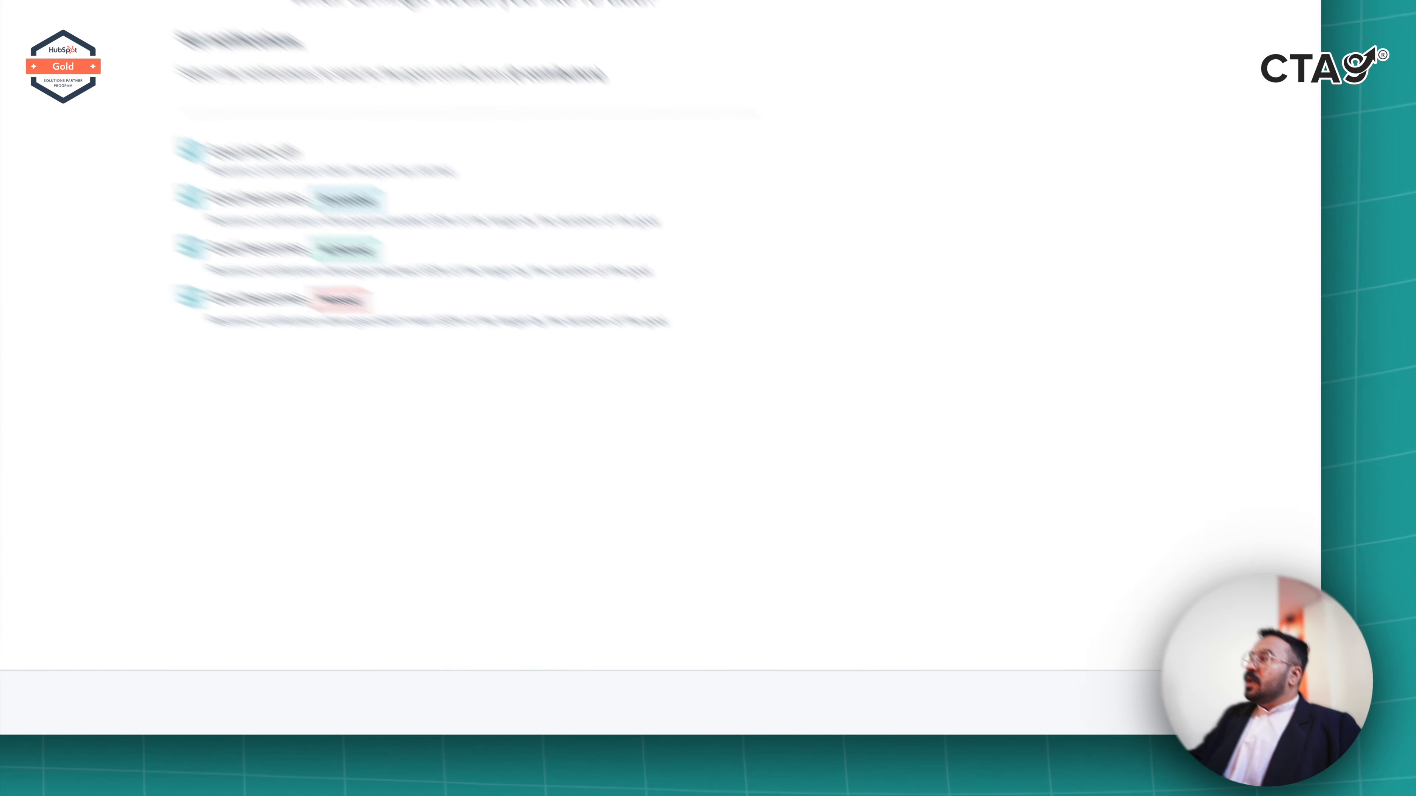
click(1266, 717)
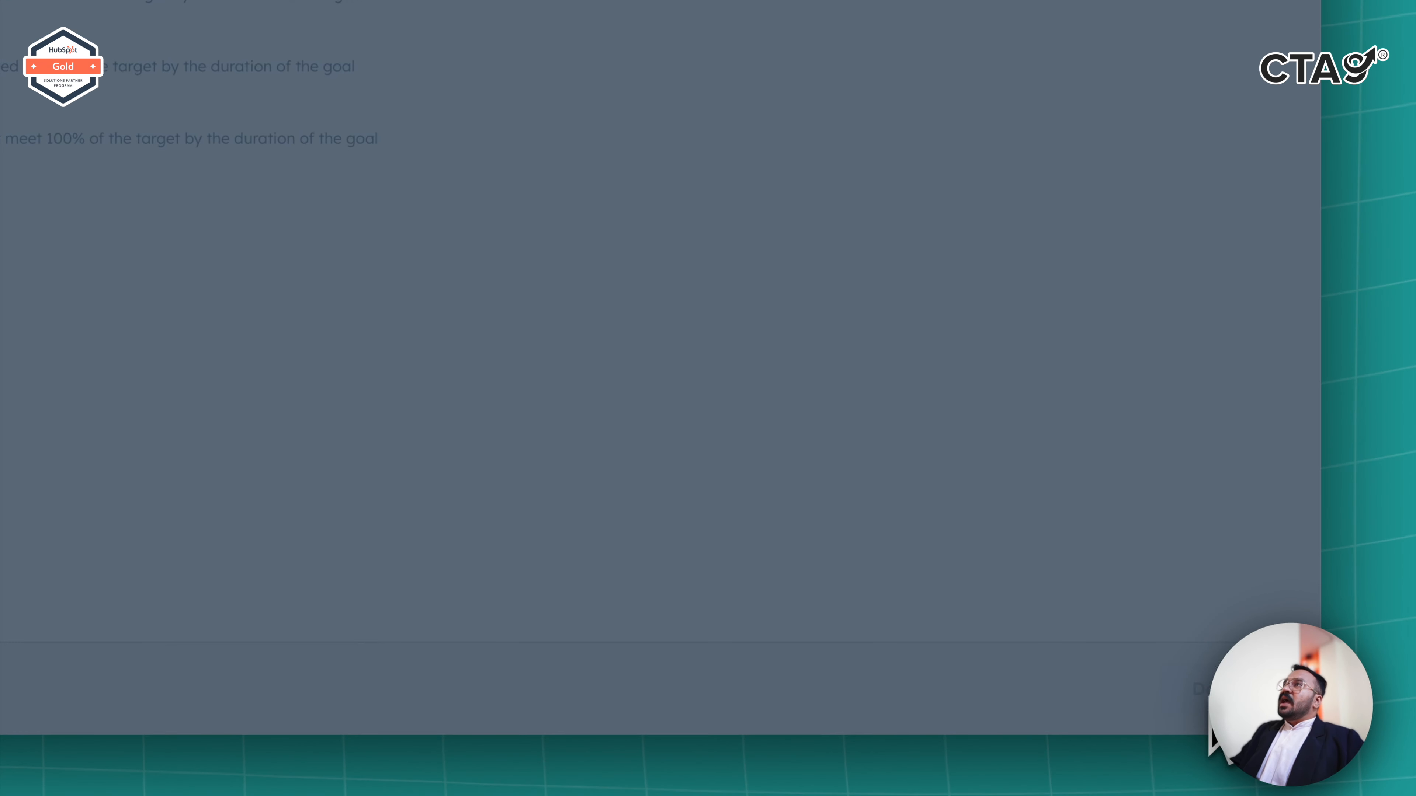